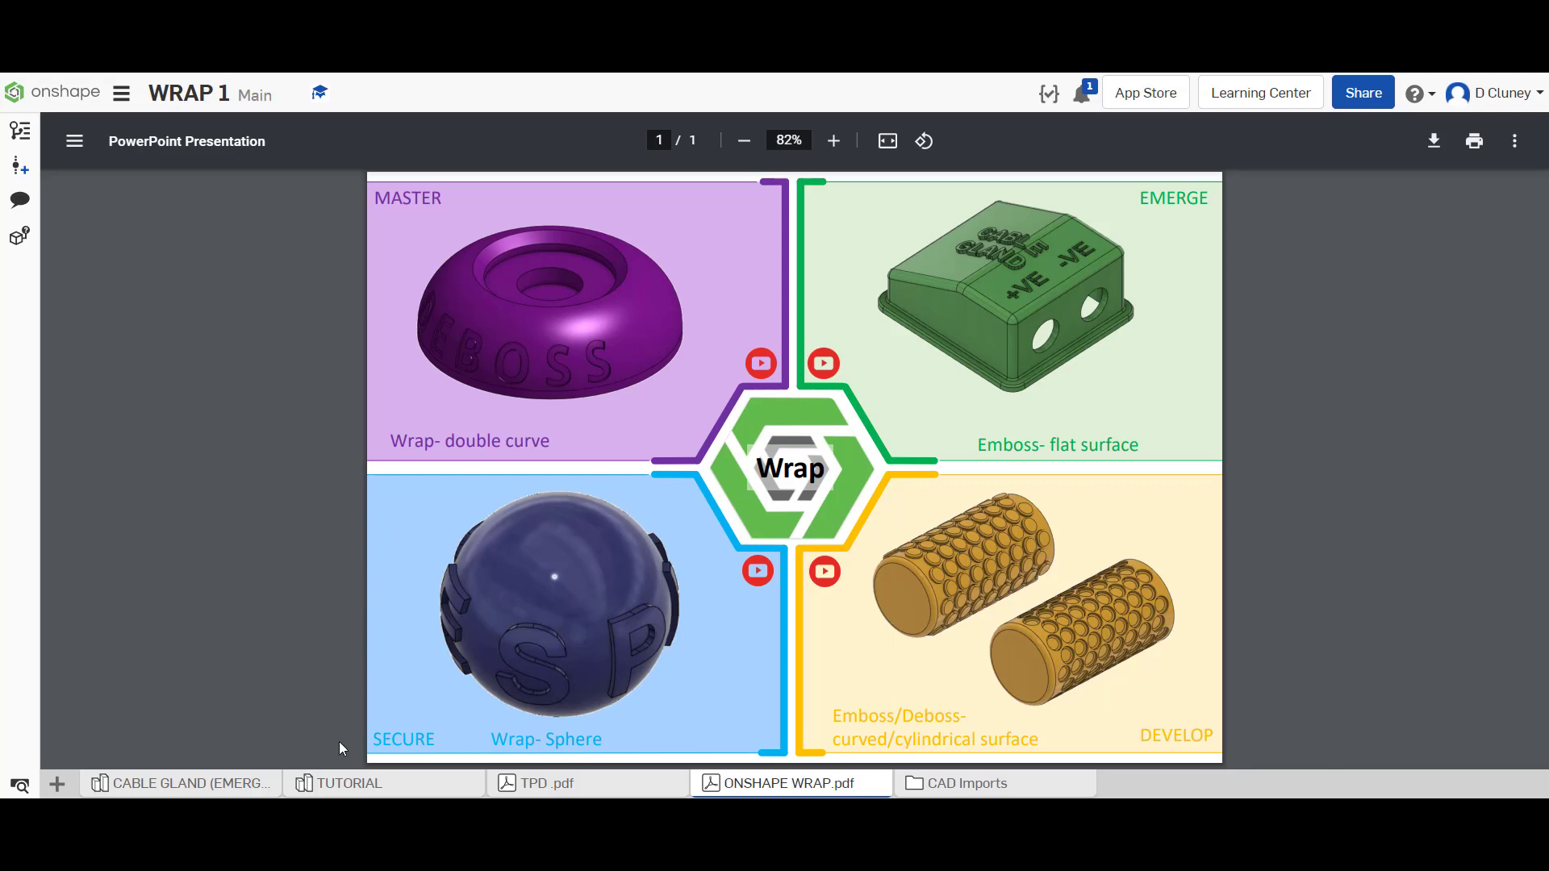
pyautogui.click(219, 780)
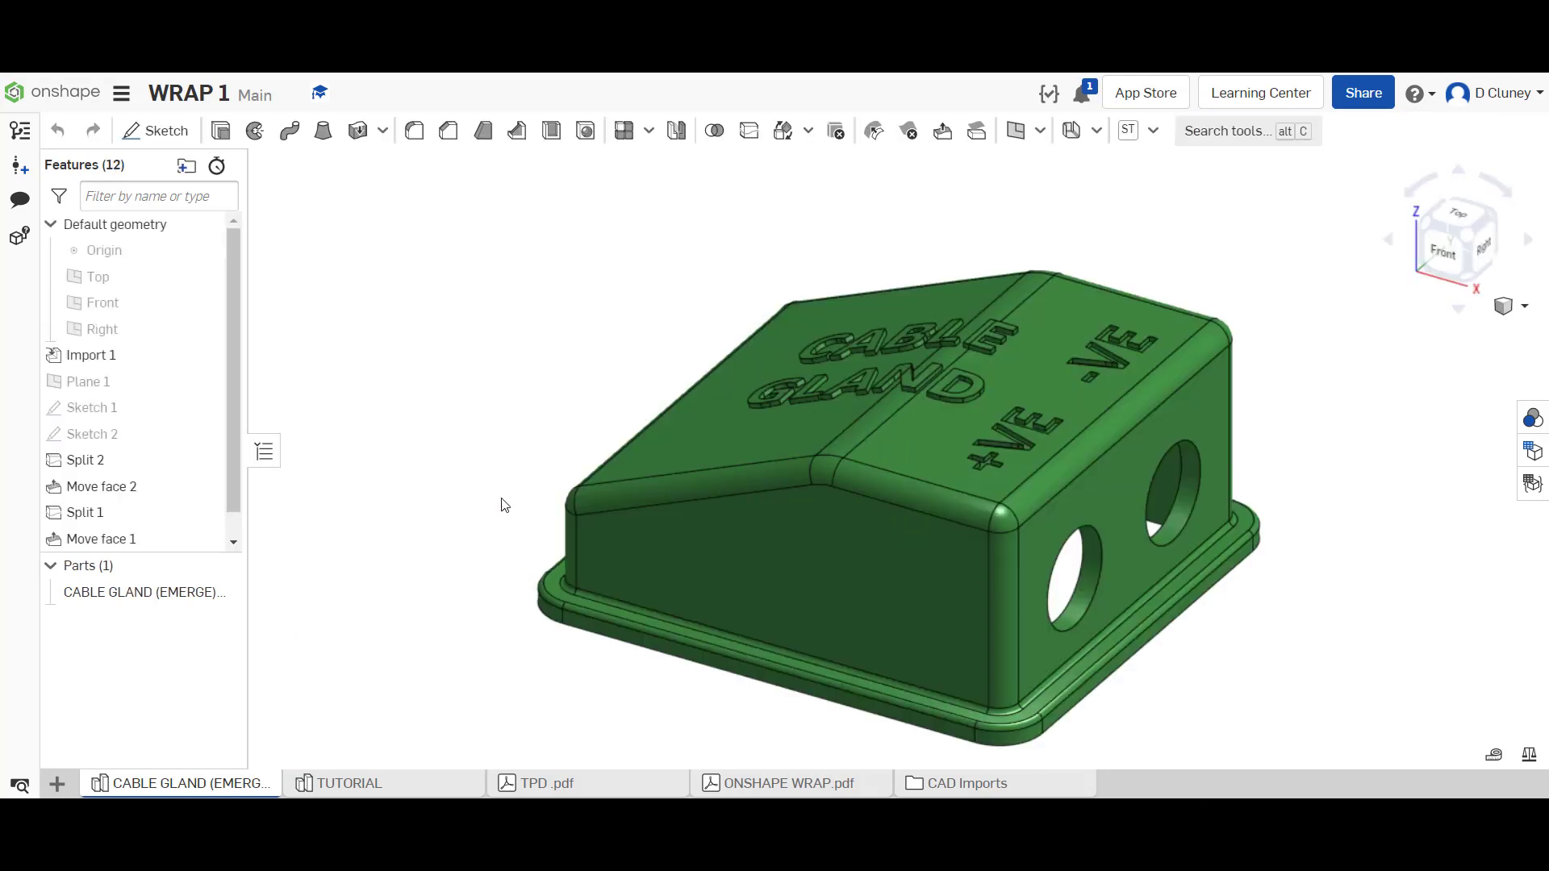
pyautogui.moveTo(501, 496); pyautogui.dragTo(536, 520, button='right')
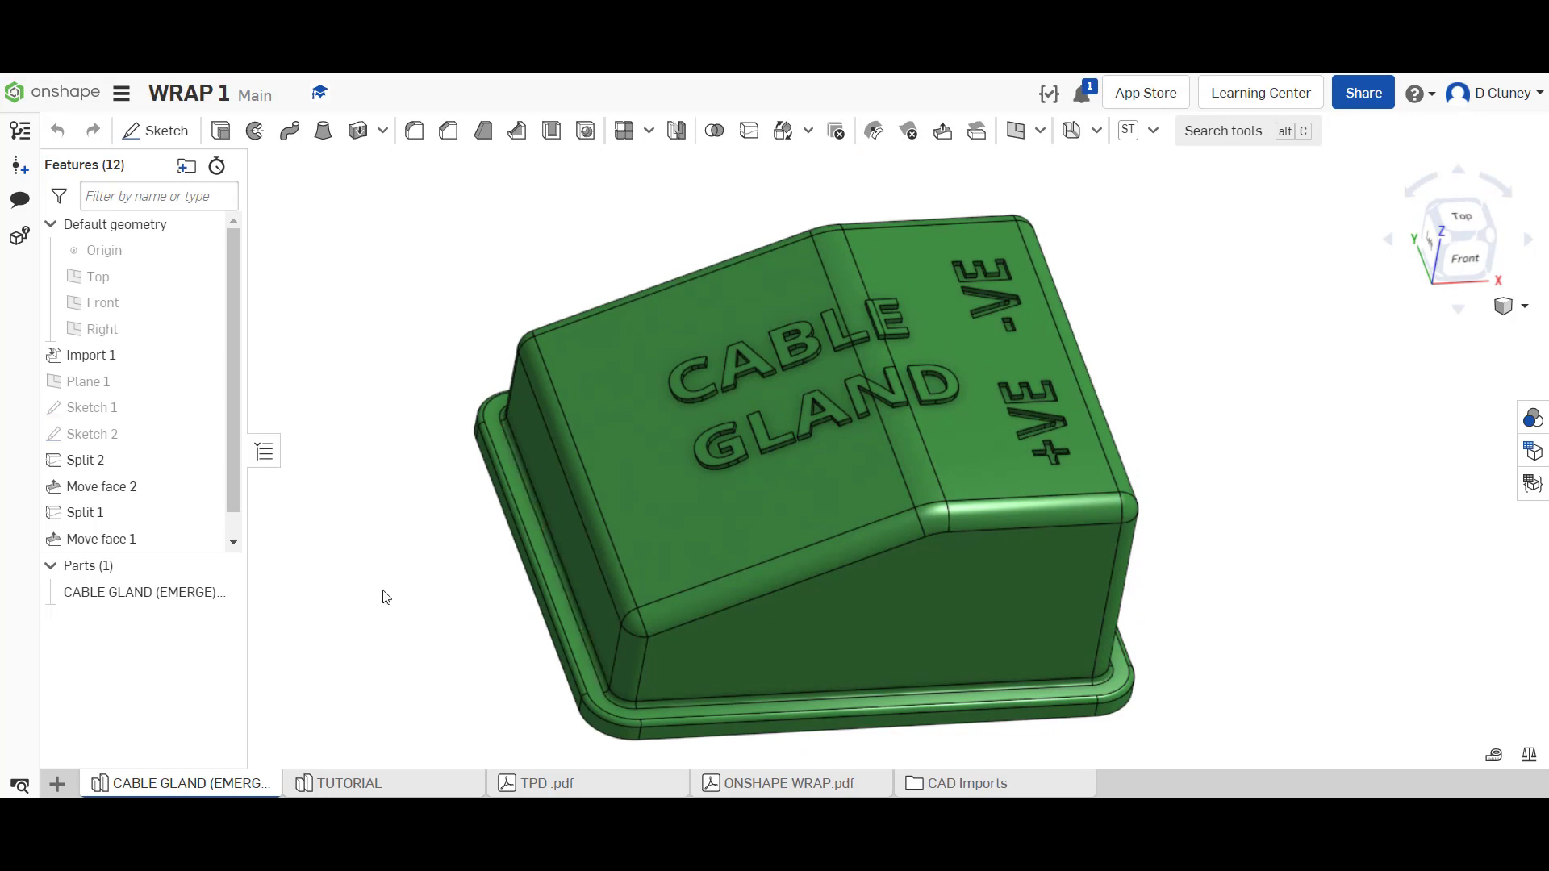
pyautogui.click(391, 784)
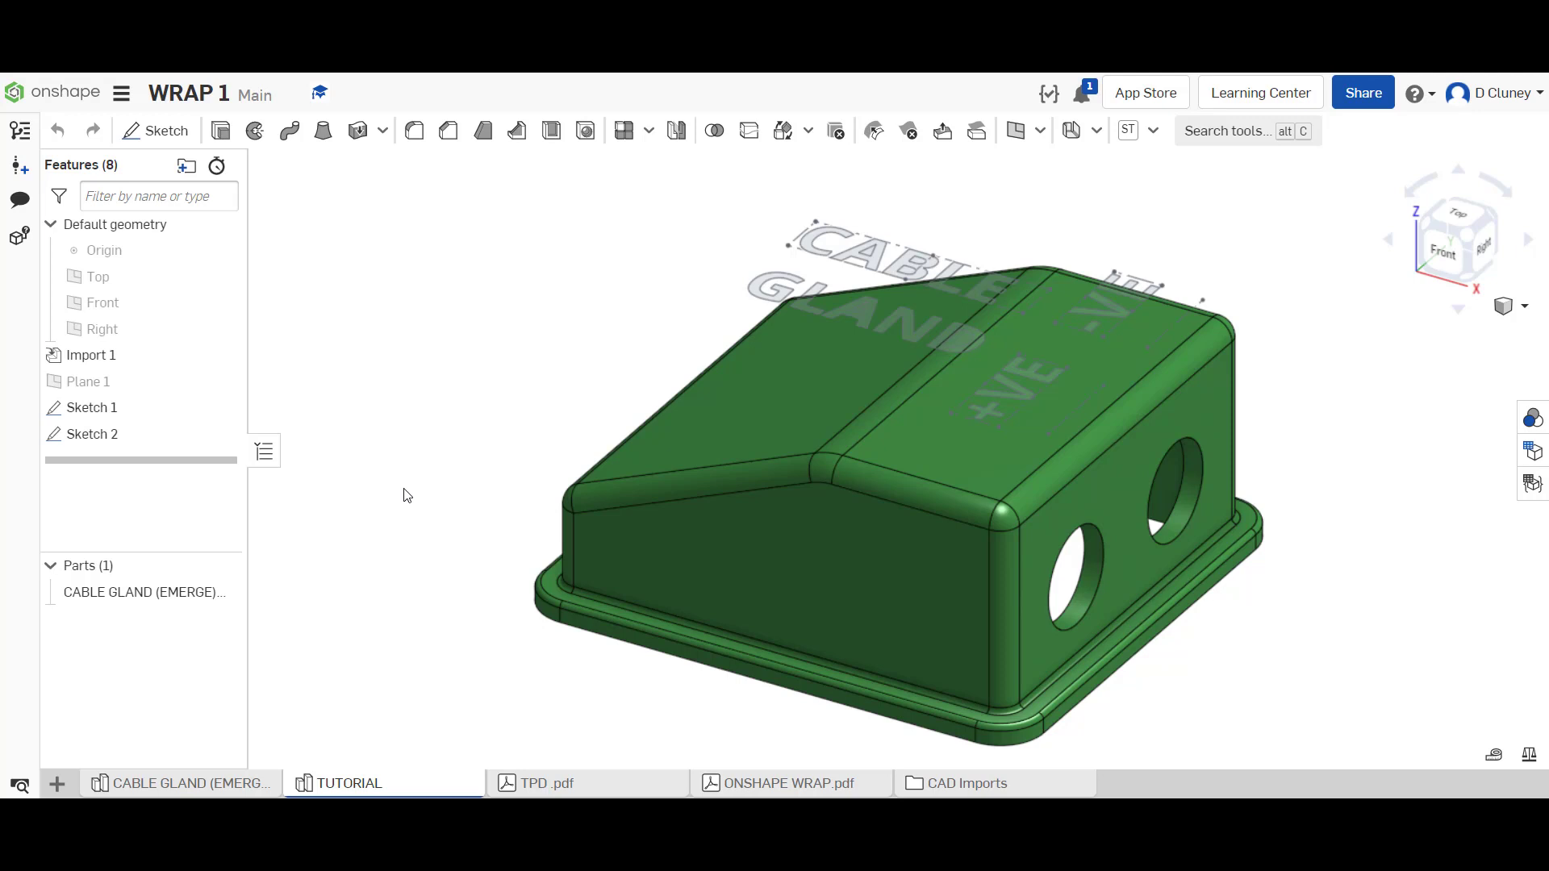
# - Return to the TUTORIAL part studio and orbit toward a top-down view of the cable gland
pyautogui.click(177, 784)
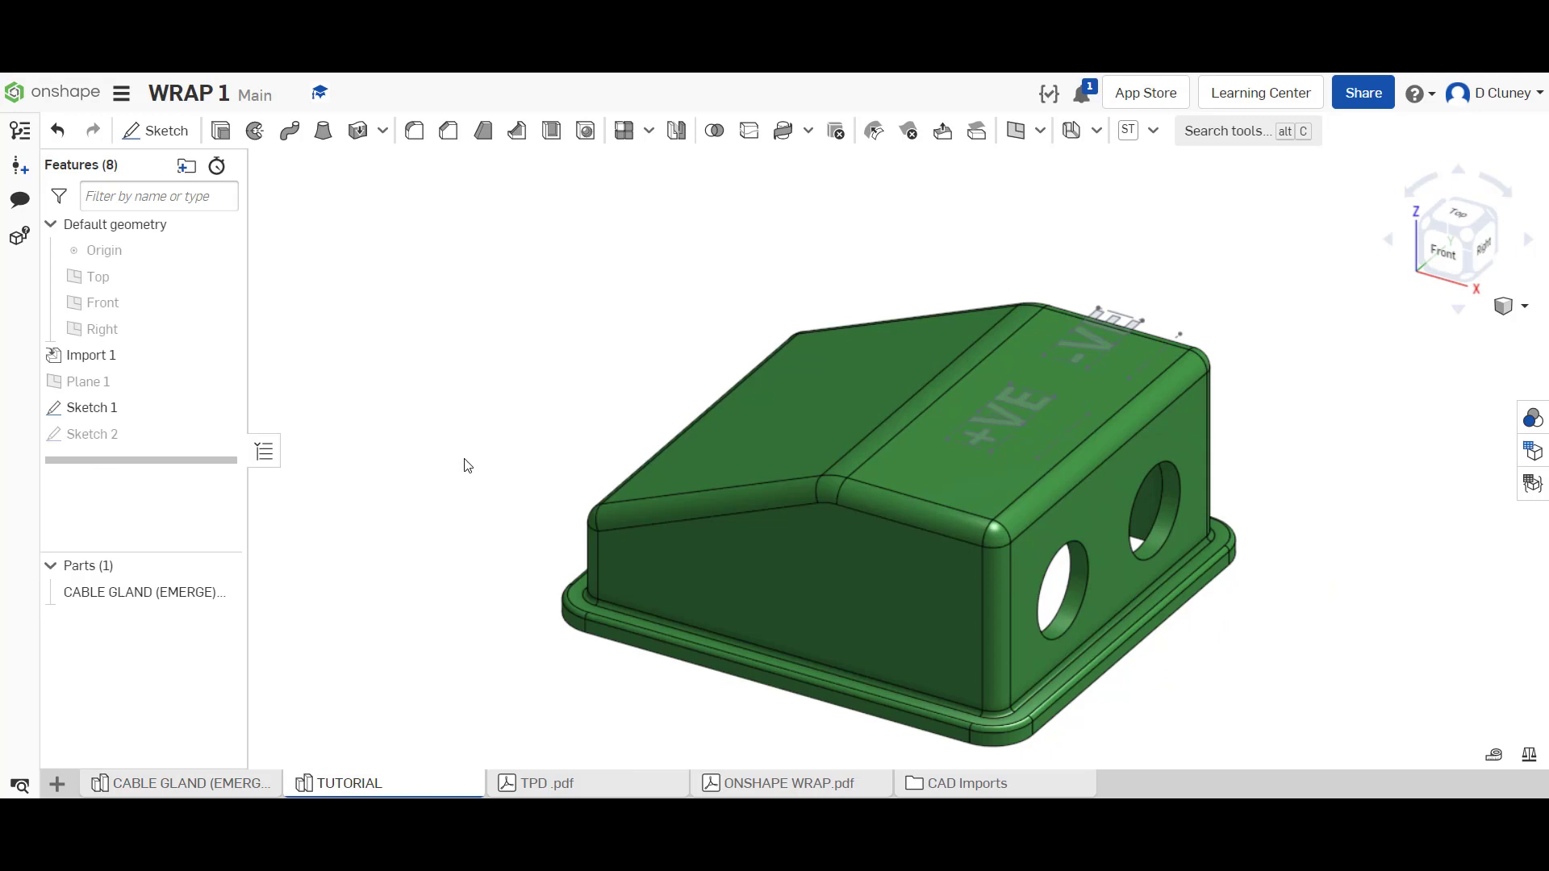
pyautogui.moveTo(495, 425)
pyautogui.mouseDown(button='right')
pyautogui.moveTo(495, 460)
pyautogui.moveTo(511, 446)
pyautogui.mouseUp(button='right')
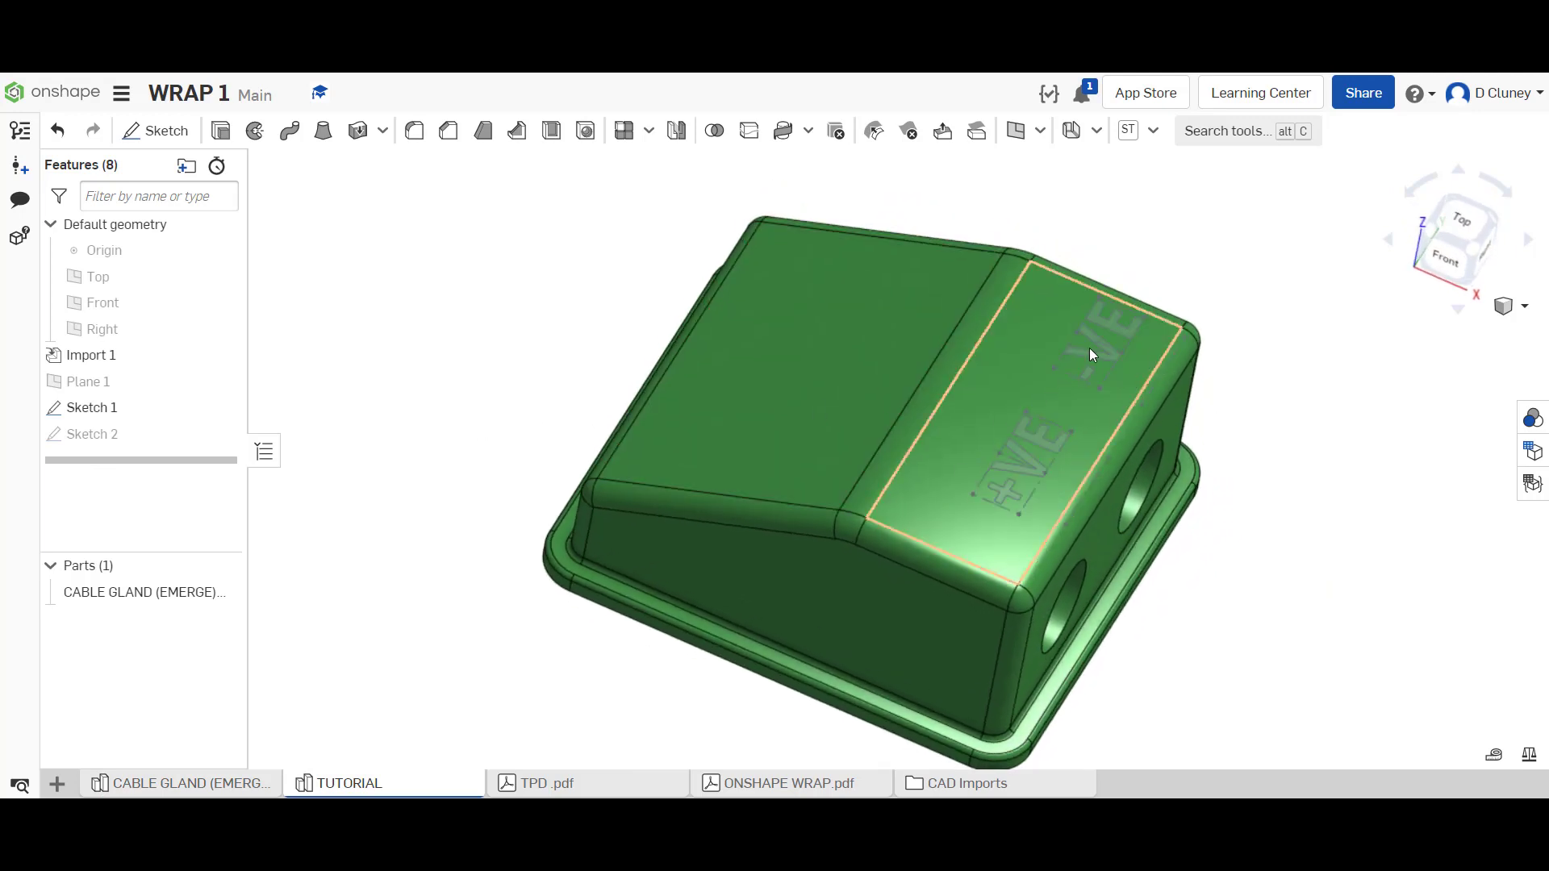
pyautogui.moveTo(1265, 484)
pyautogui.mouseDown(button='right')
pyautogui.moveTo(1261, 543)
pyautogui.moveTo(1255, 467)
pyautogui.mouseUp(button='right')
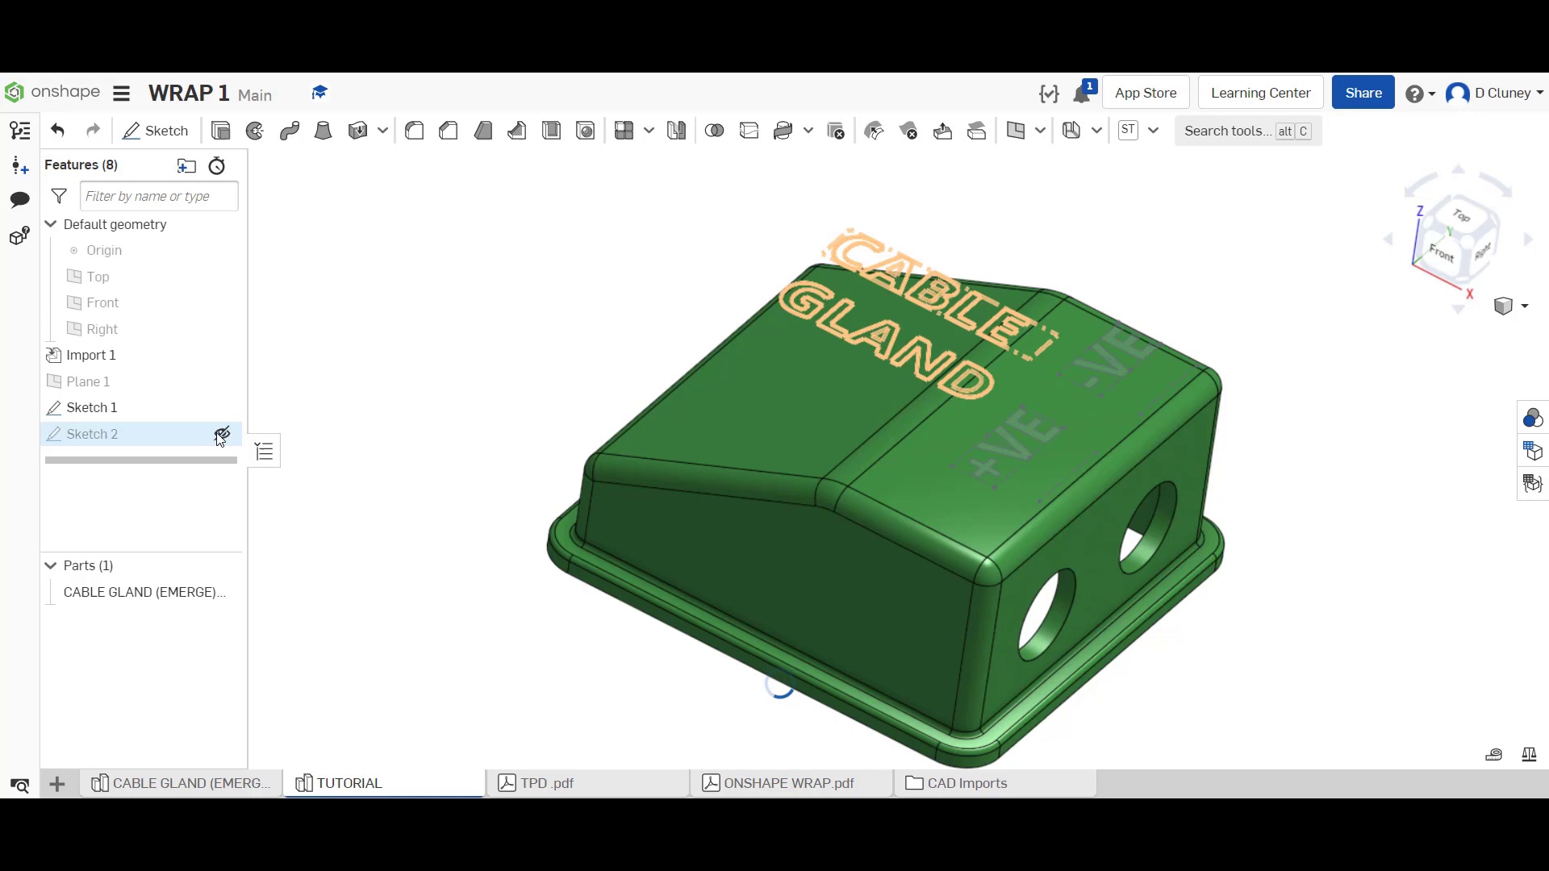
# - Show Sketch 2 so the CABLE GLAND lettering appears beside the +VE -VE text
pyautogui.click(221, 436)
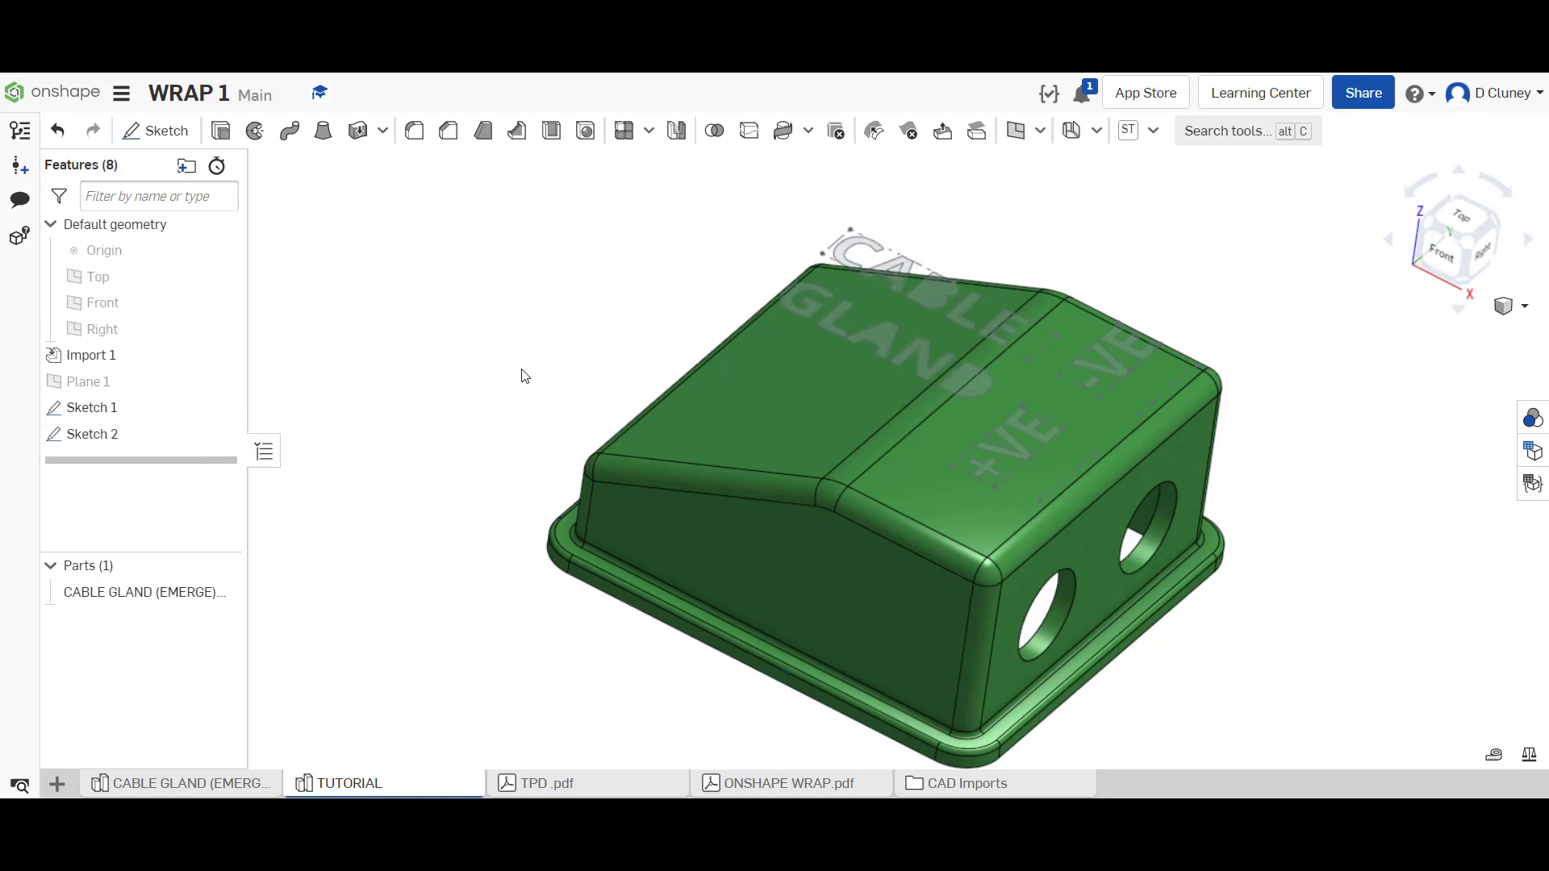
pyautogui.moveTo(519, 349); pyautogui.dragTo(565, 379, button='right')
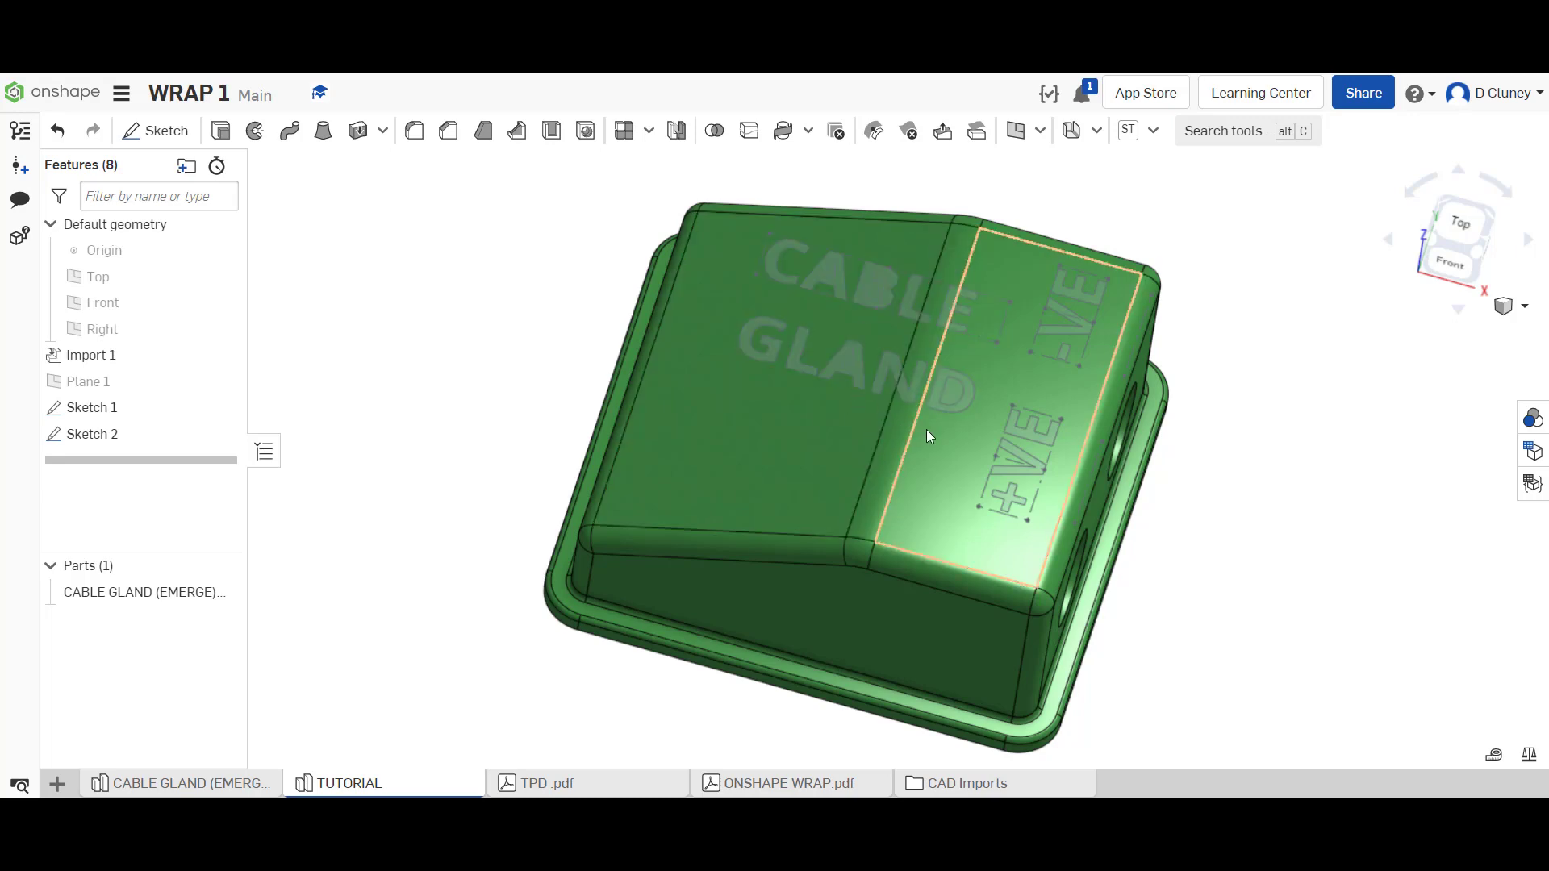
pyautogui.moveTo(547, 432); pyautogui.dragTo(500, 402, button='right')
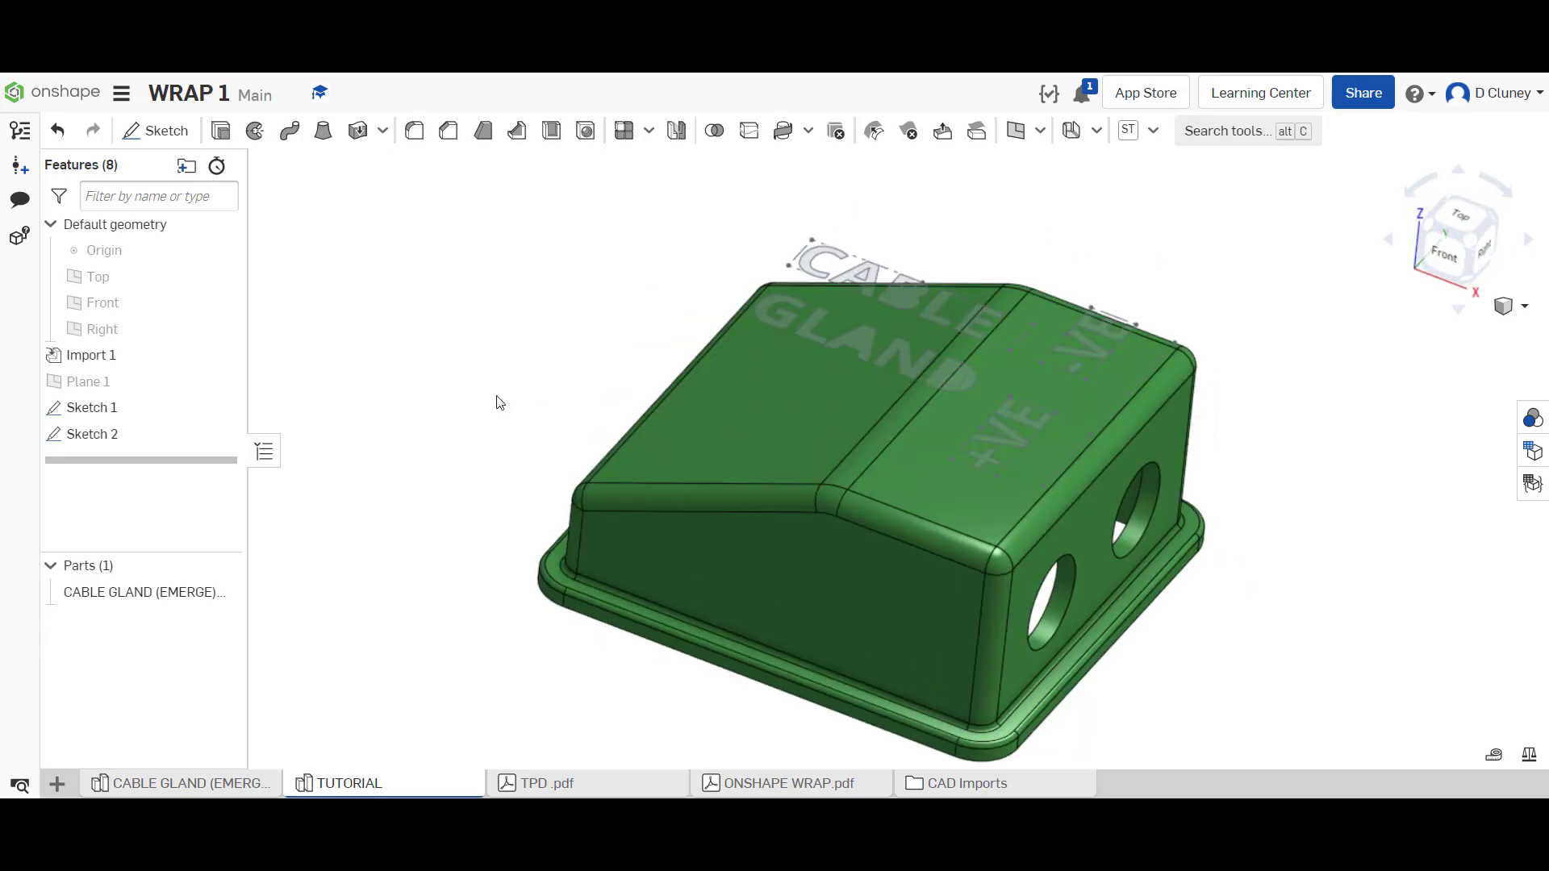
pyautogui.click(784, 132)
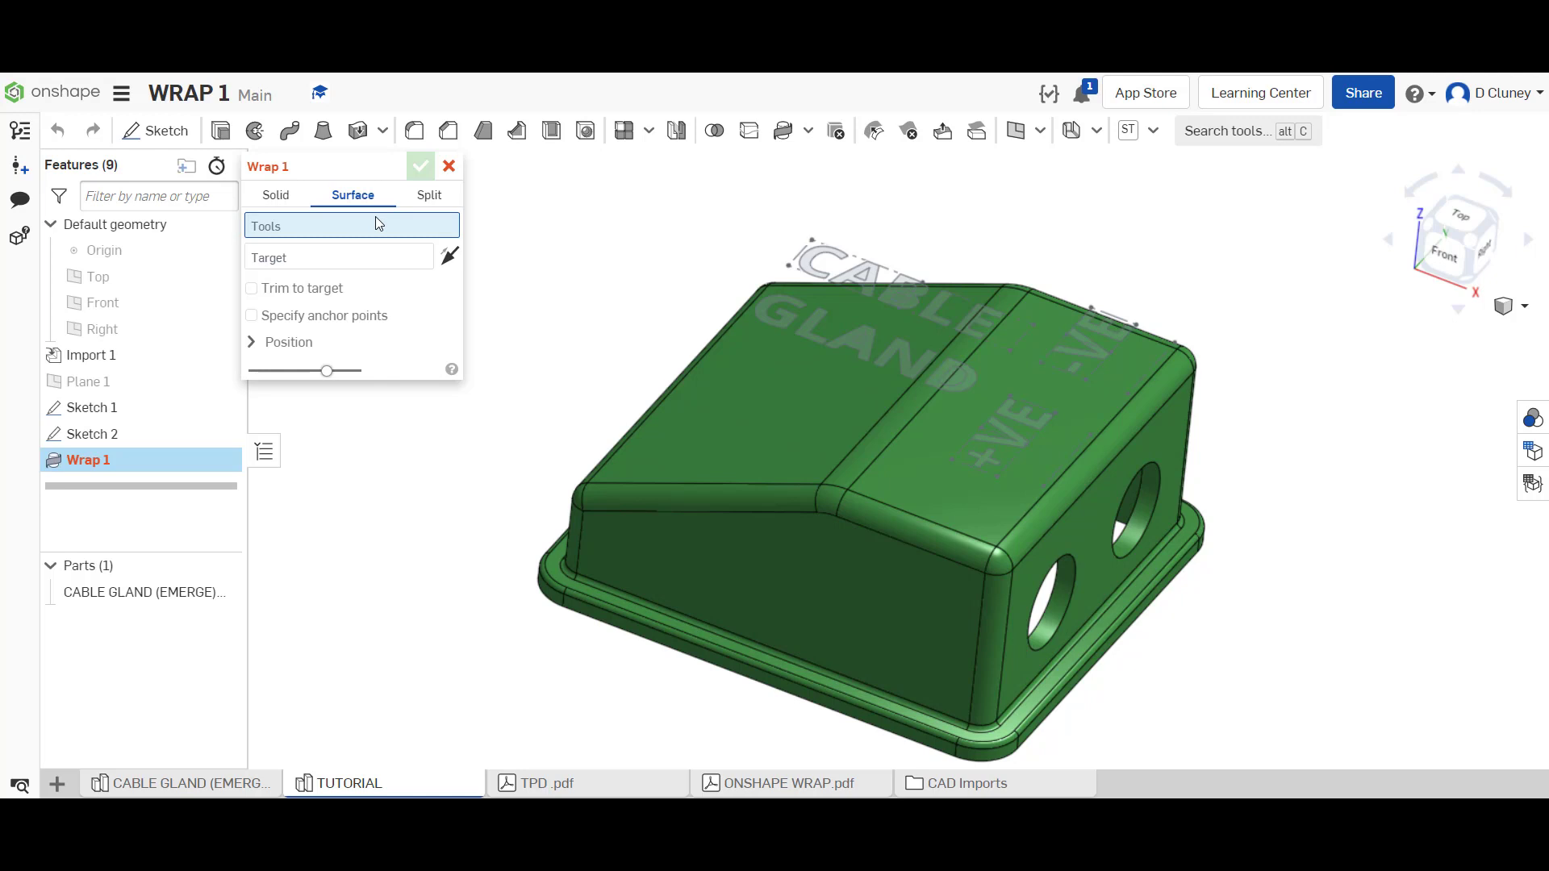
pyautogui.click(434, 198)
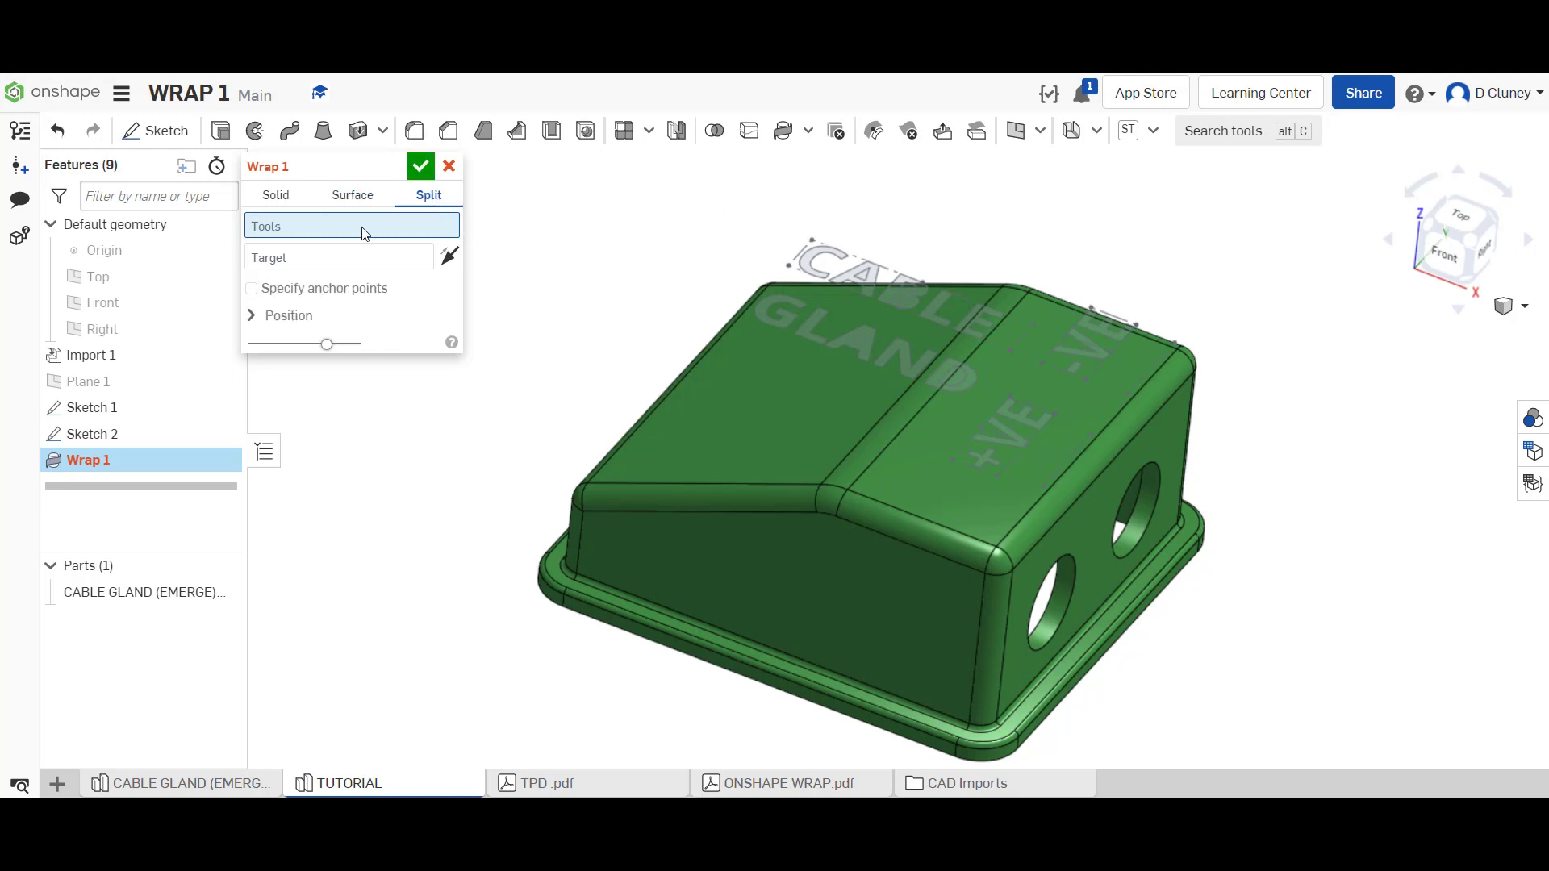
pyautogui.click(1031, 418)
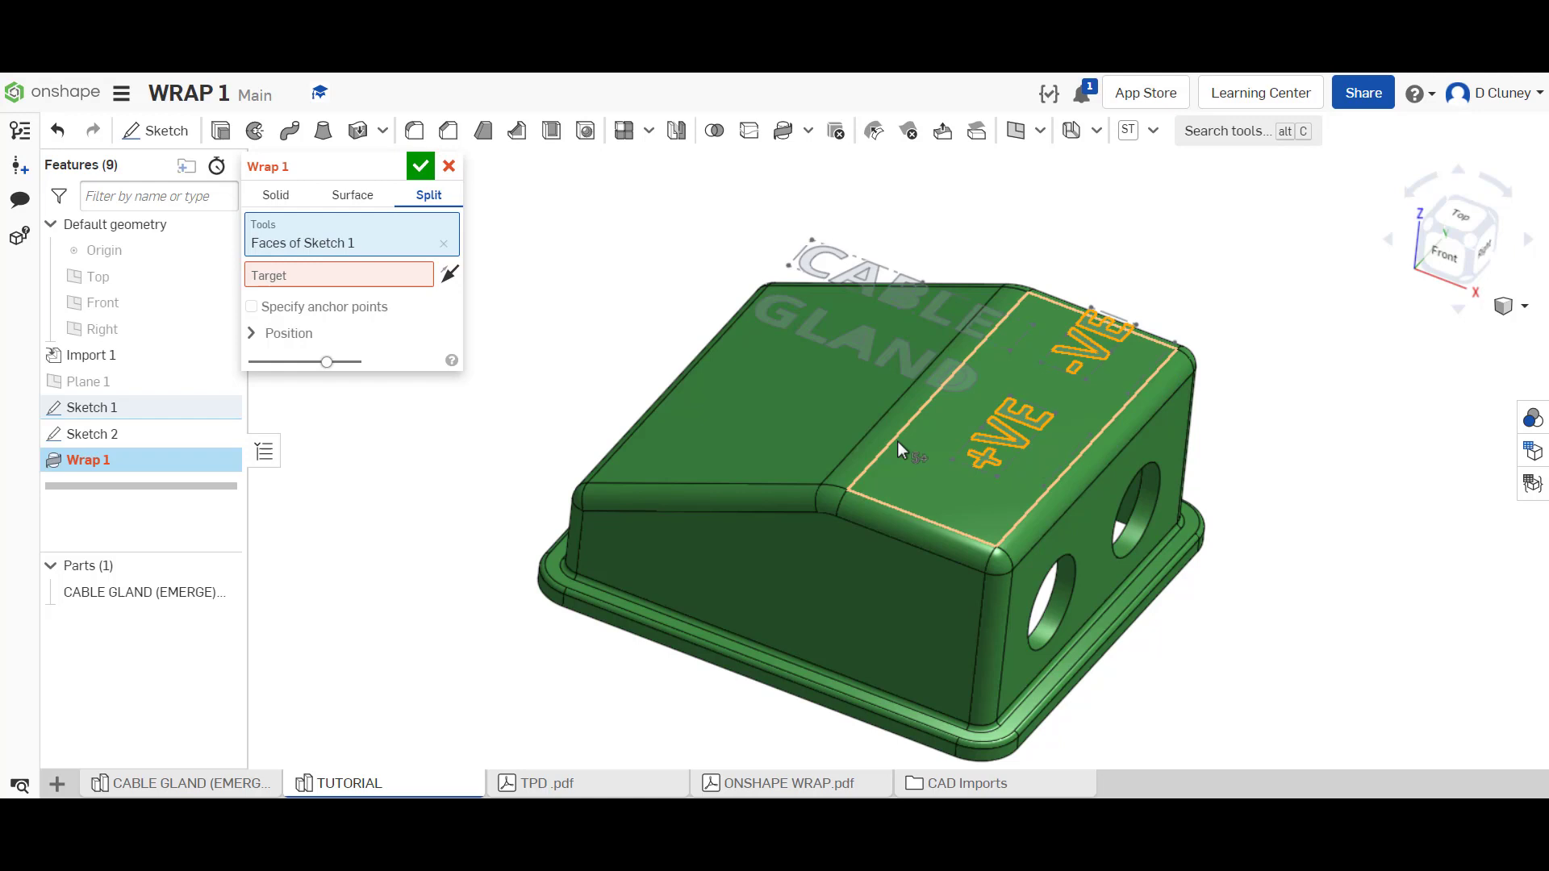
pyautogui.click(949, 458)
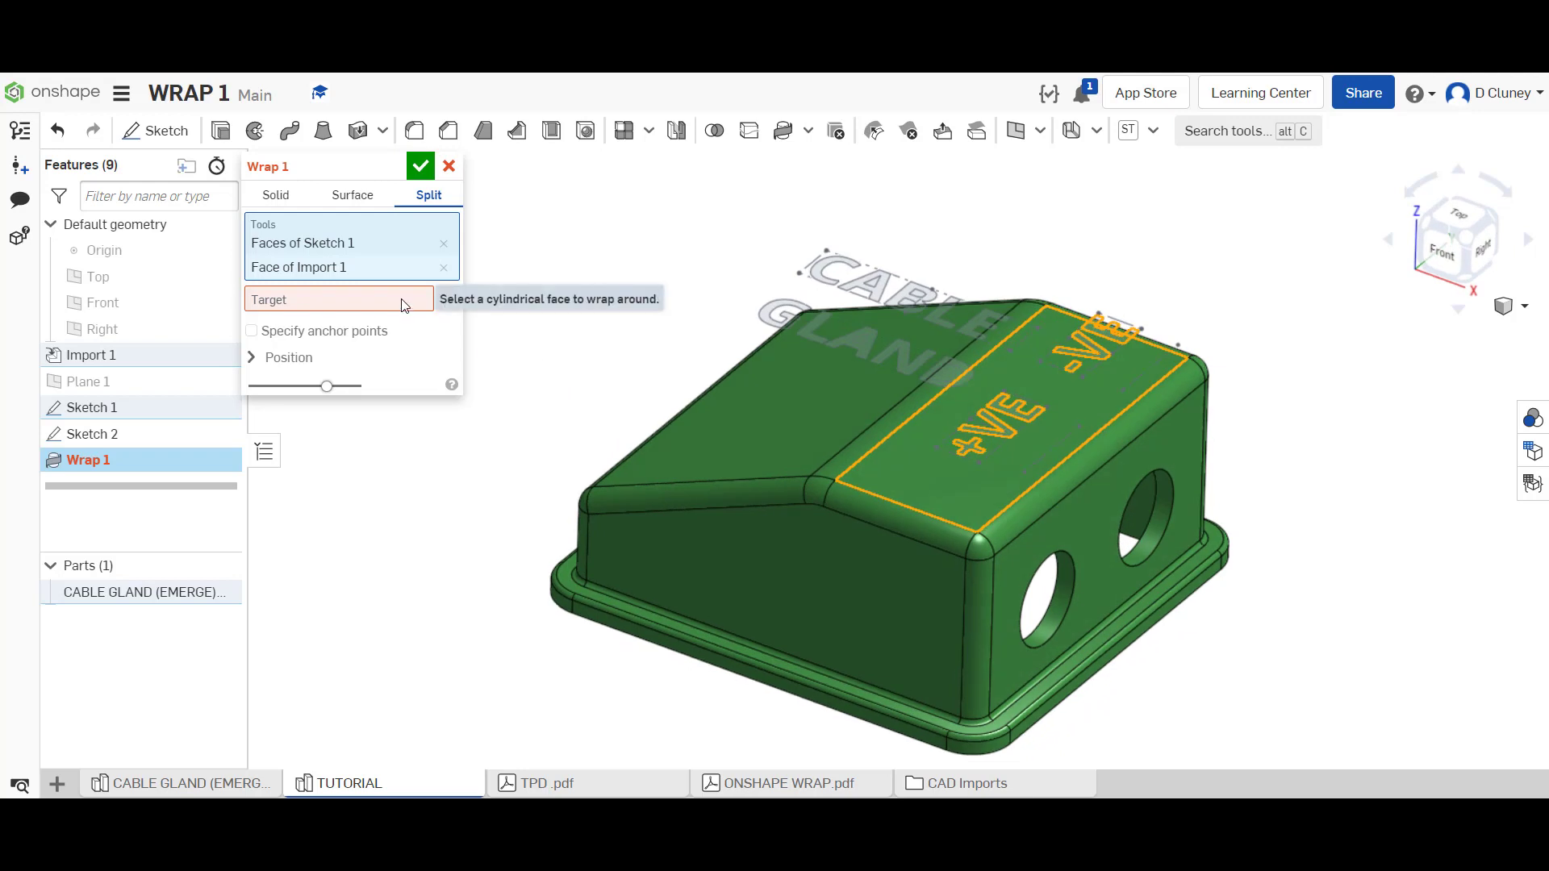
pyautogui.click(405, 305)
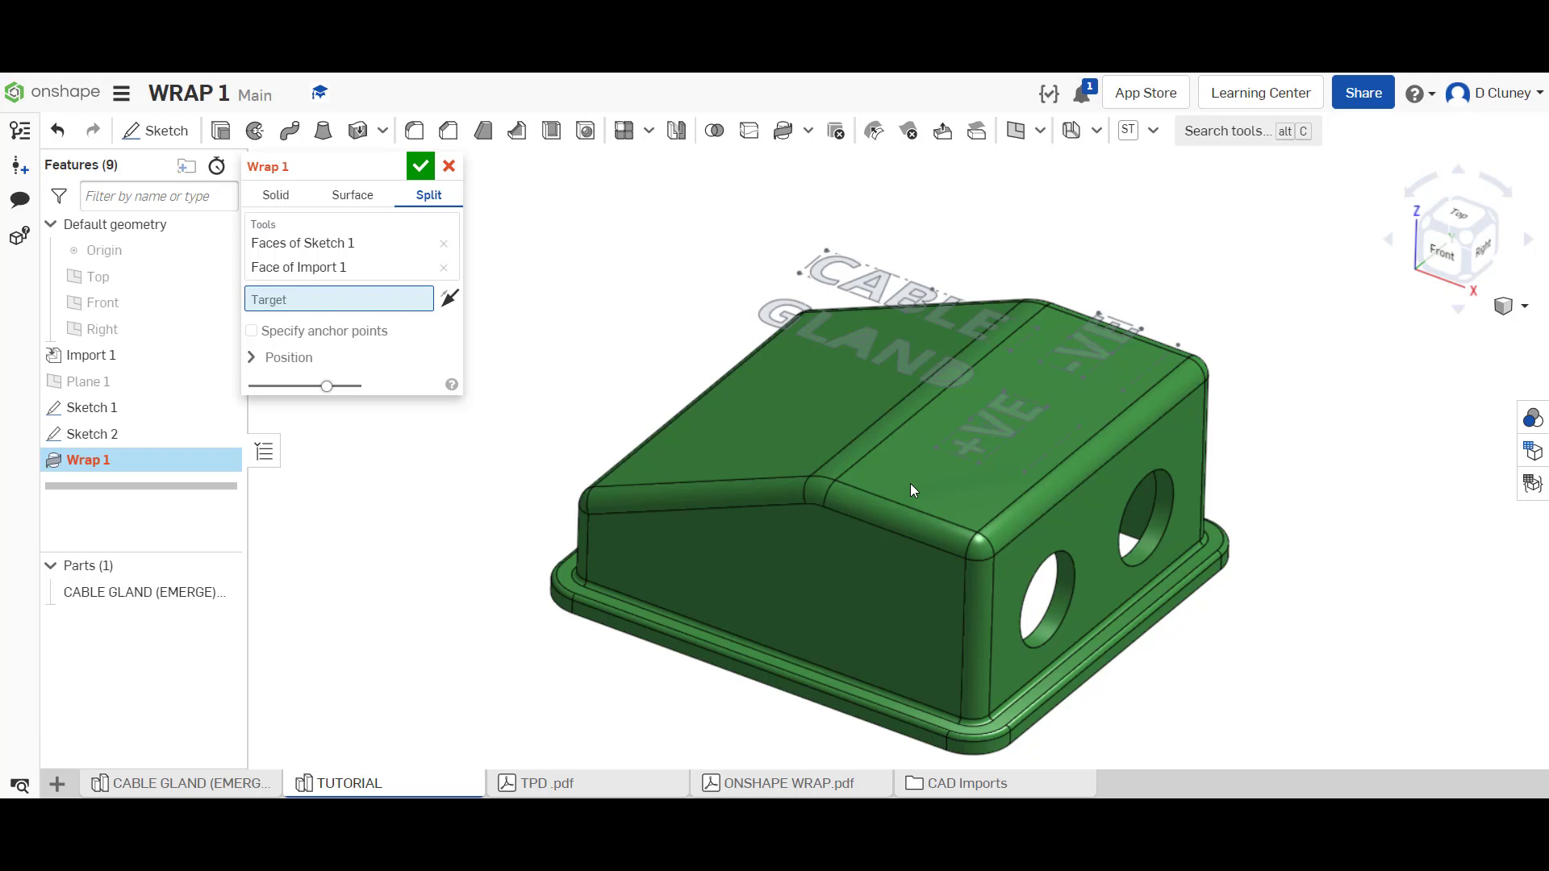
pyautogui.click(449, 267)
pyautogui.click(444, 243)
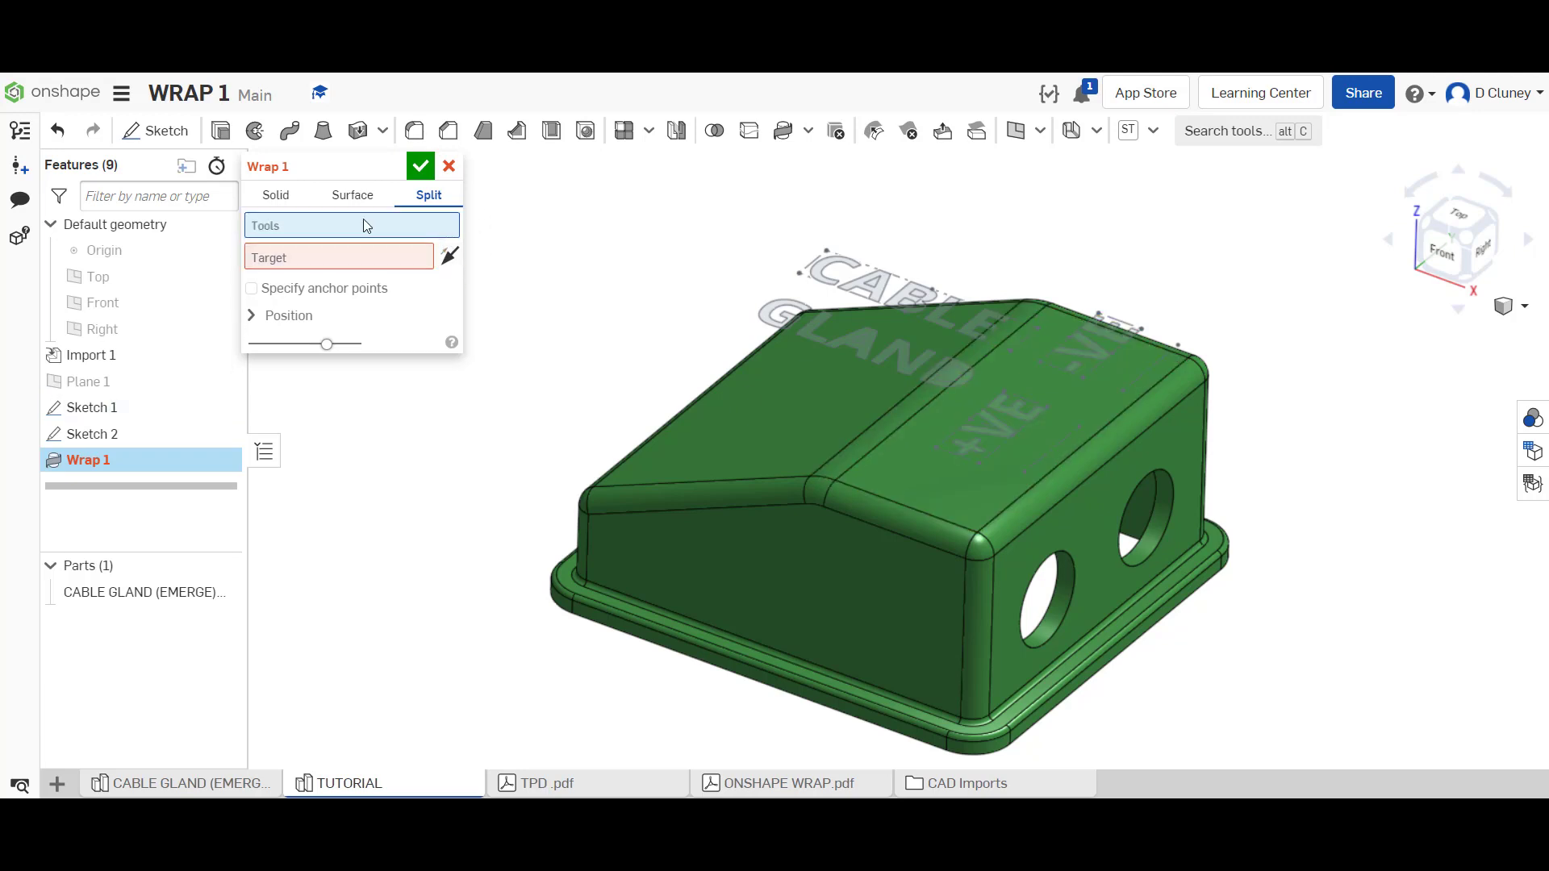
pyautogui.click(899, 289)
pyautogui.click(326, 273)
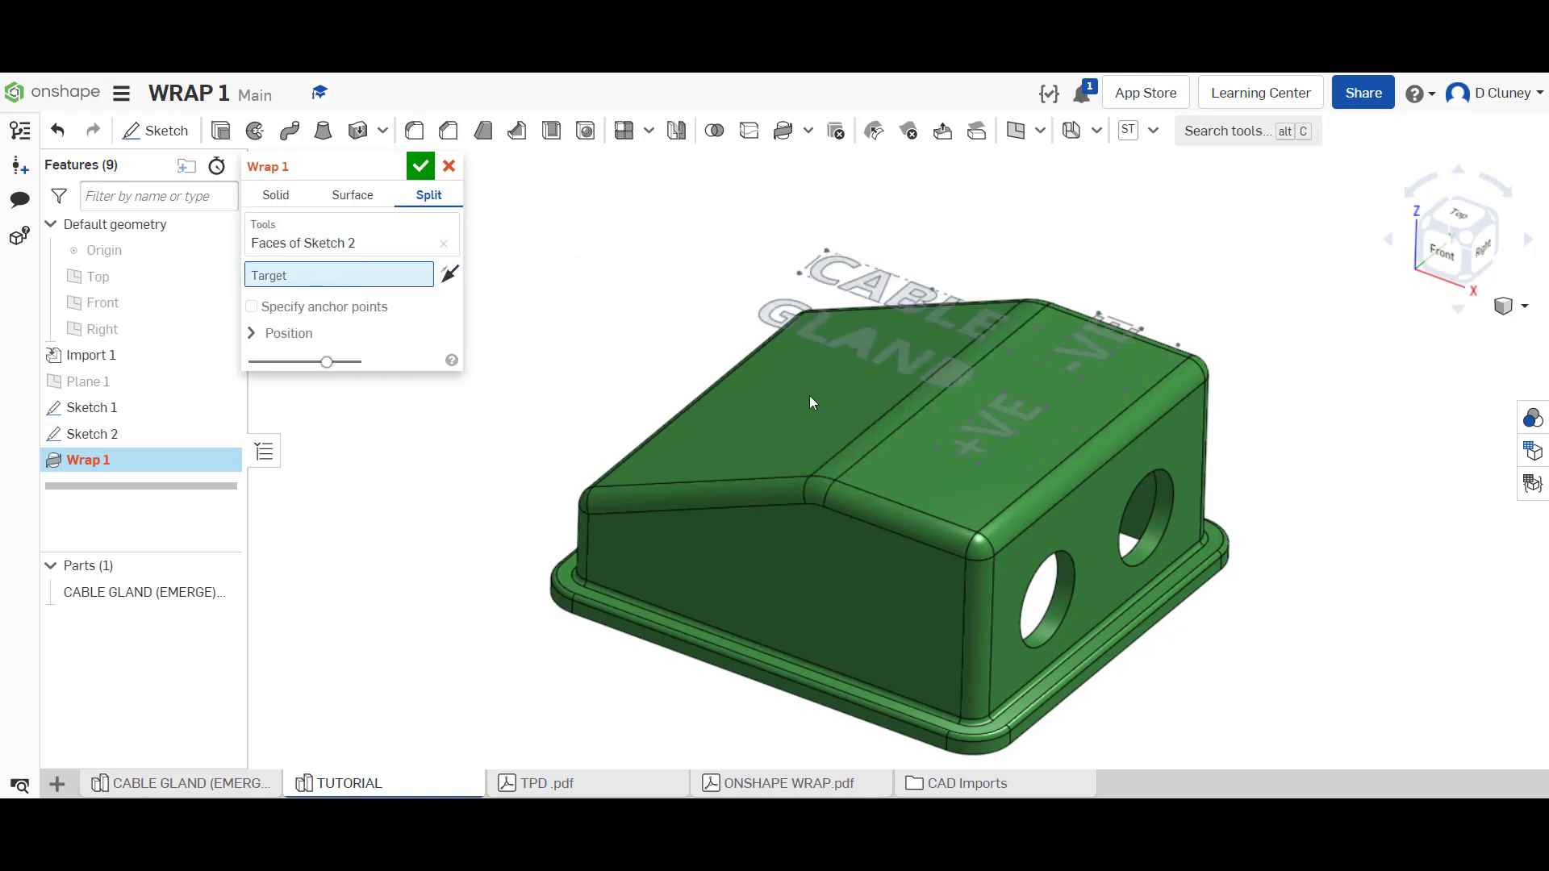
pyautogui.click(878, 438)
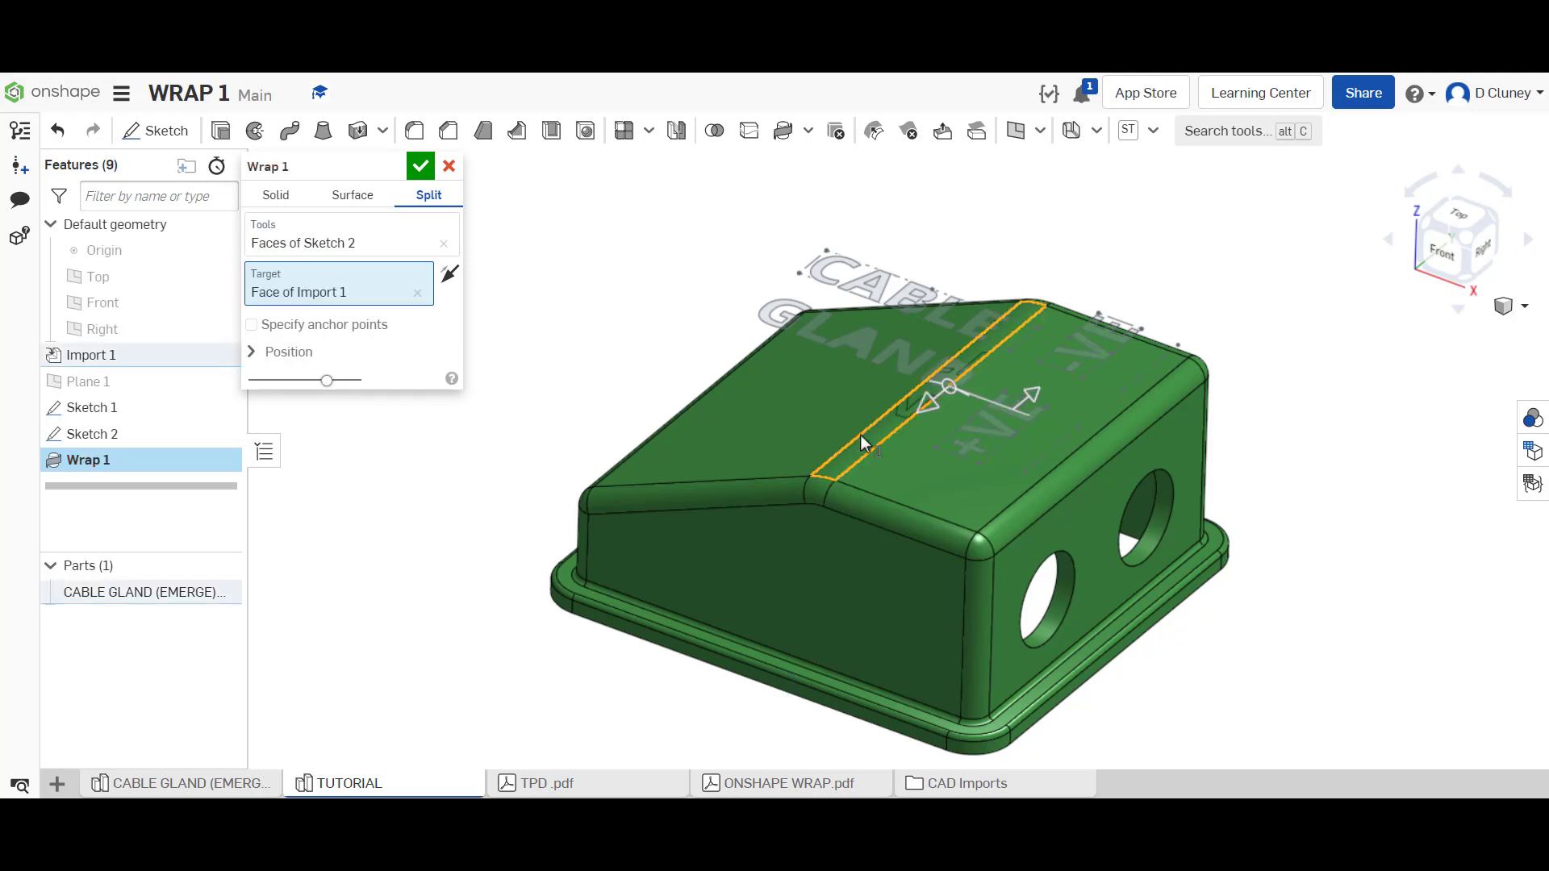
pyautogui.moveTo(860, 434); pyautogui.dragTo(893, 425, button='right')
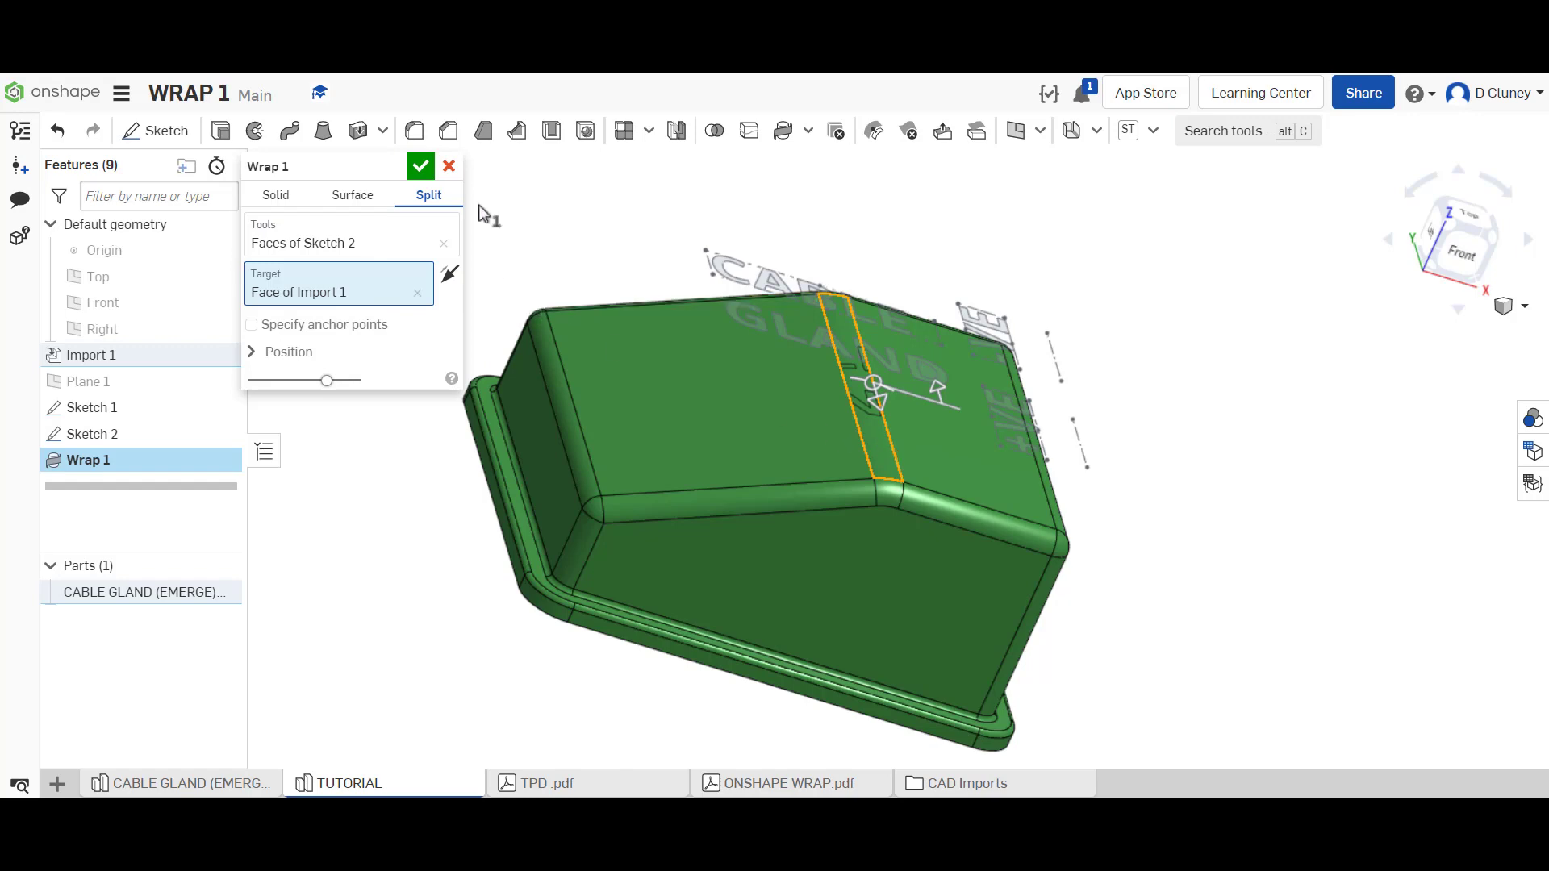
pyautogui.click(449, 167)
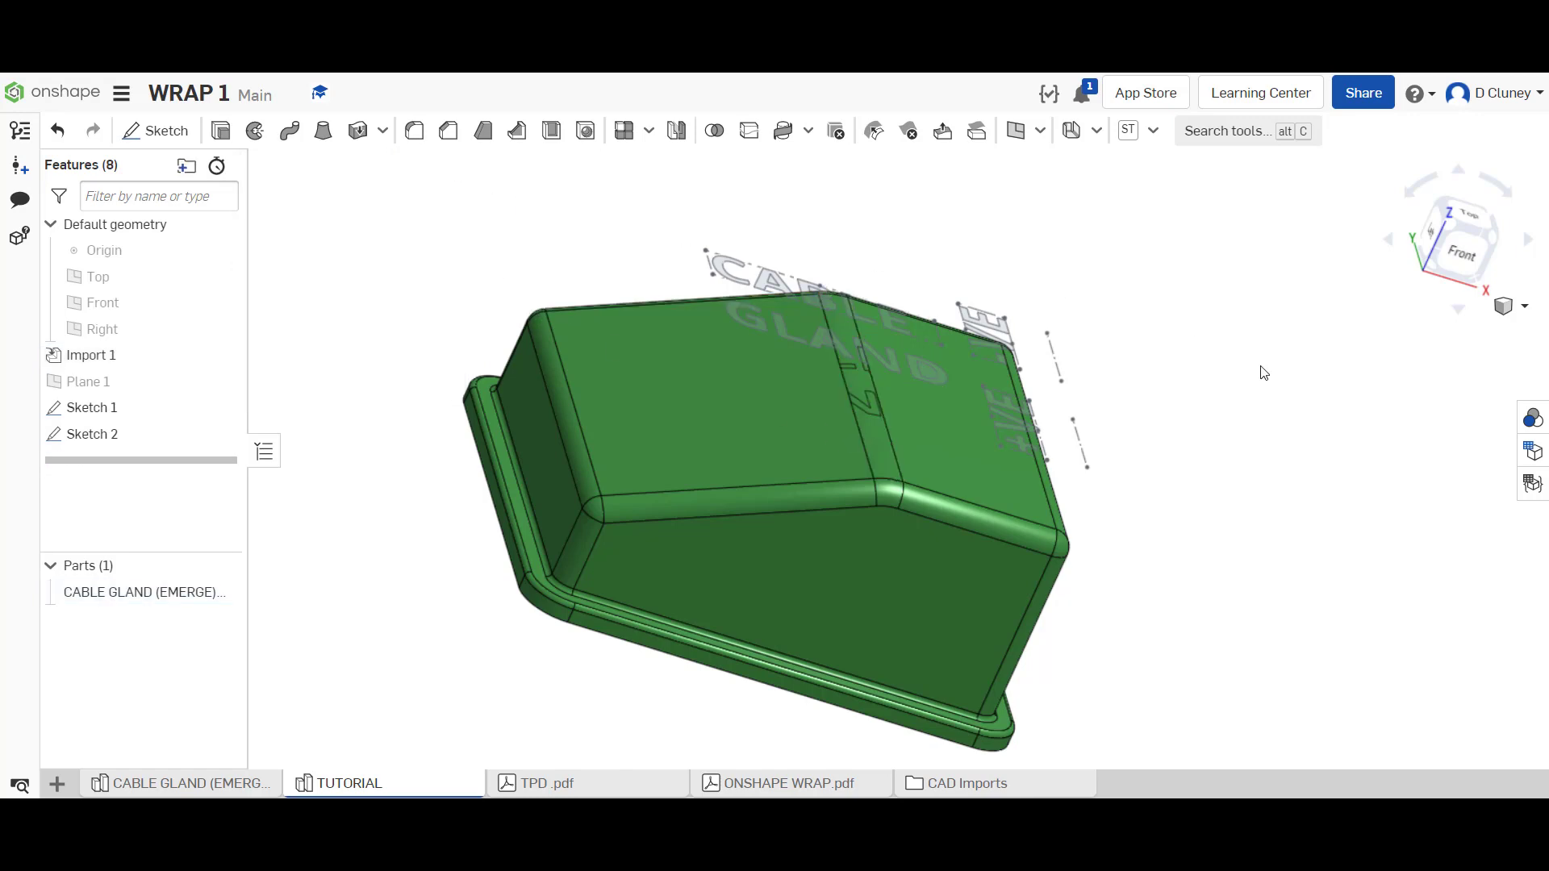
# - Create Split 1, face-splitting the angled top face with Sketch 1's +VE -VE edges
pyautogui.hotkey('shift', '7')
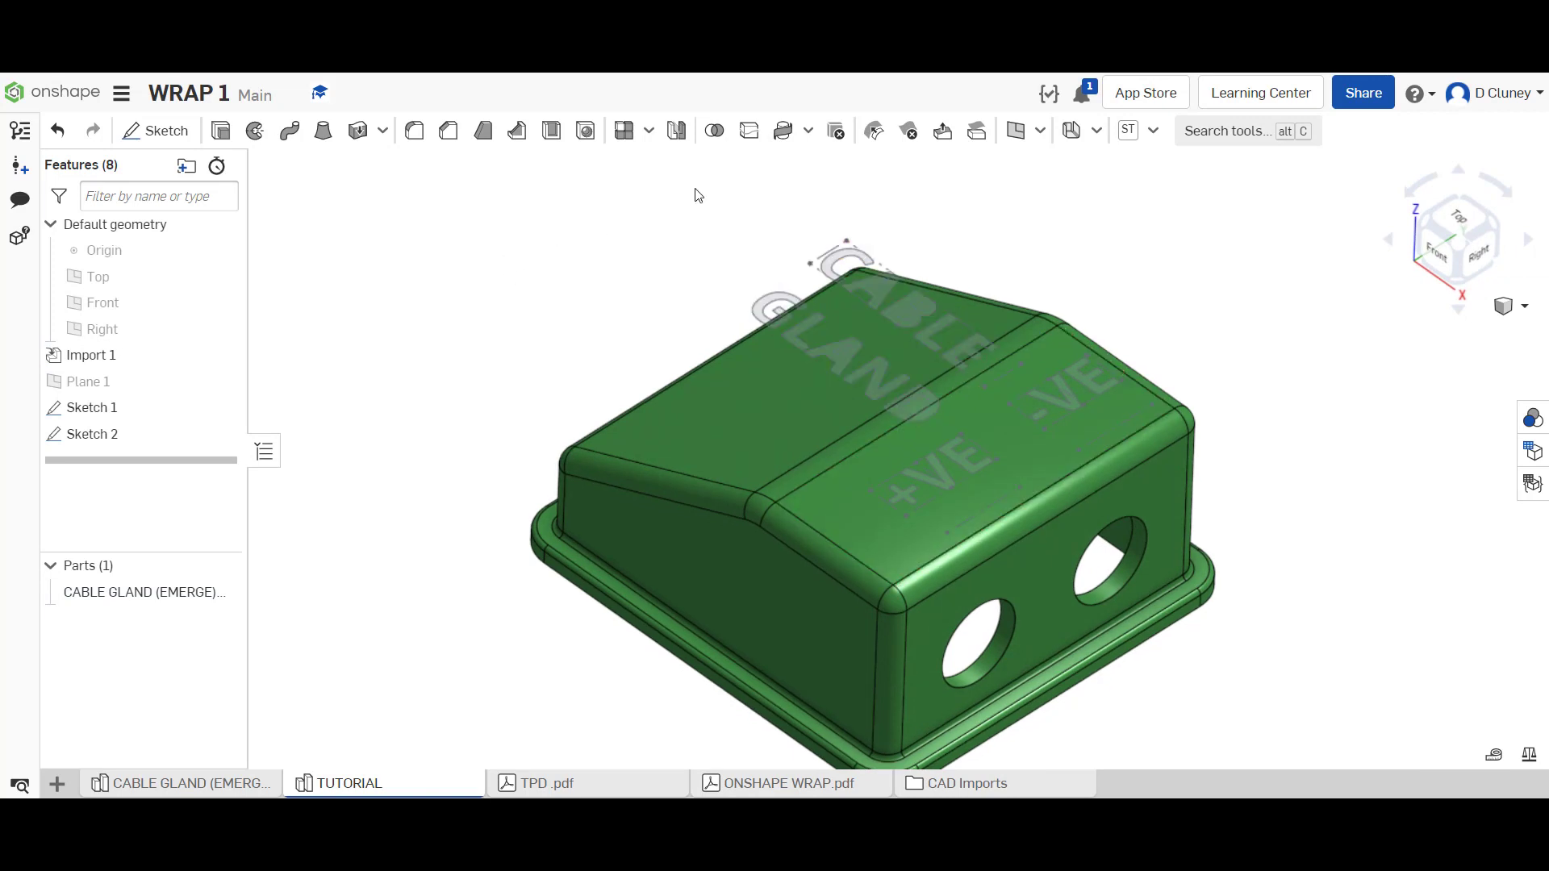
pyautogui.click(749, 131)
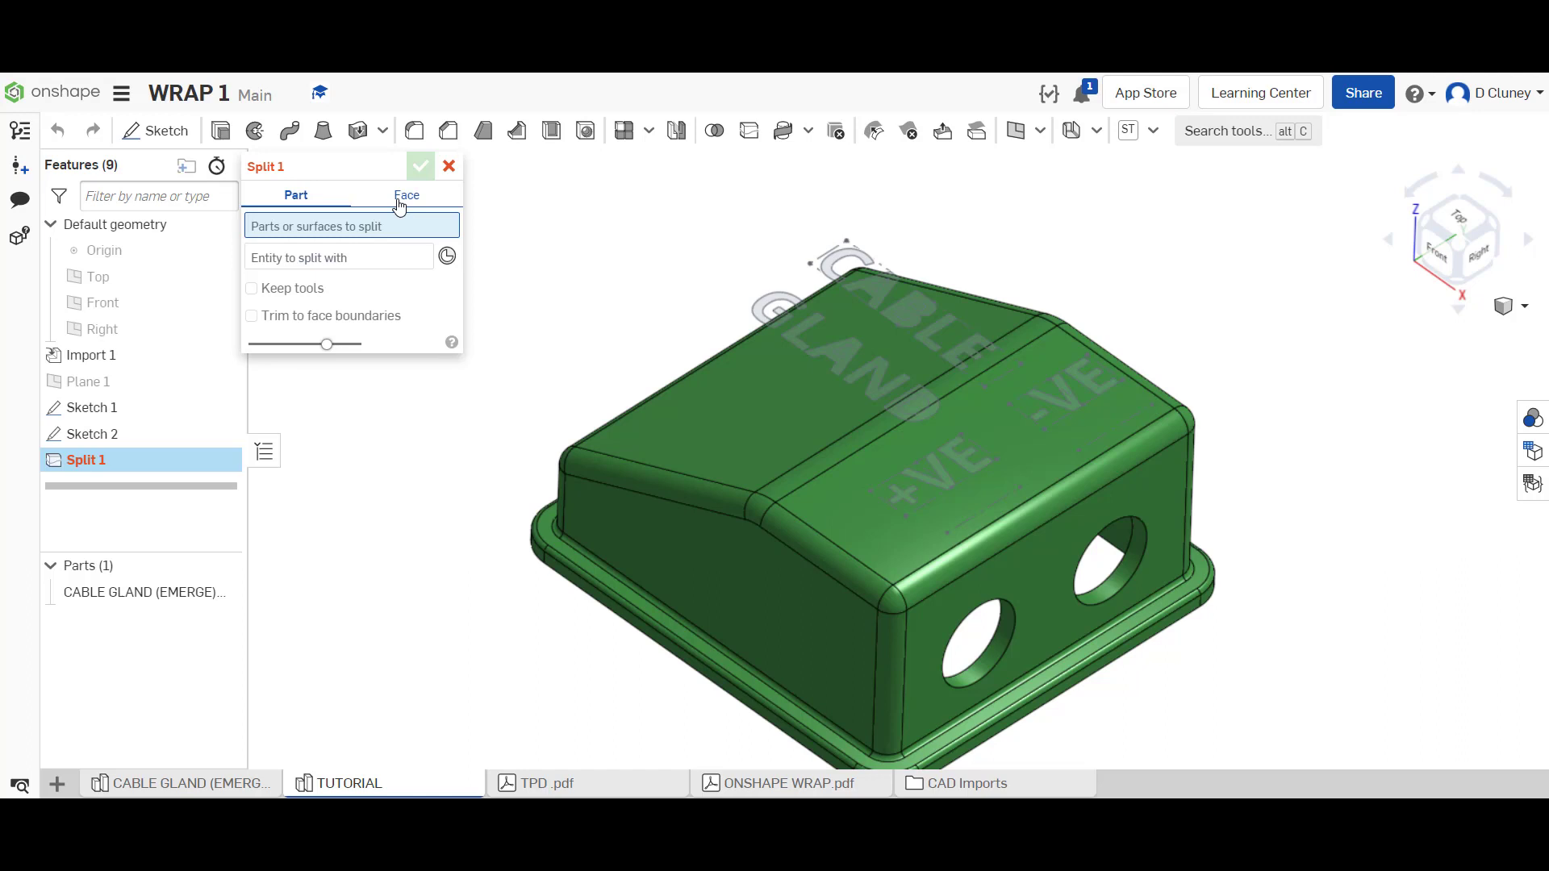
pyautogui.click(404, 199)
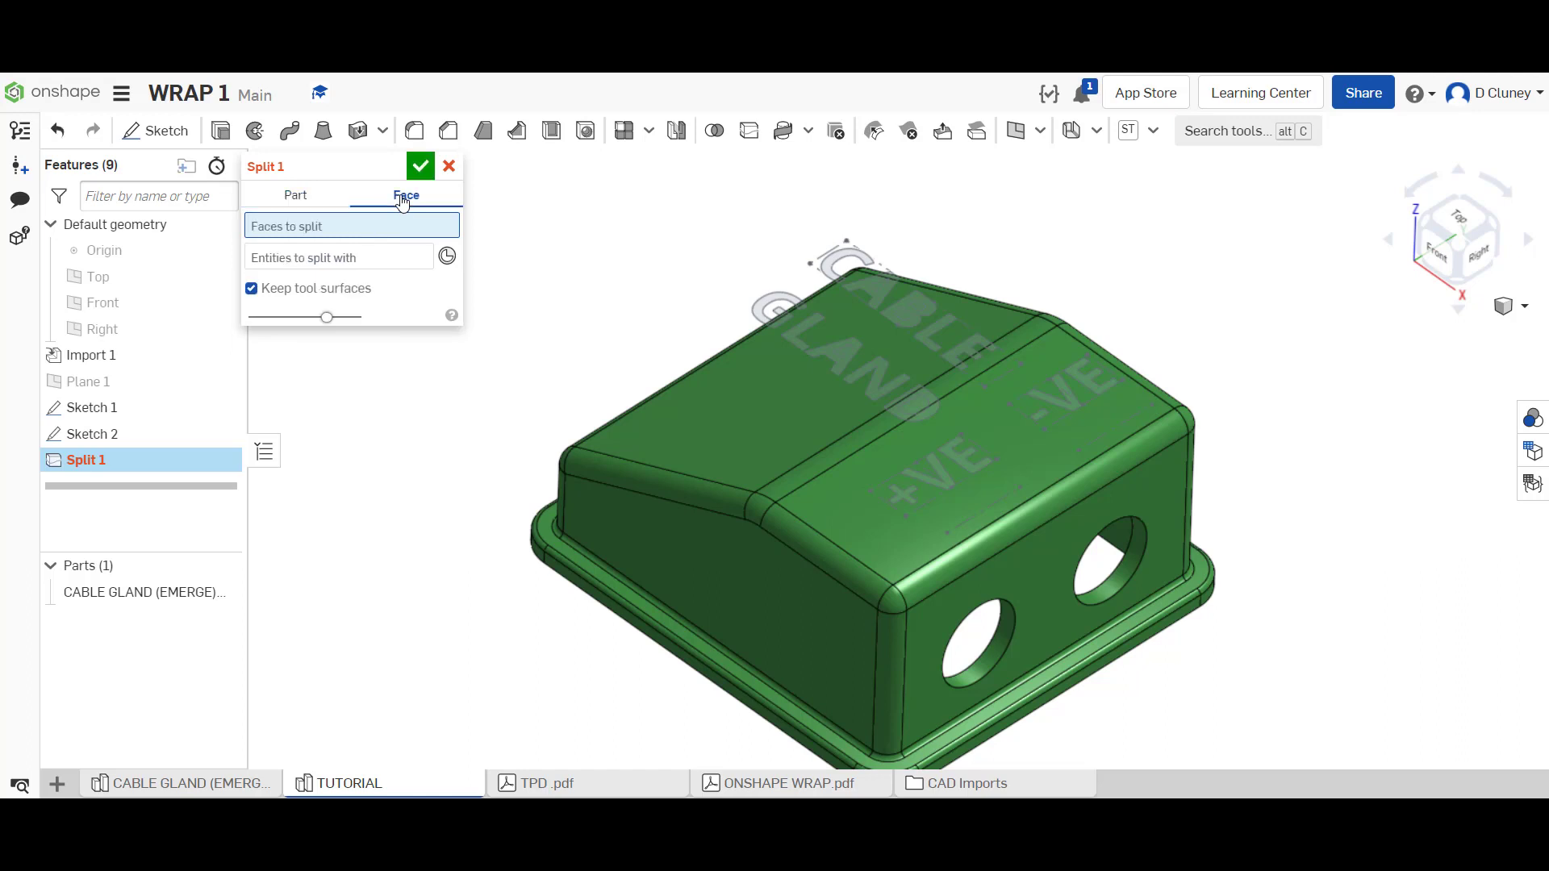
pyautogui.click(858, 507)
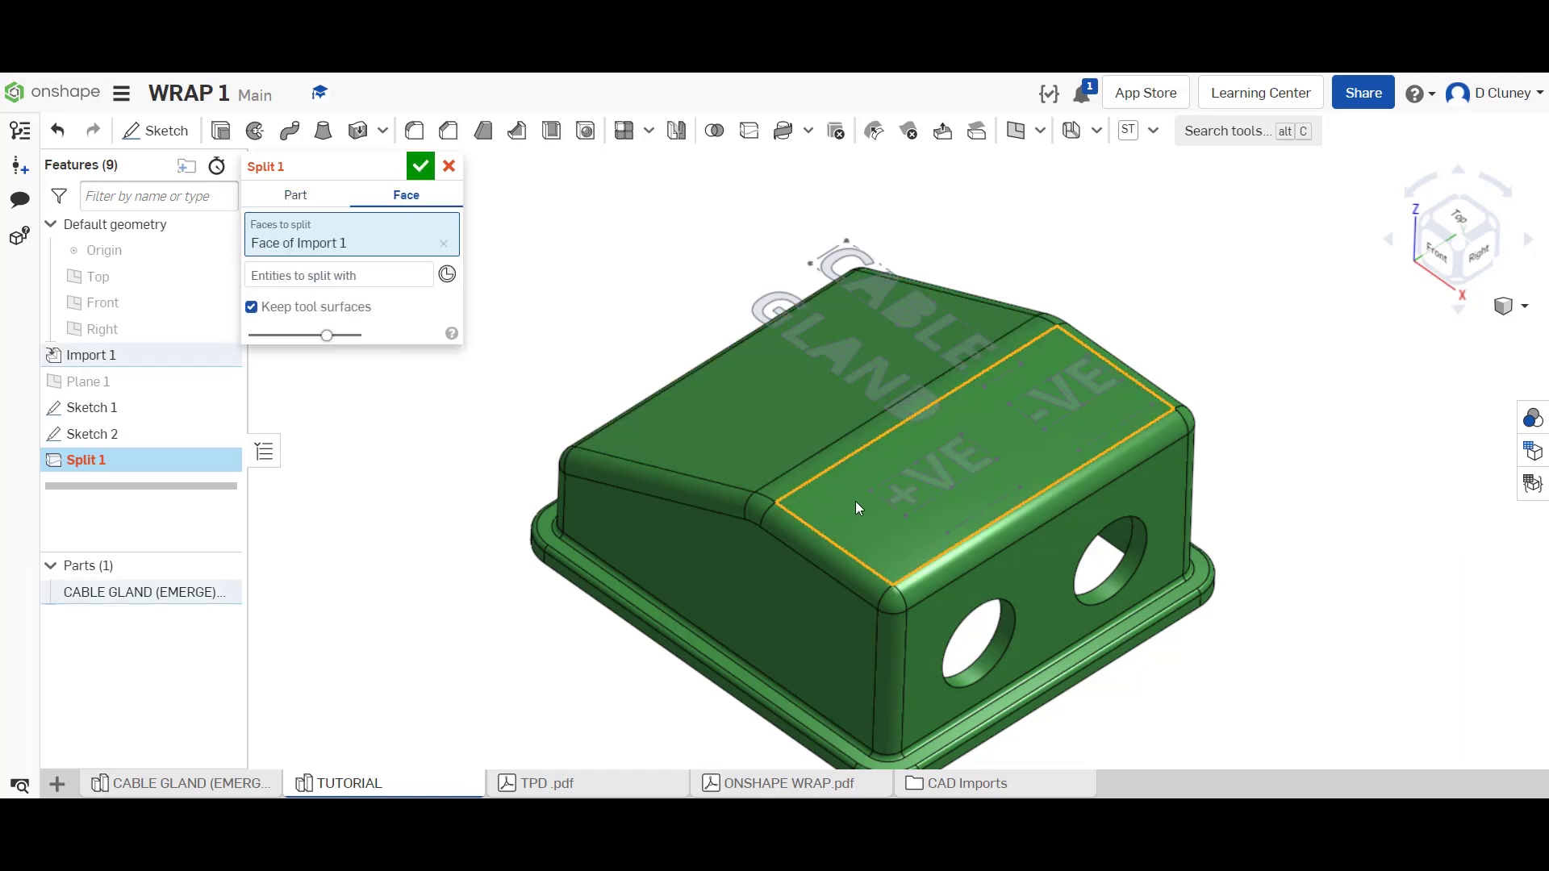
pyautogui.click(349, 278)
pyautogui.click(975, 468)
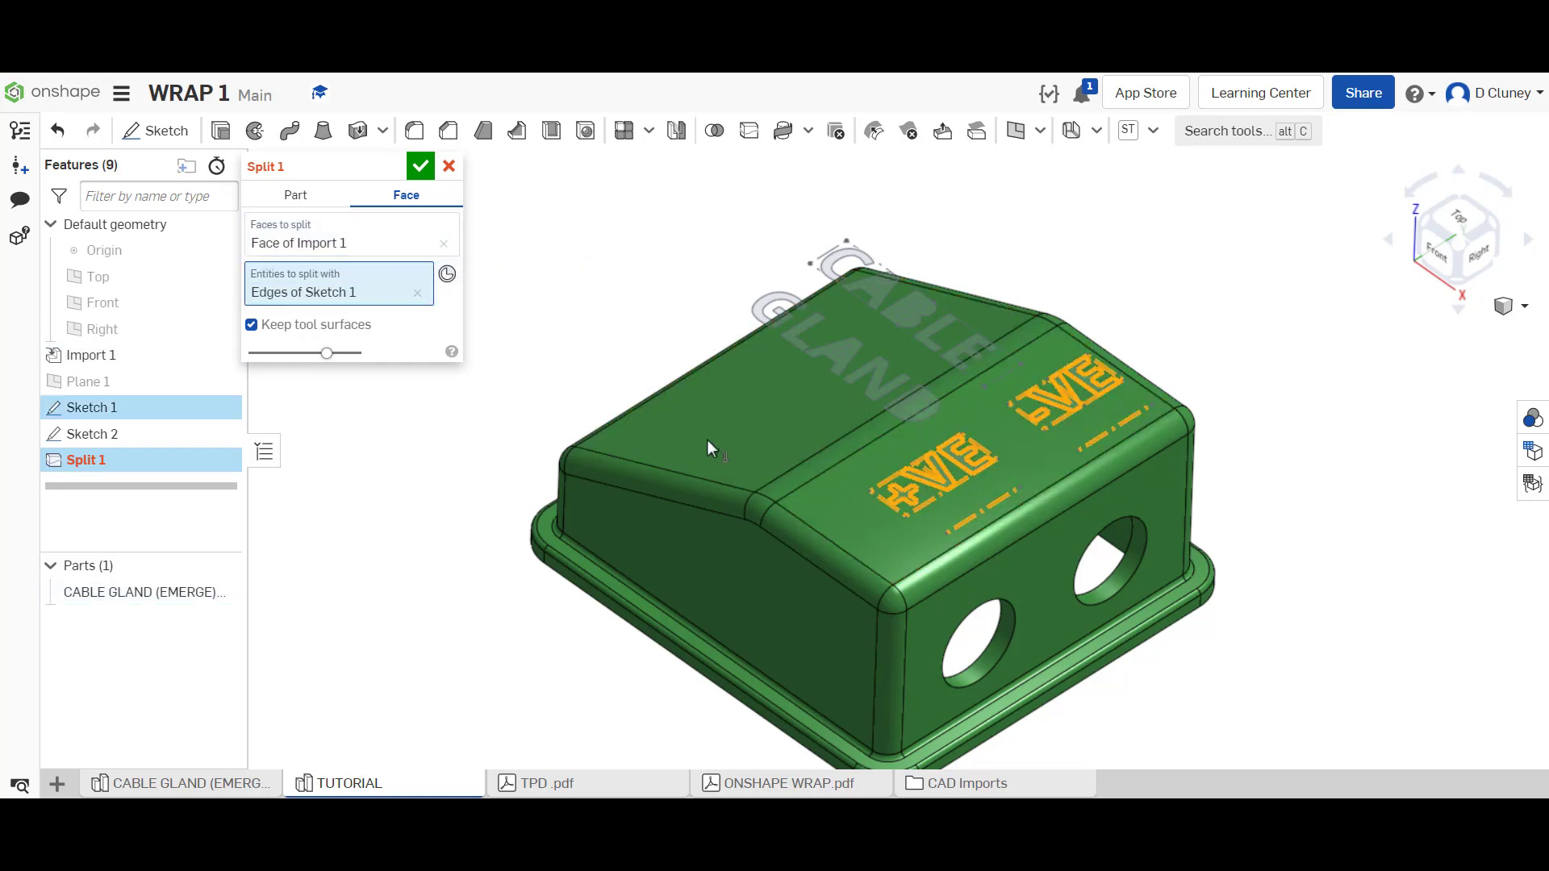
pyautogui.moveTo(443, 522)
pyautogui.mouseDown(button='right')
pyautogui.moveTo(460, 474)
pyautogui.moveTo(514, 514)
pyautogui.moveTo(511, 578)
pyautogui.moveTo(505, 463)
pyautogui.moveTo(462, 485)
pyautogui.mouseUp(button='right')
pyautogui.press('p')
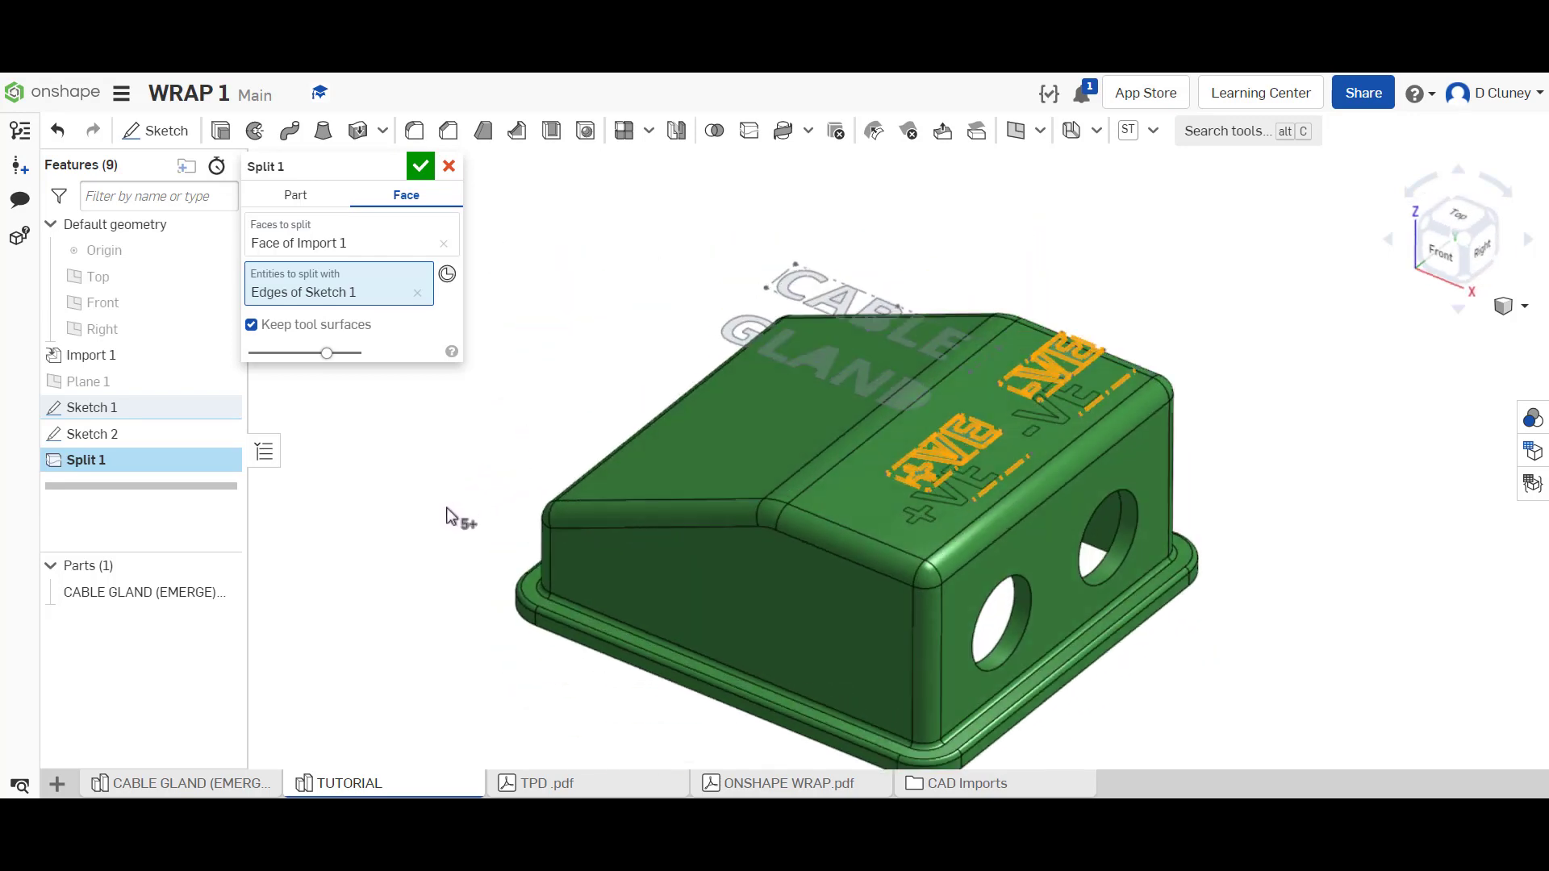
pyautogui.click(421, 166)
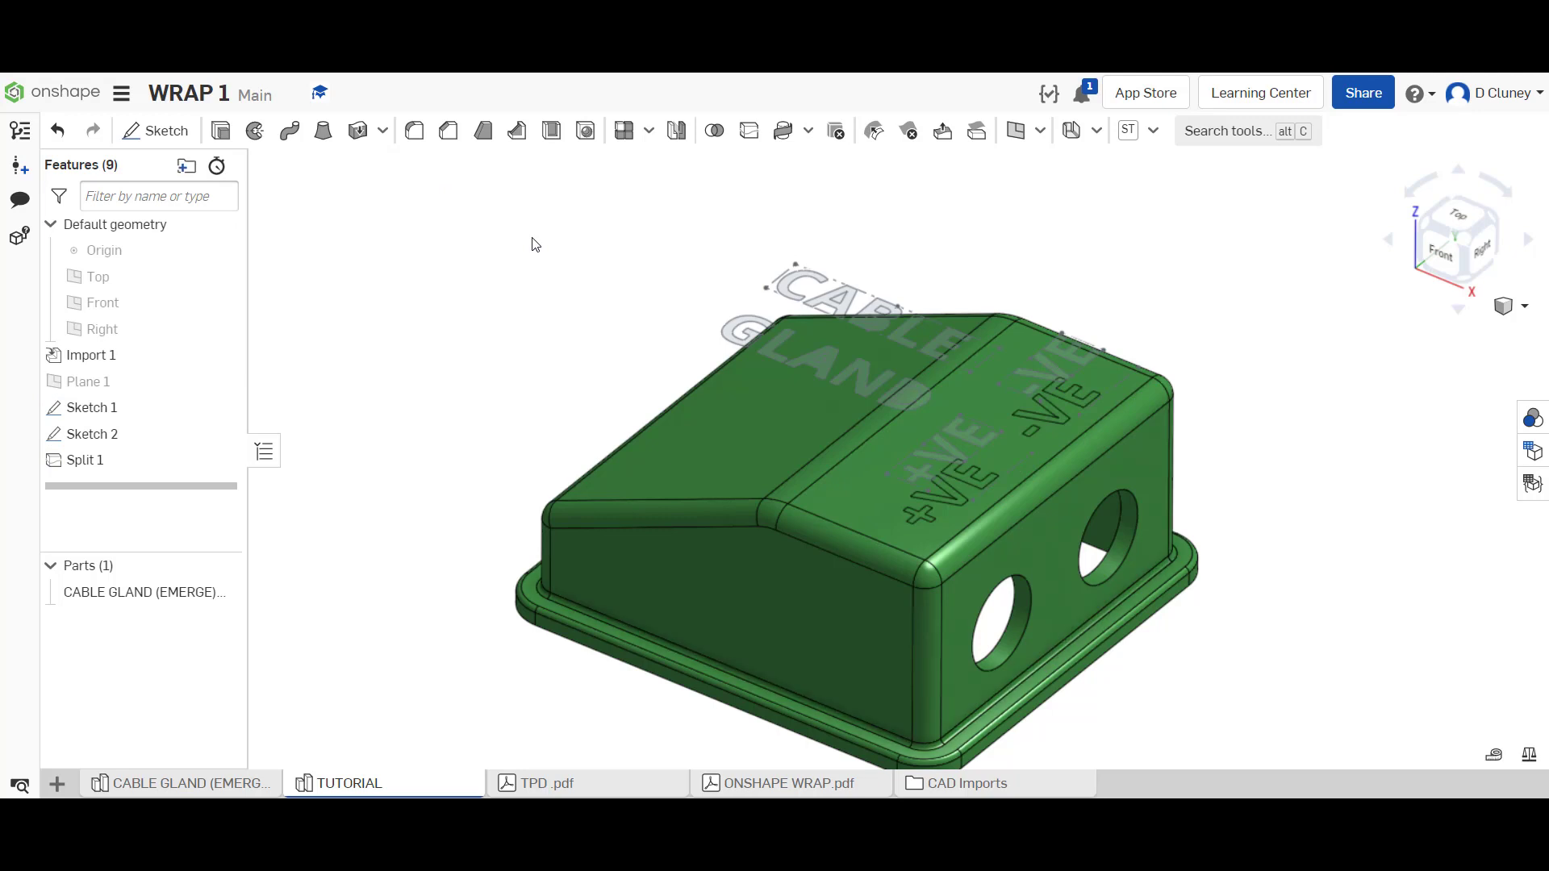
# - Check the finished CABLE GLAND reference document, then go back to the TUTORIAL document
pyautogui.click(236, 788)
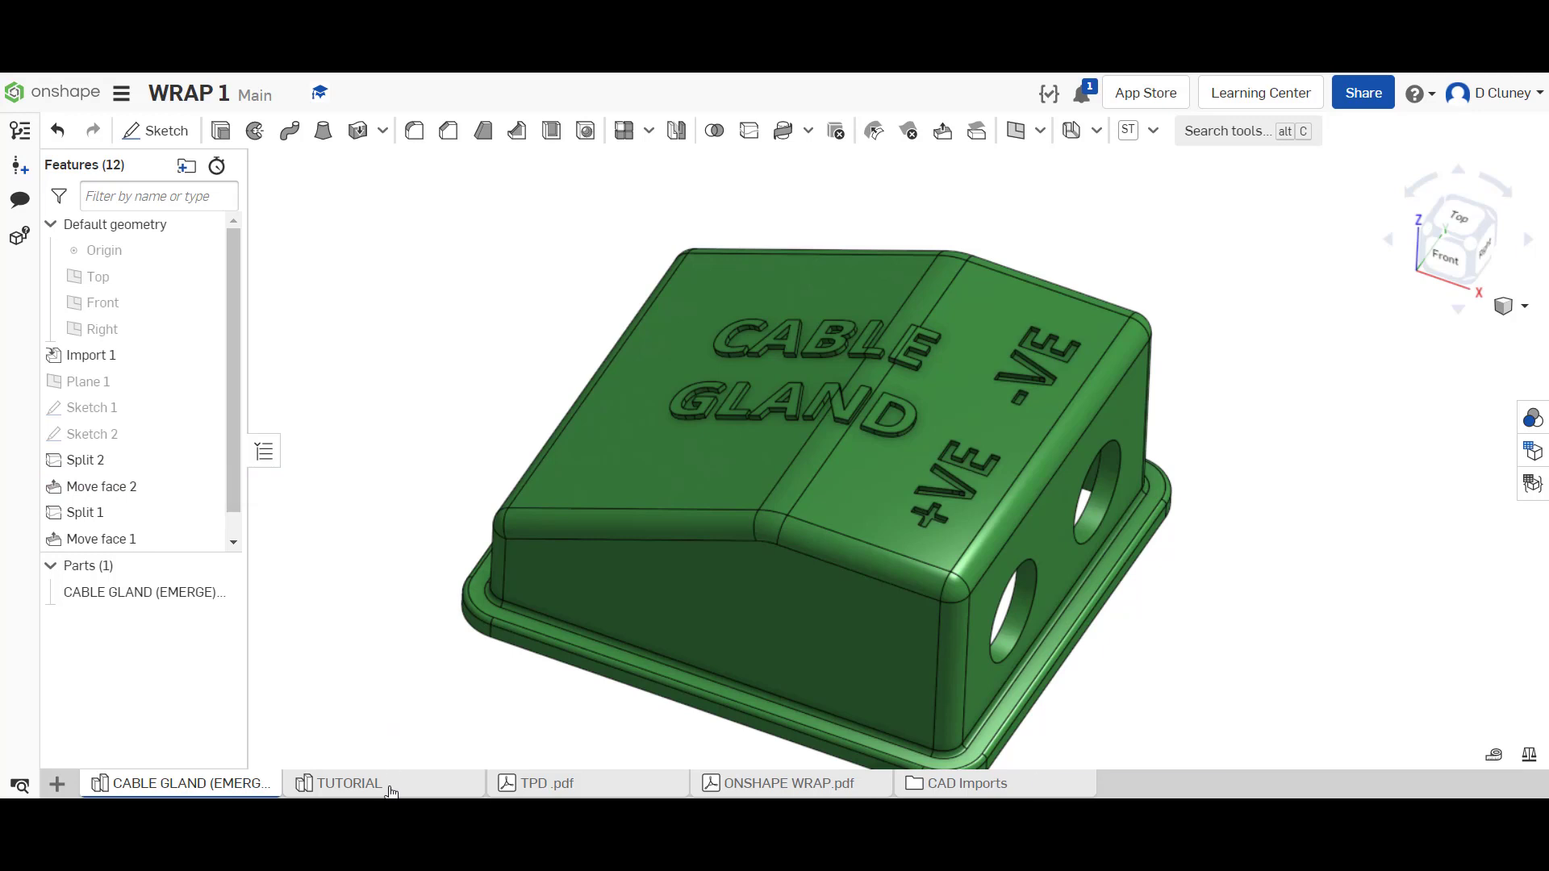
pyautogui.click(391, 787)
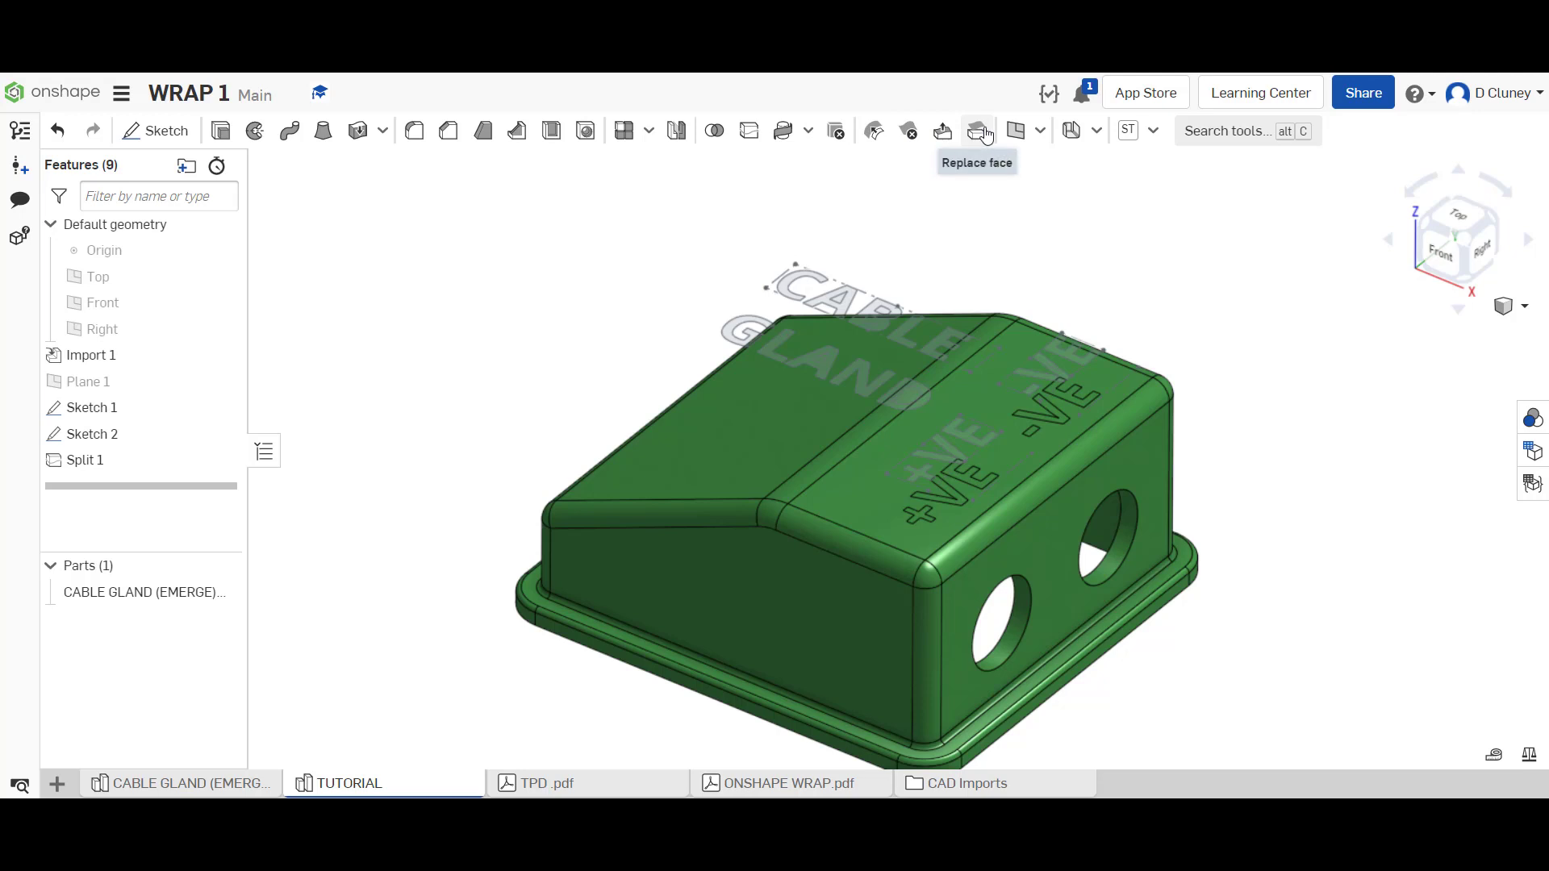
# - Start a Move face feature, hide Sketch 1, and select all six +VE and -VE letter faces
pyautogui.click(942, 134)
pyautogui.scroll(2, 1100, 436)
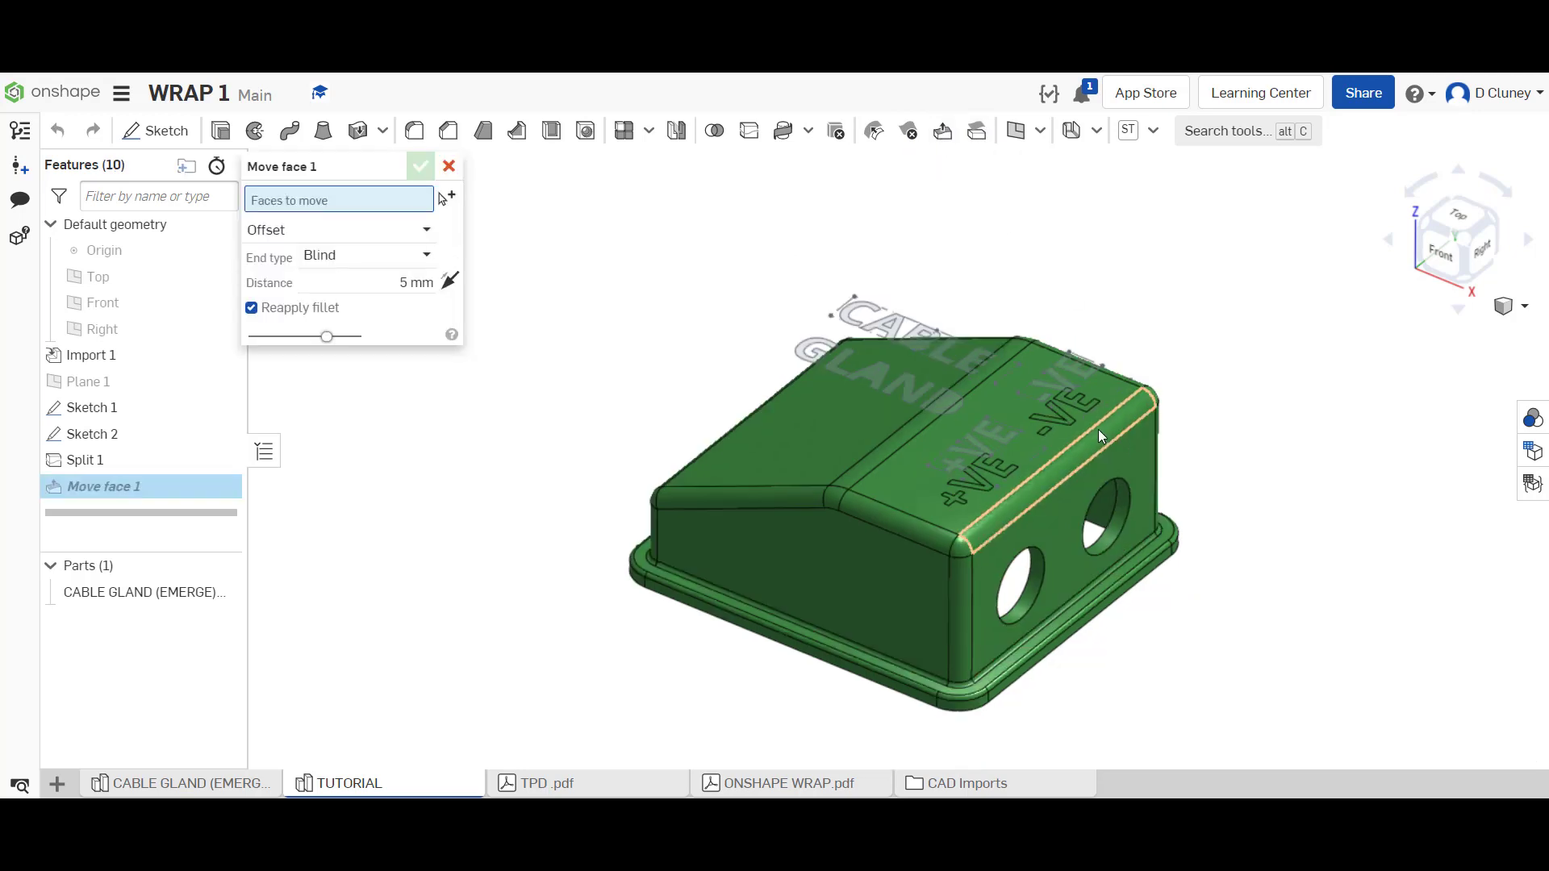
pyautogui.scroll(-5, 1091, 400)
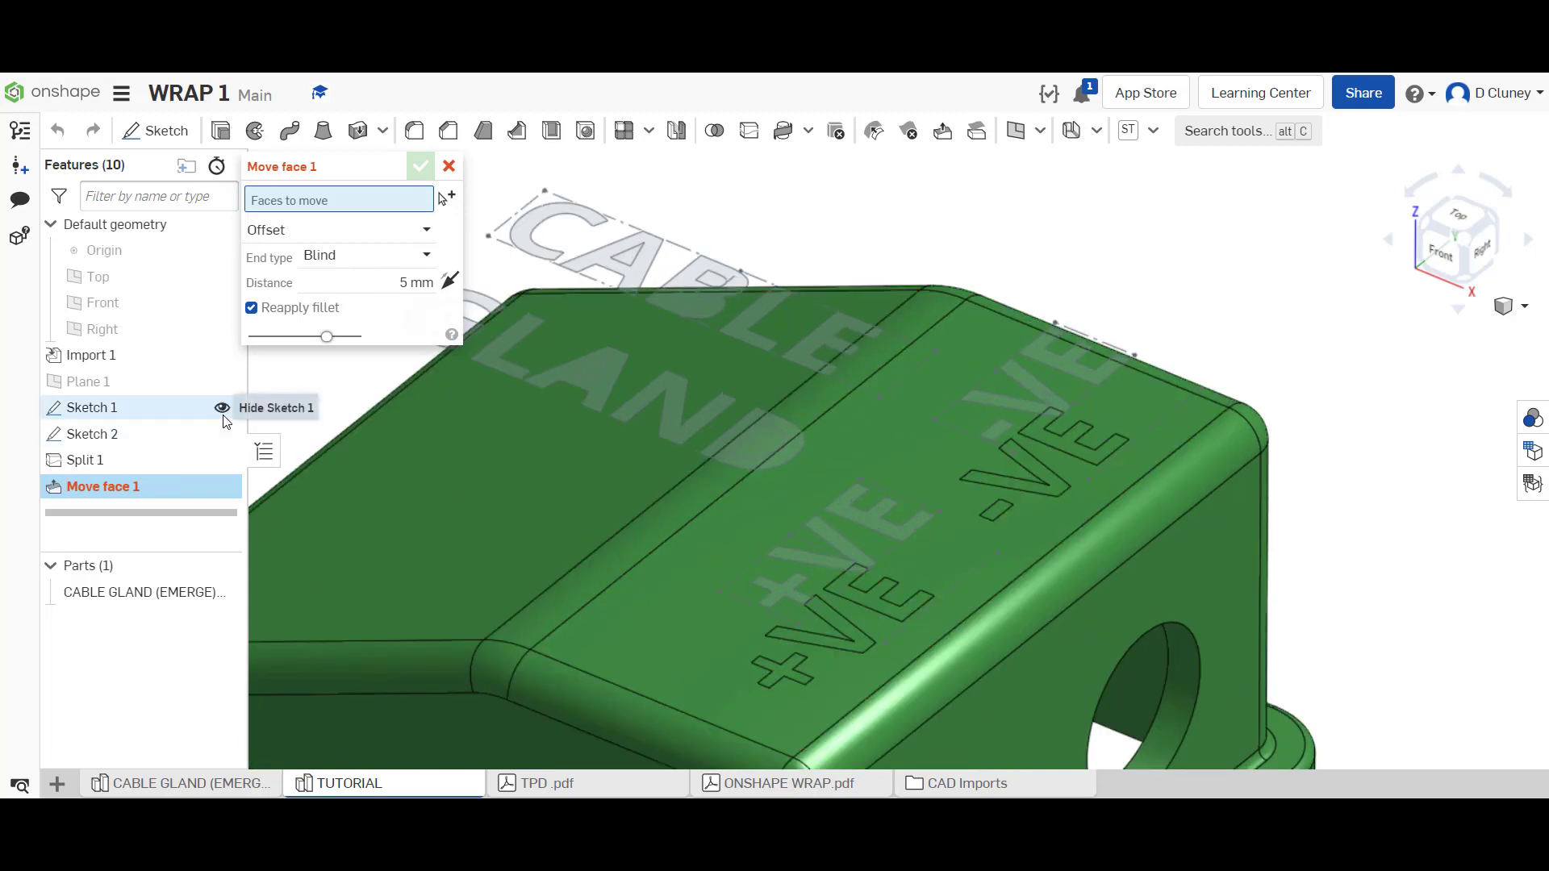
pyautogui.click(221, 408)
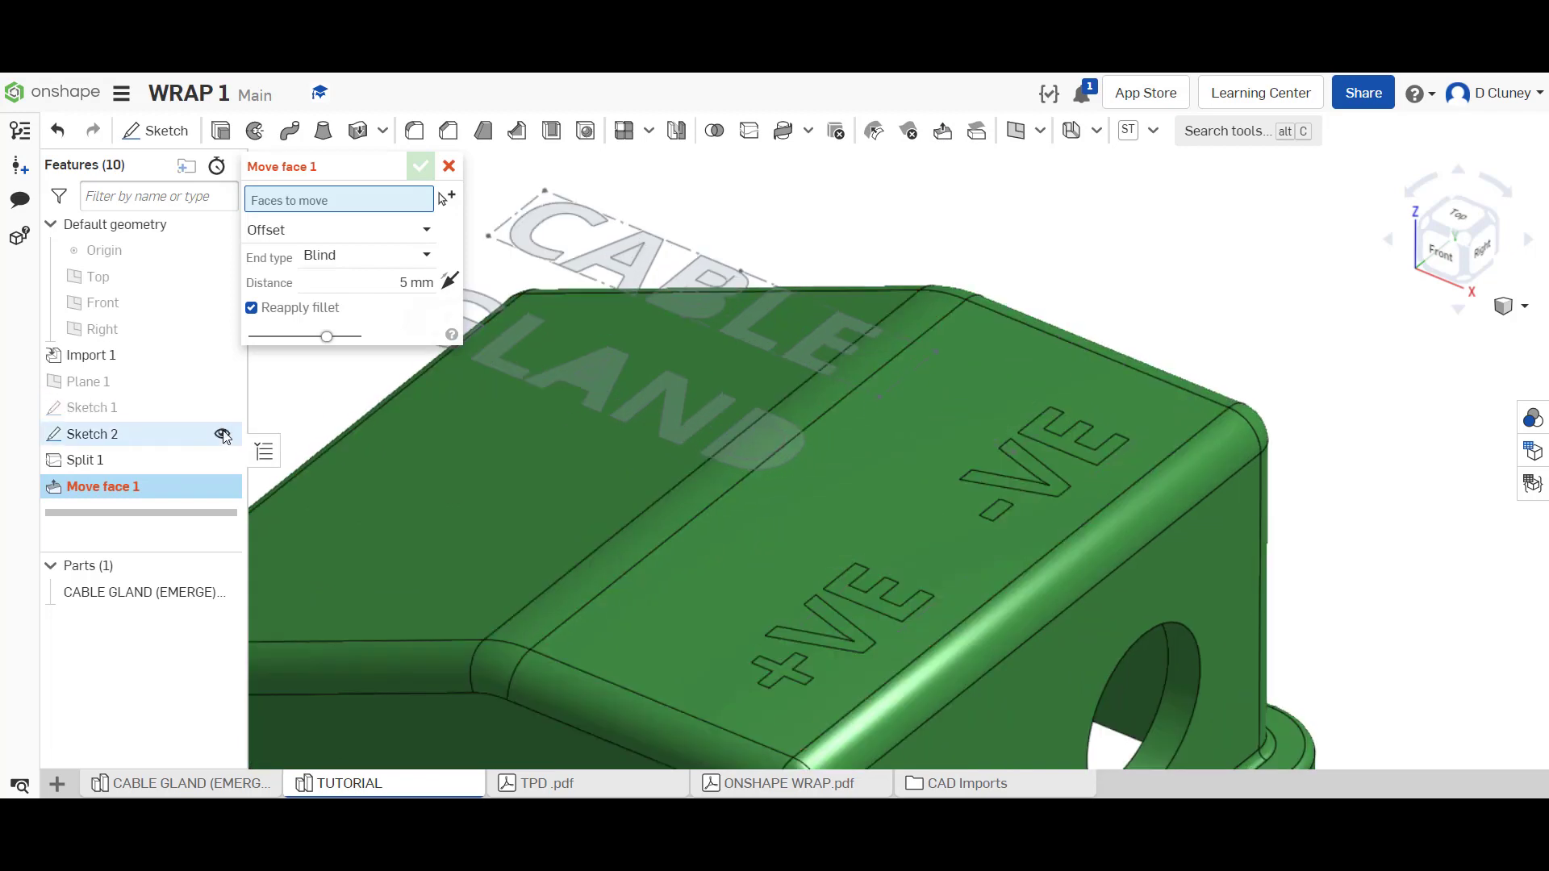
pyautogui.click(1088, 458)
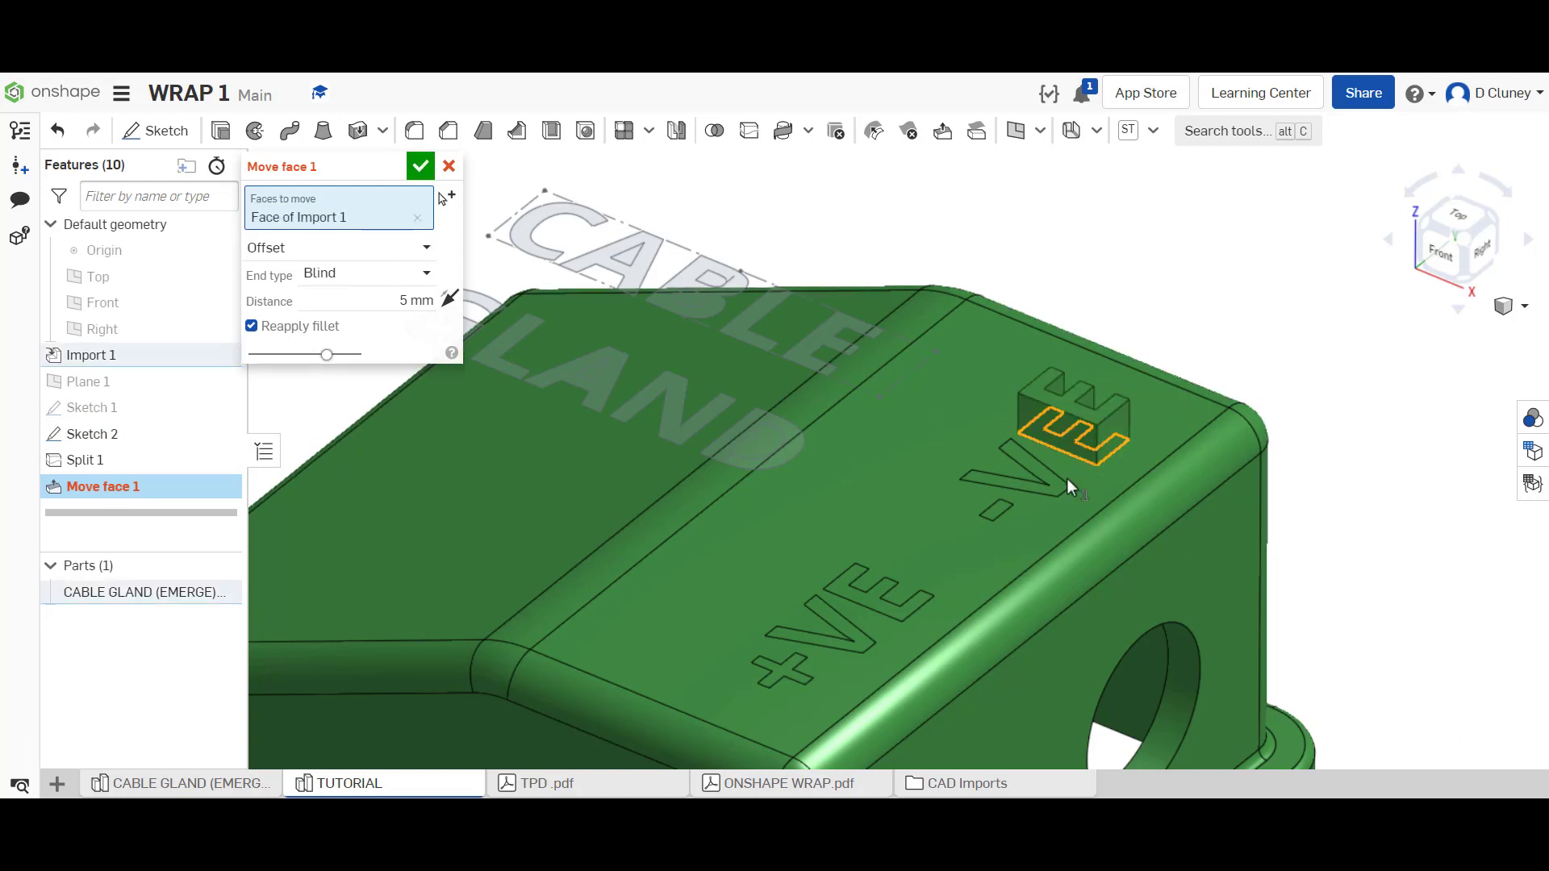
pyautogui.click(1059, 483)
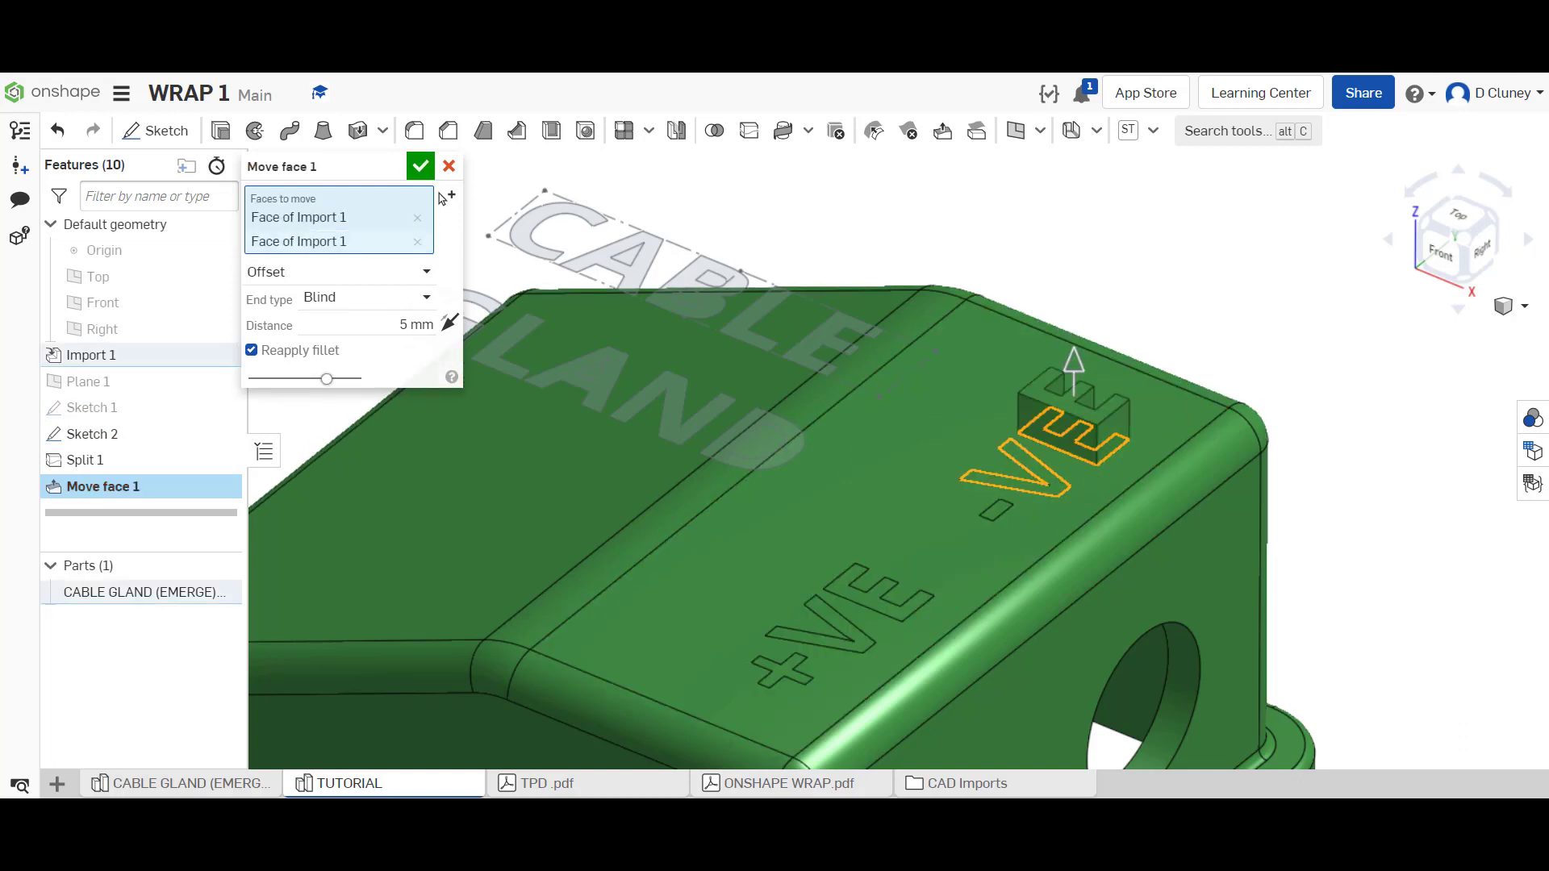
pyautogui.click(989, 517)
pyautogui.click(864, 589)
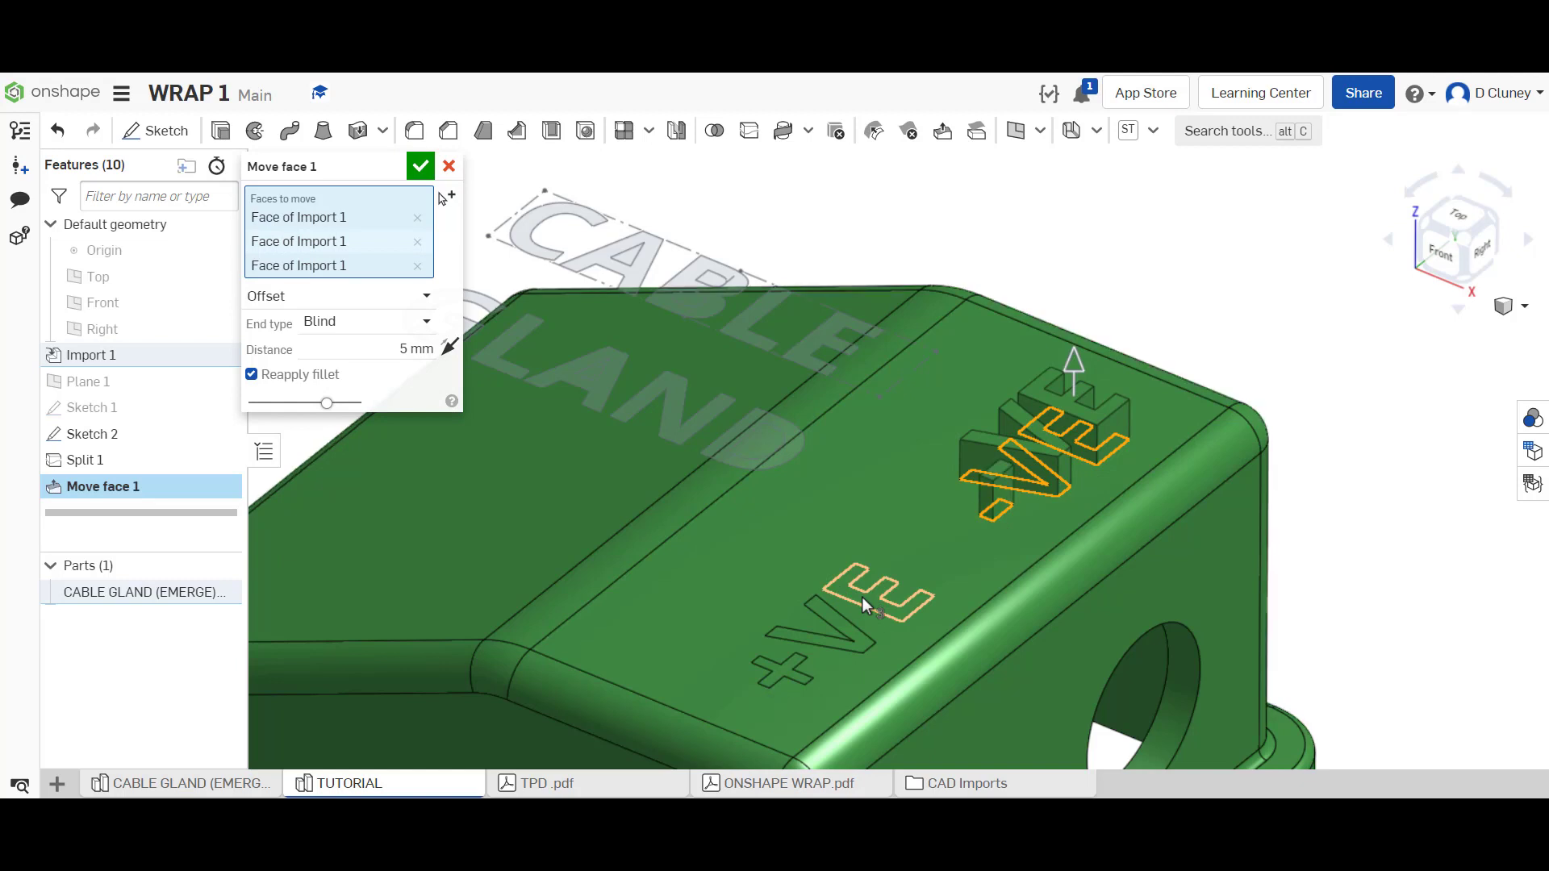
pyautogui.click(849, 646)
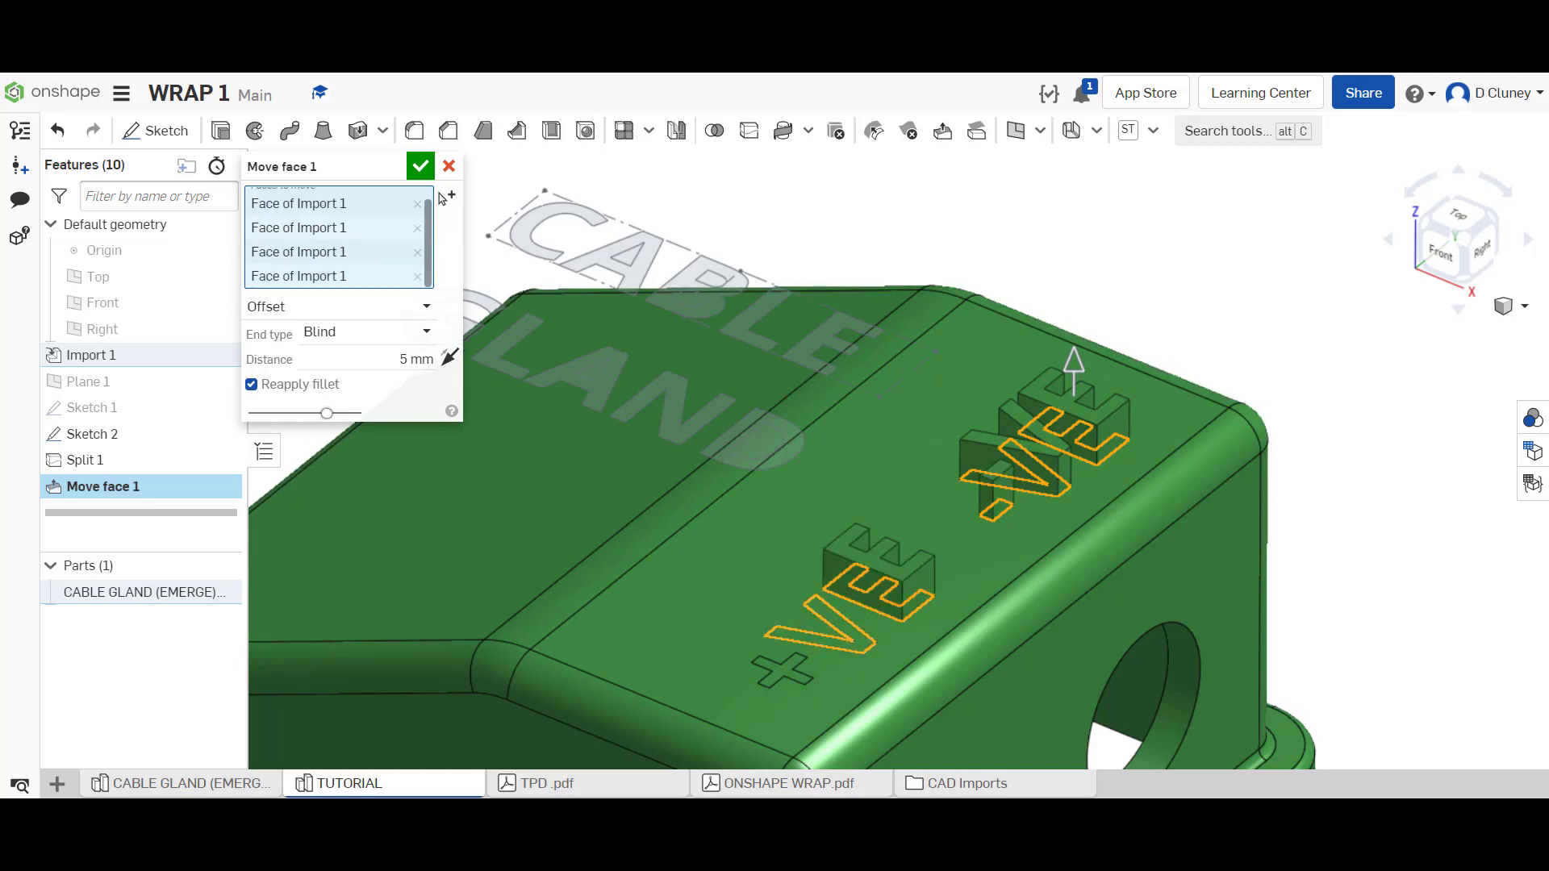
pyautogui.click(801, 670)
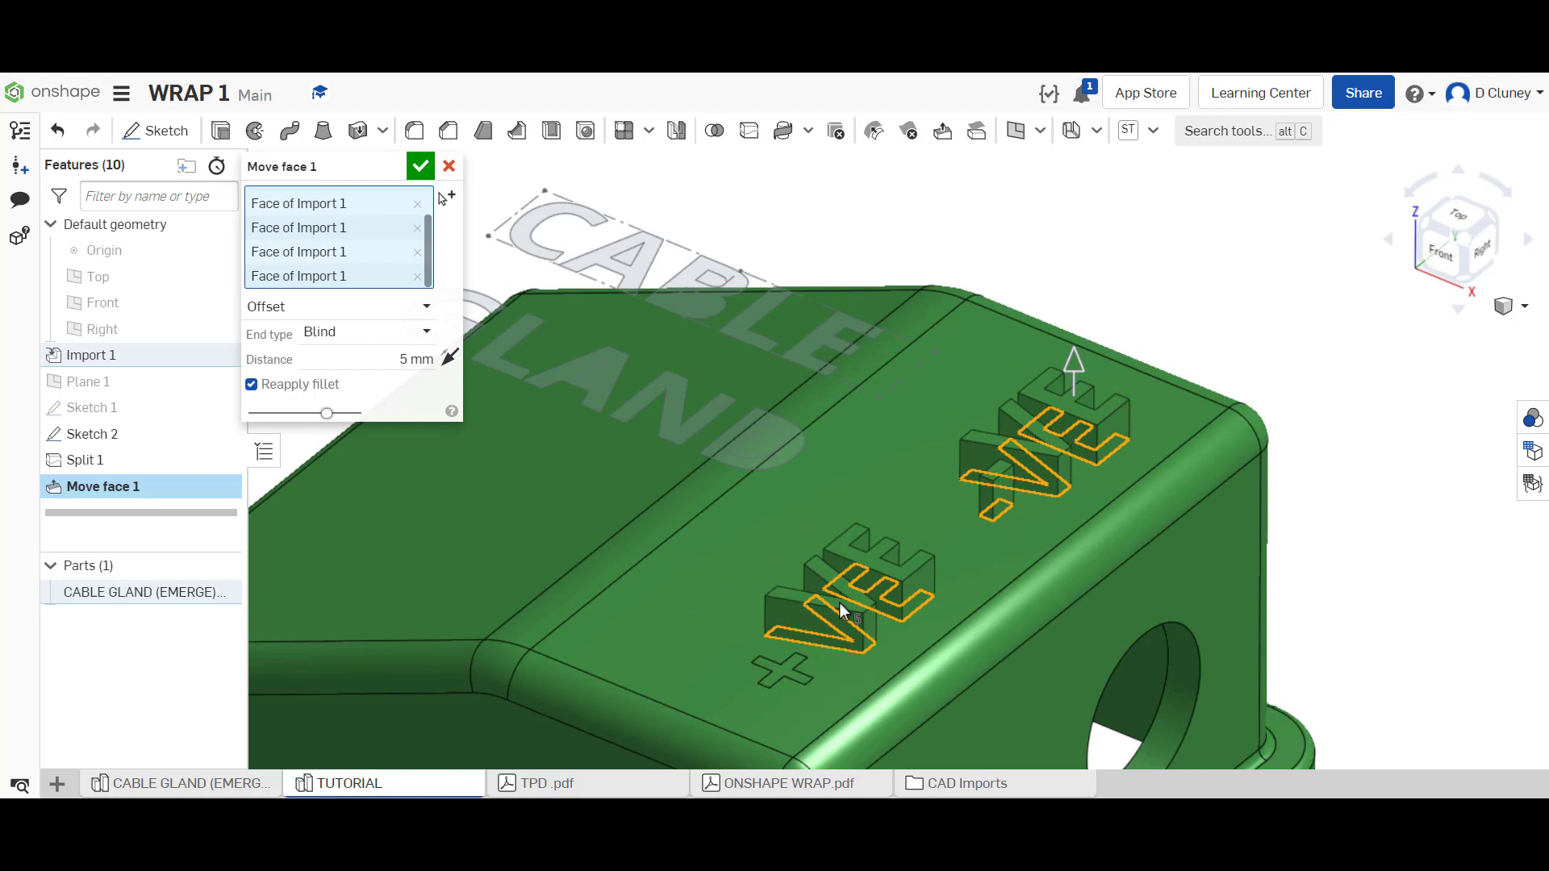
pyautogui.click(788, 669)
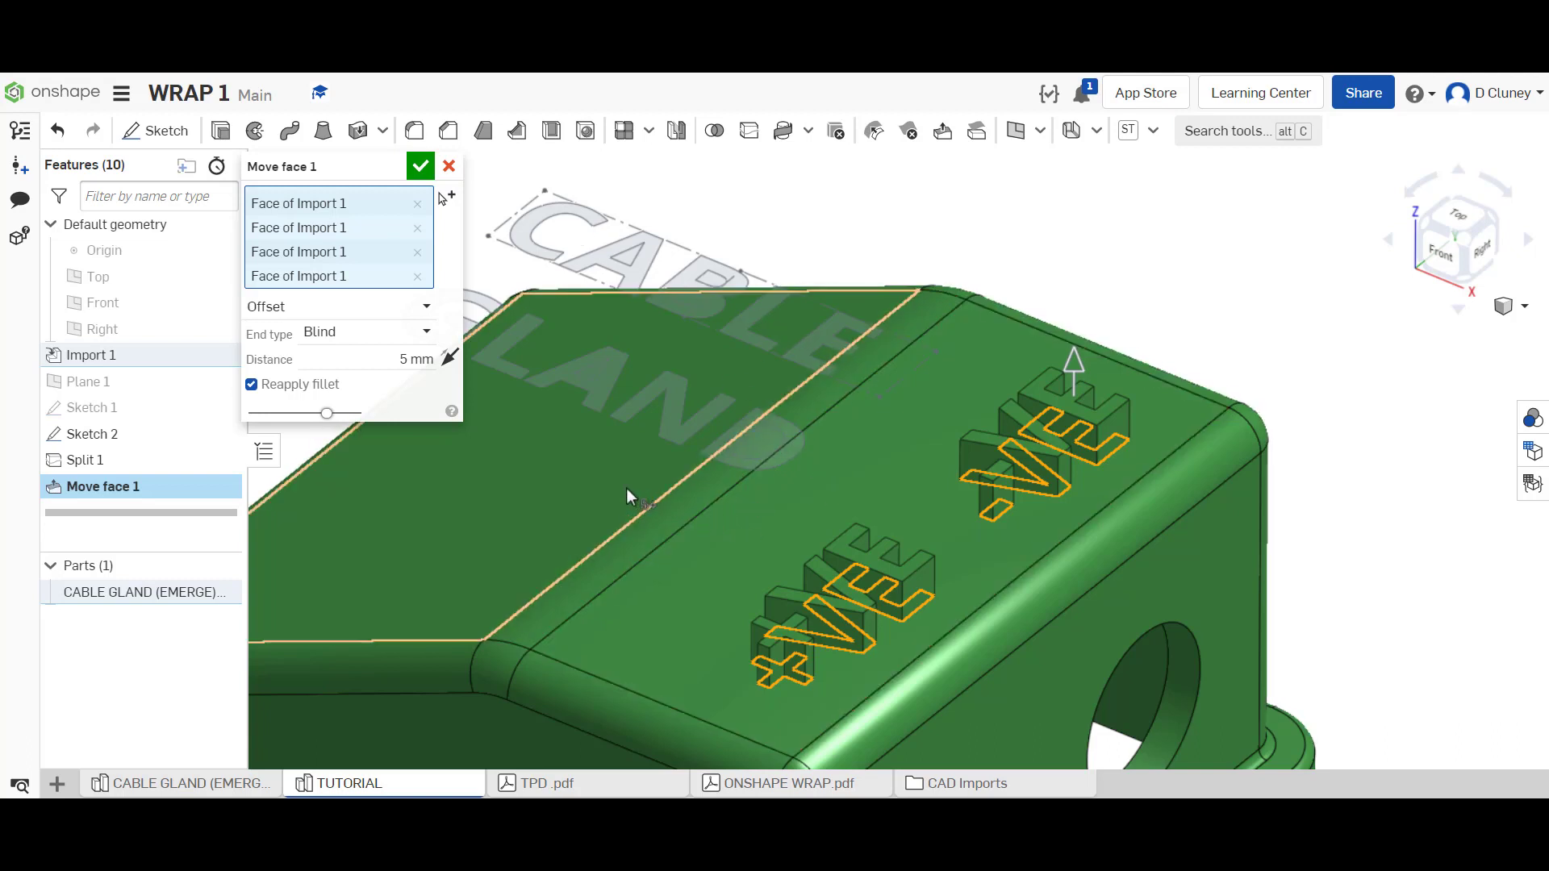
# - Flip the direction and set the distance to 1 mm, recessing the letters into the top
pyautogui.click(448, 360)
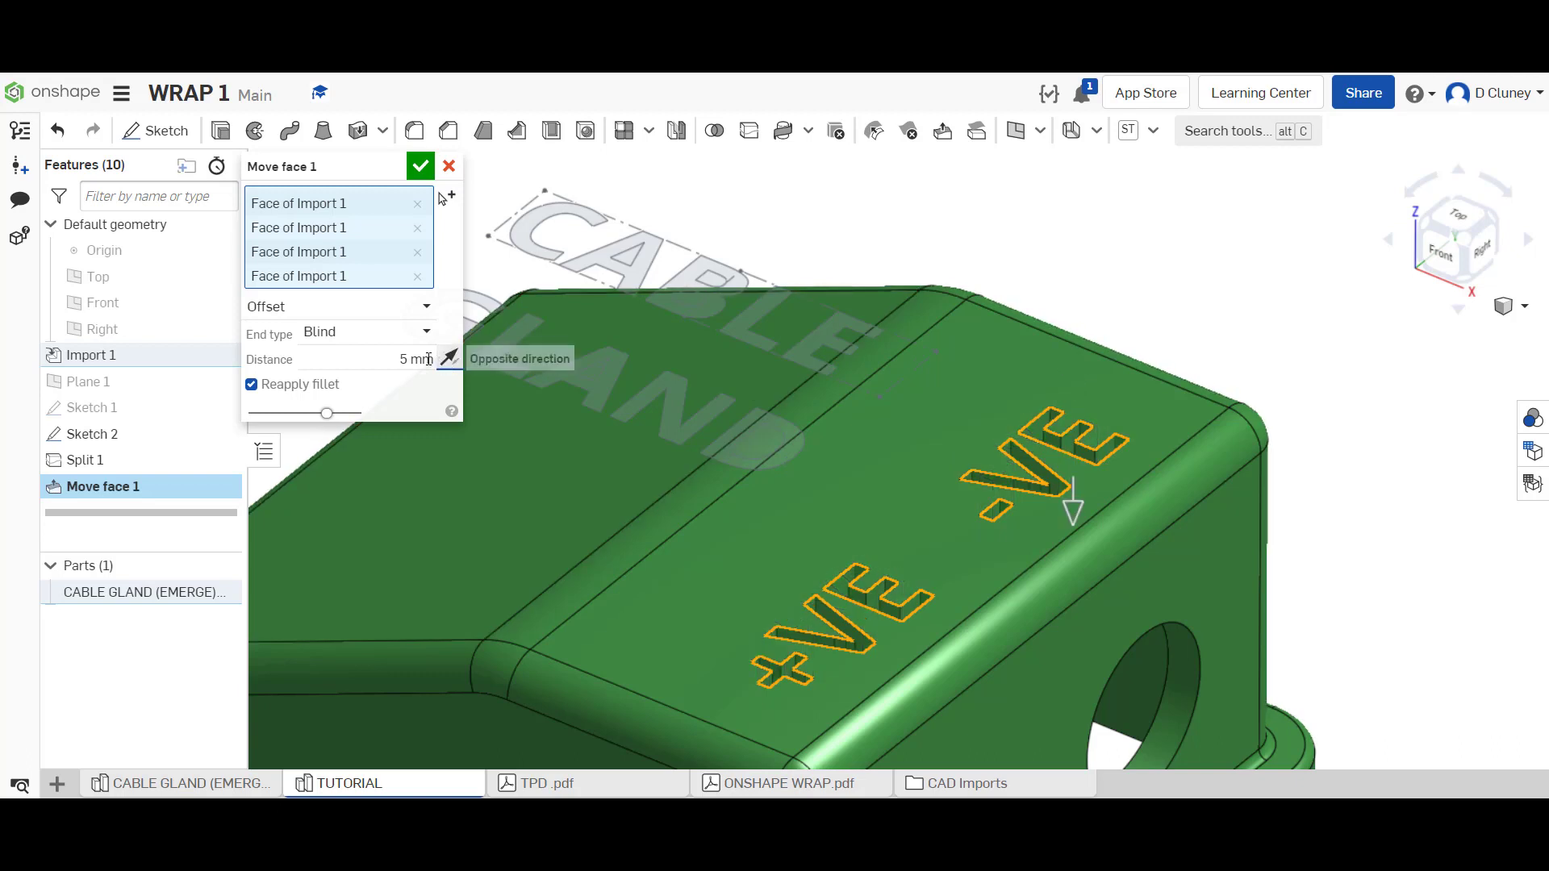
pyautogui.click(425, 360)
pyautogui.write('2')
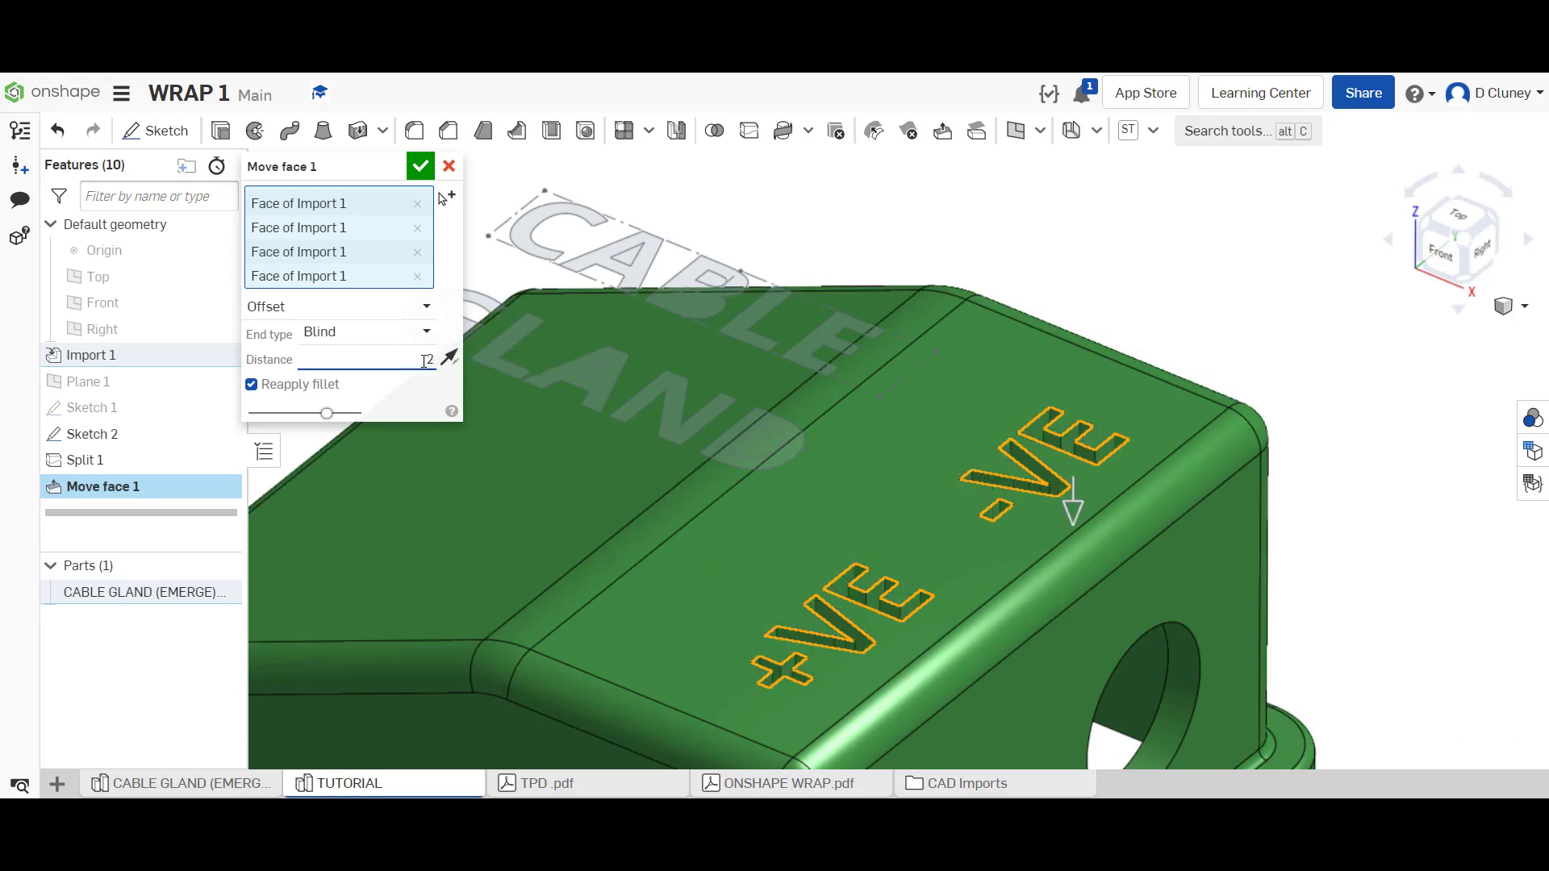
pyautogui.press('Return')
pyautogui.write('1')
pyautogui.press('Return')
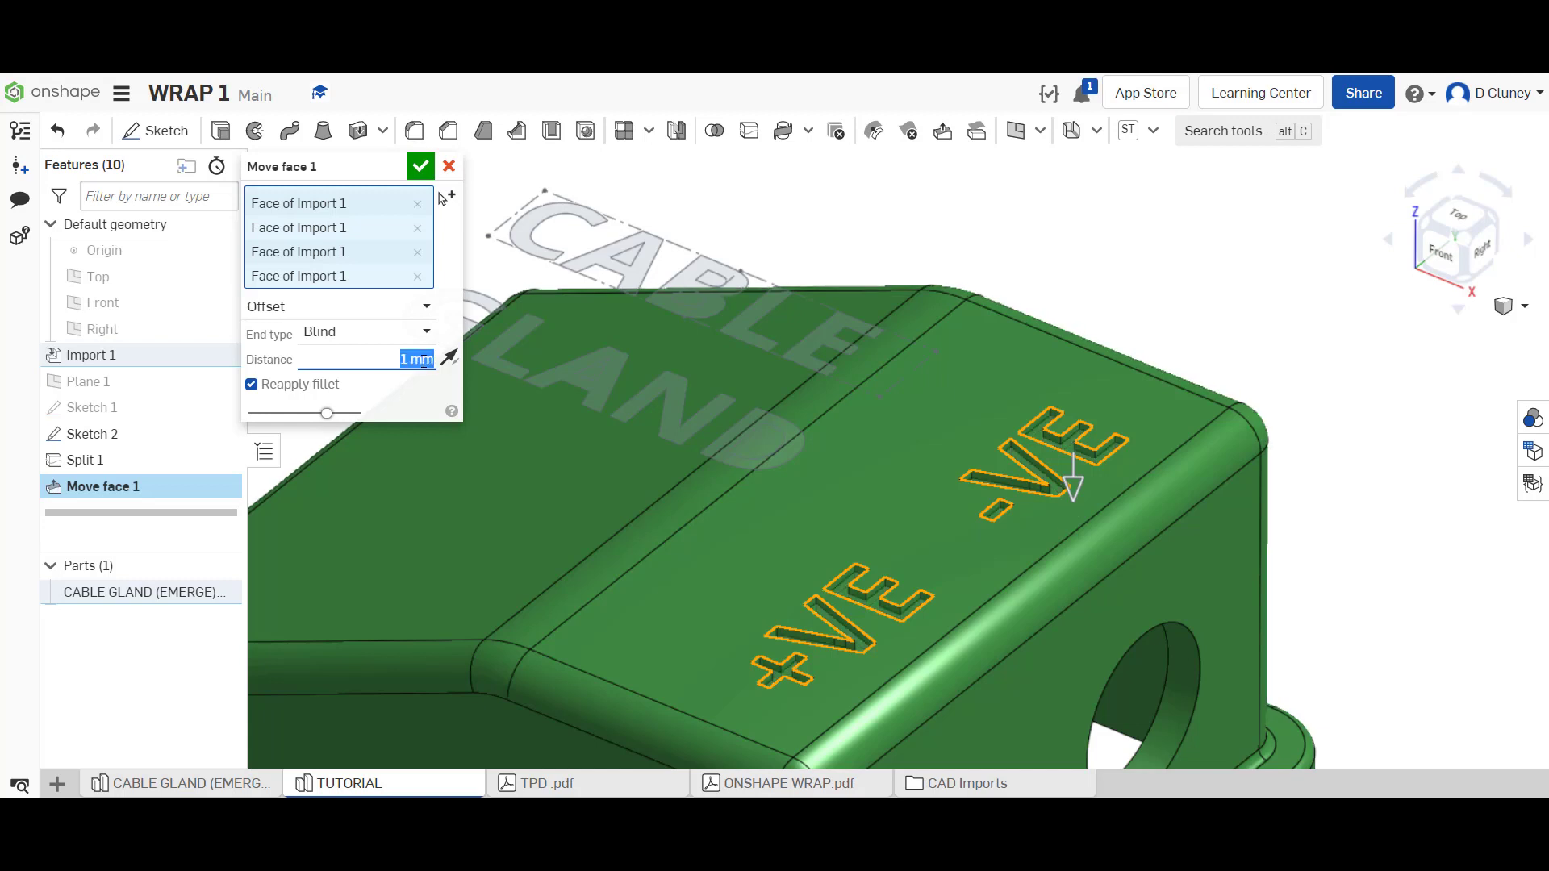
pyautogui.click(420, 166)
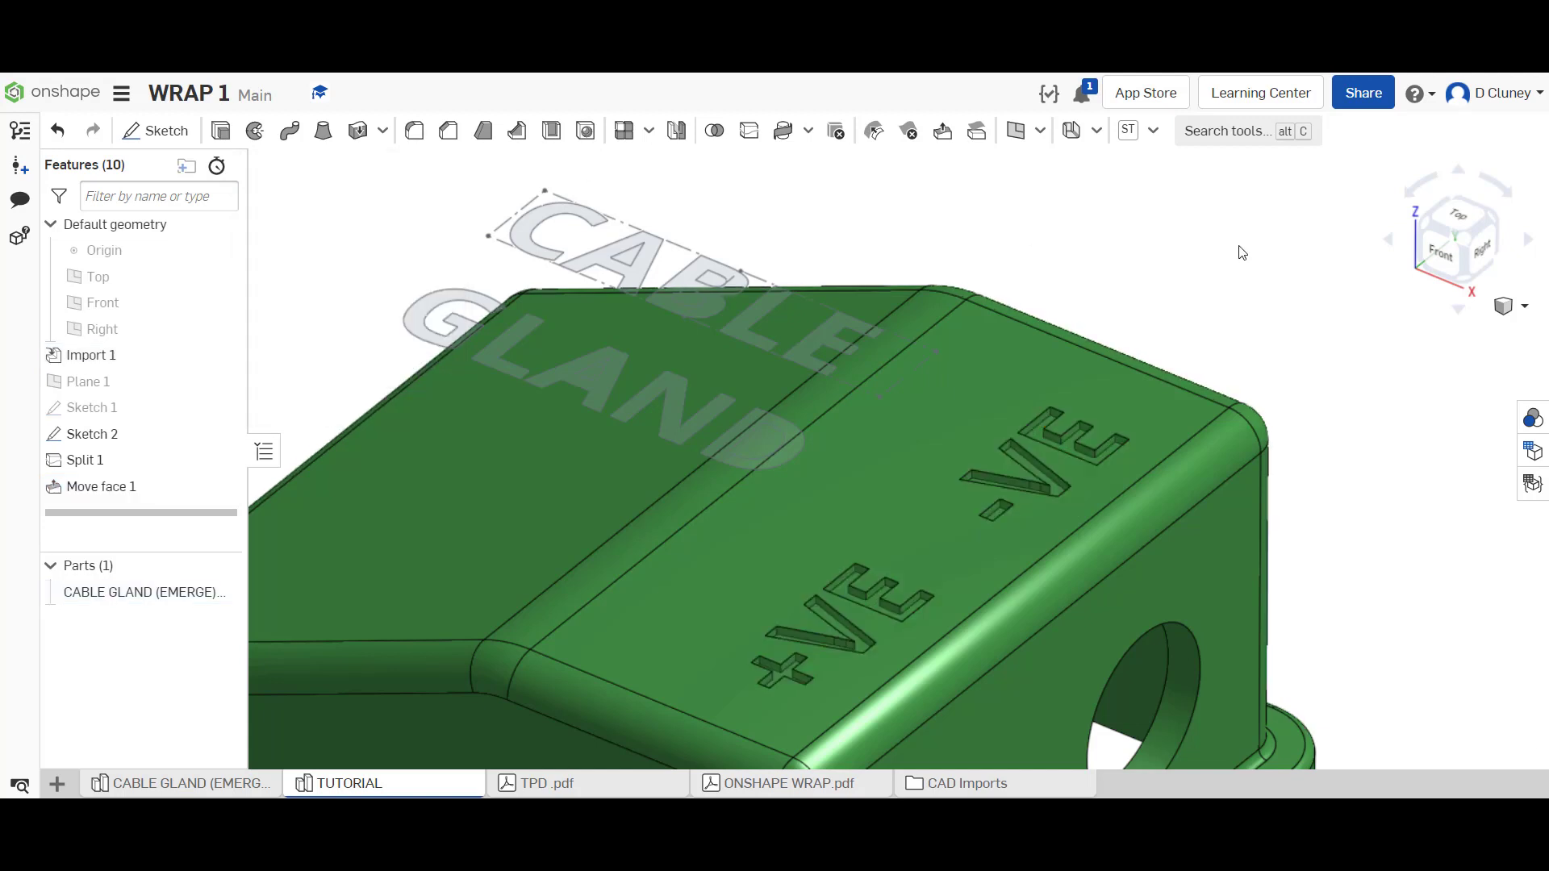
pyautogui.moveTo(1227, 259); pyautogui.dragTo(1077, 265, button='right')
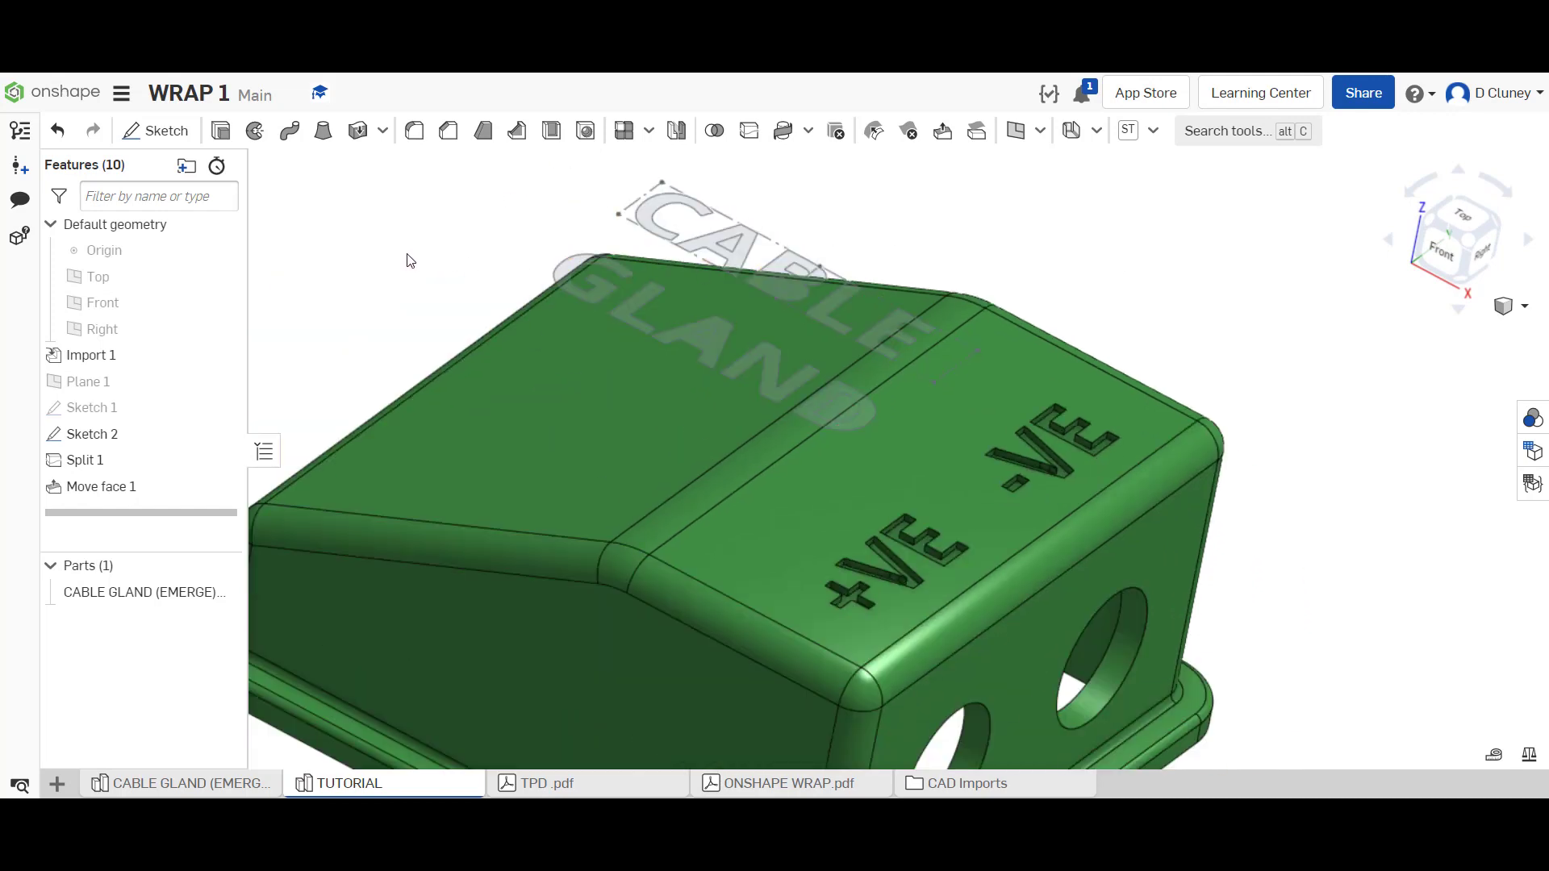
pyautogui.click(220, 130)
pyautogui.click(747, 245)
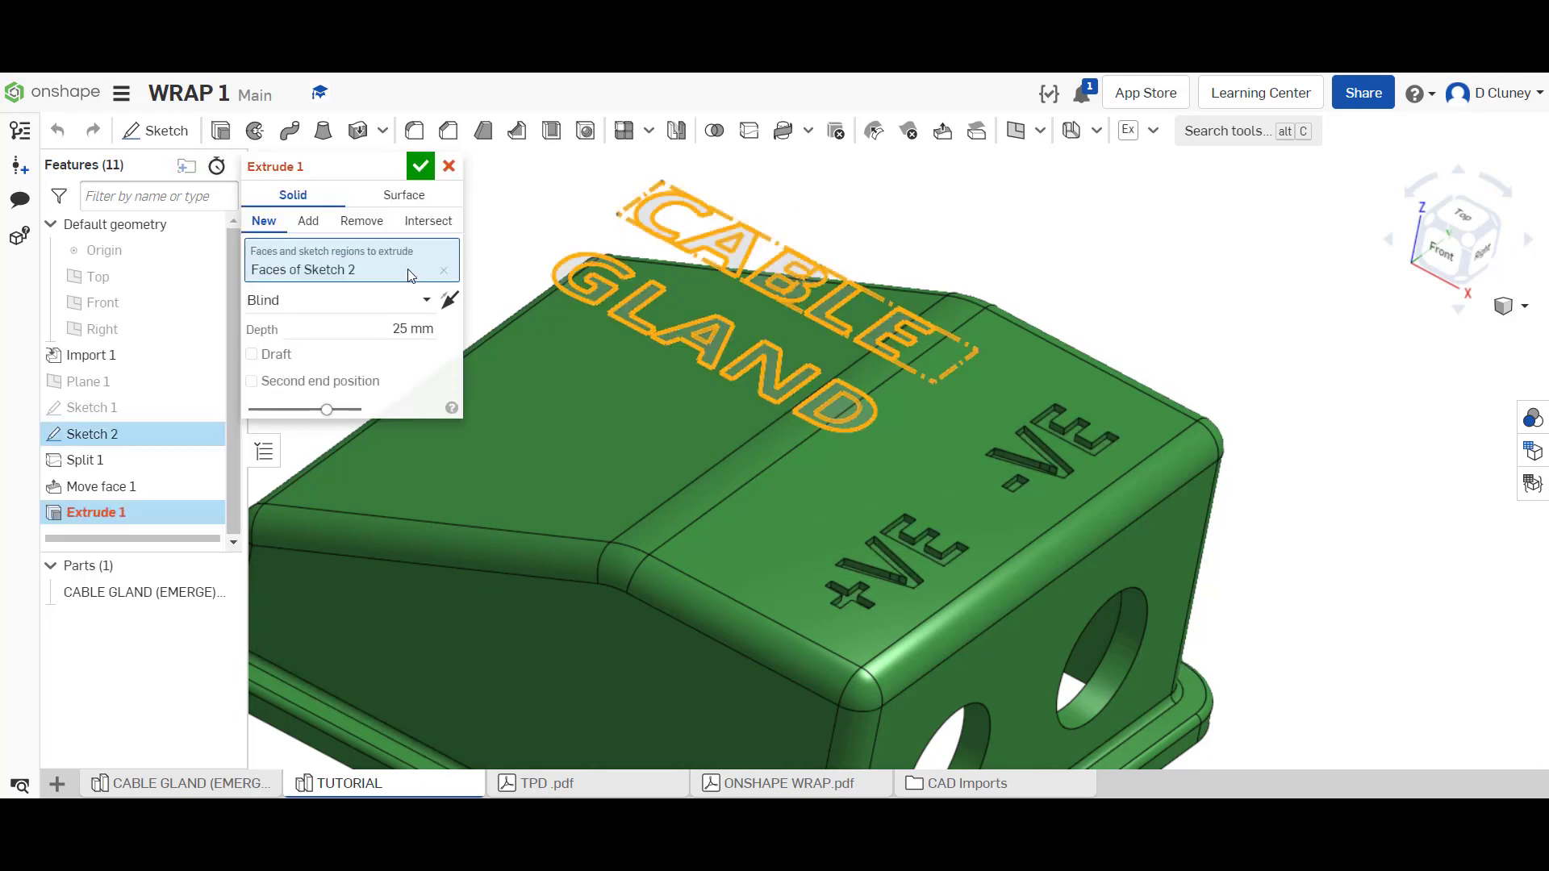
pyautogui.click(391, 303)
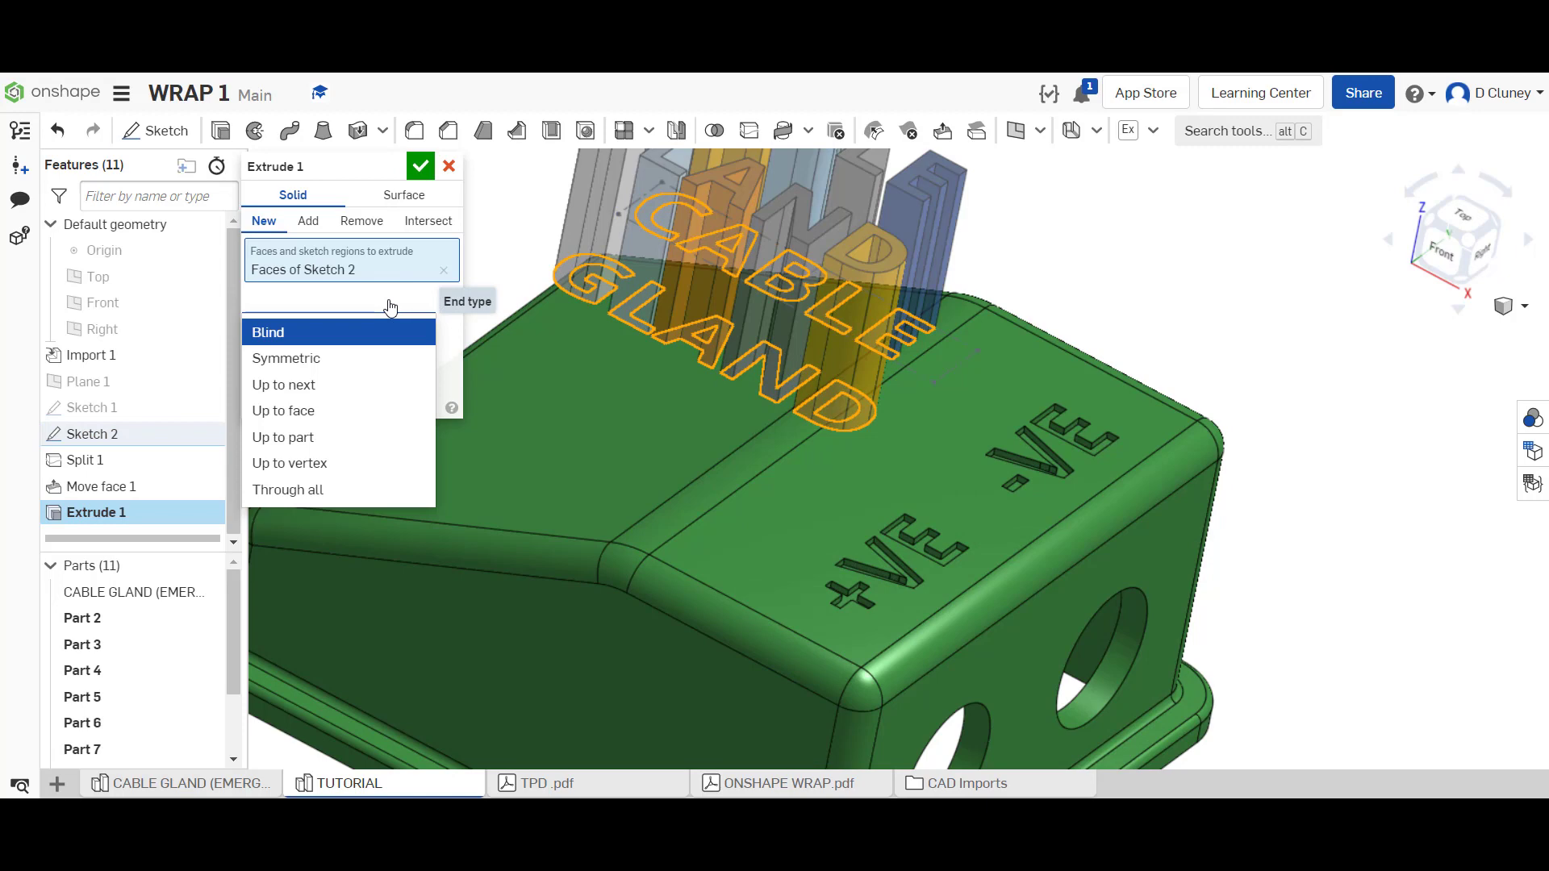
pyautogui.click(347, 385)
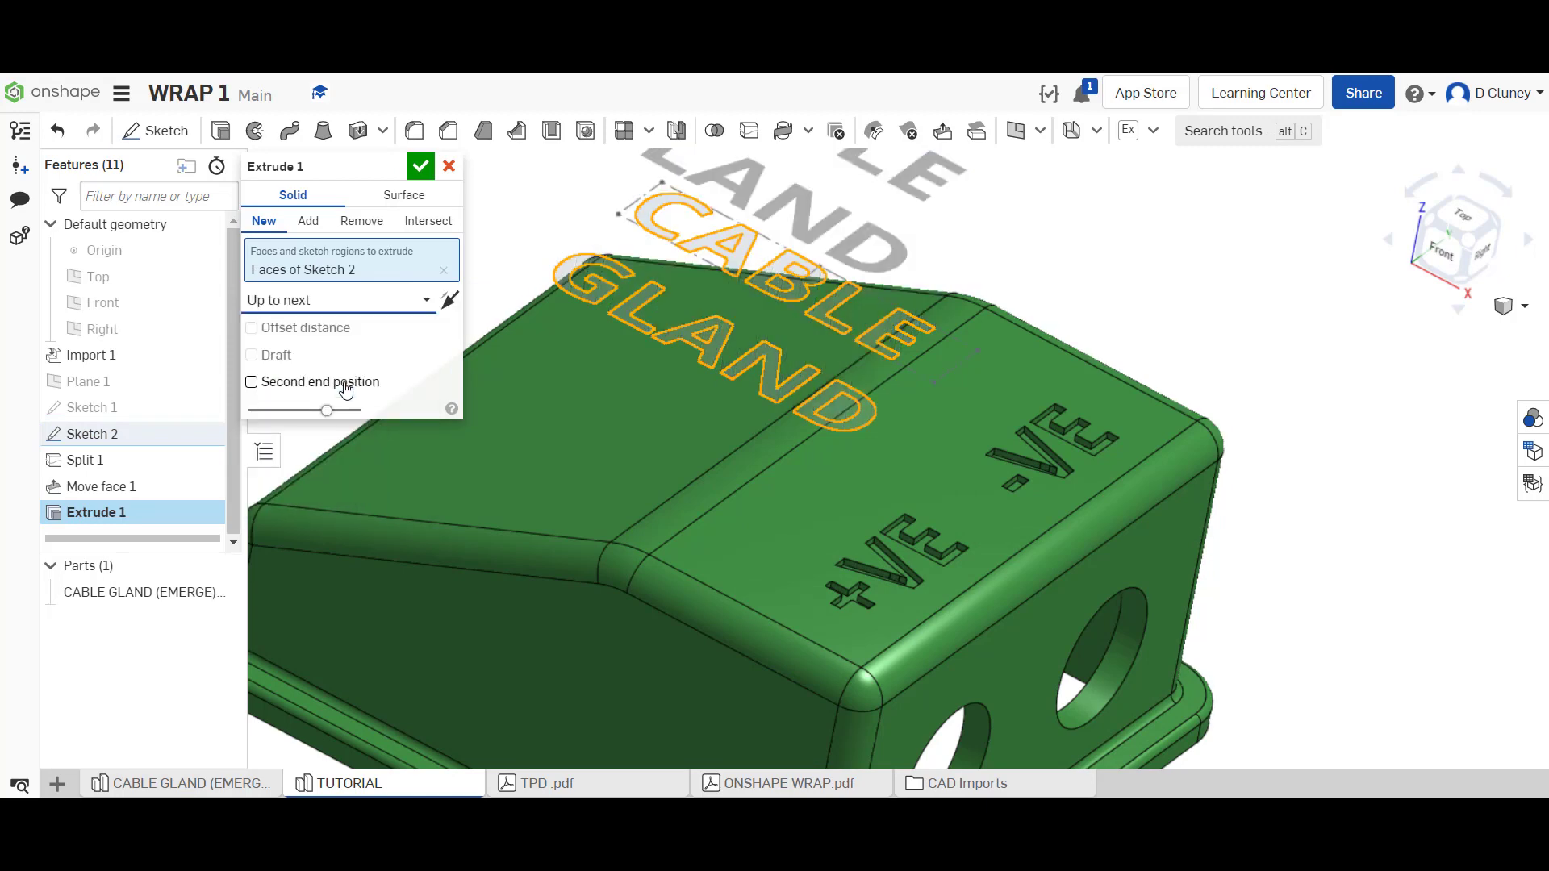
pyautogui.click(448, 302)
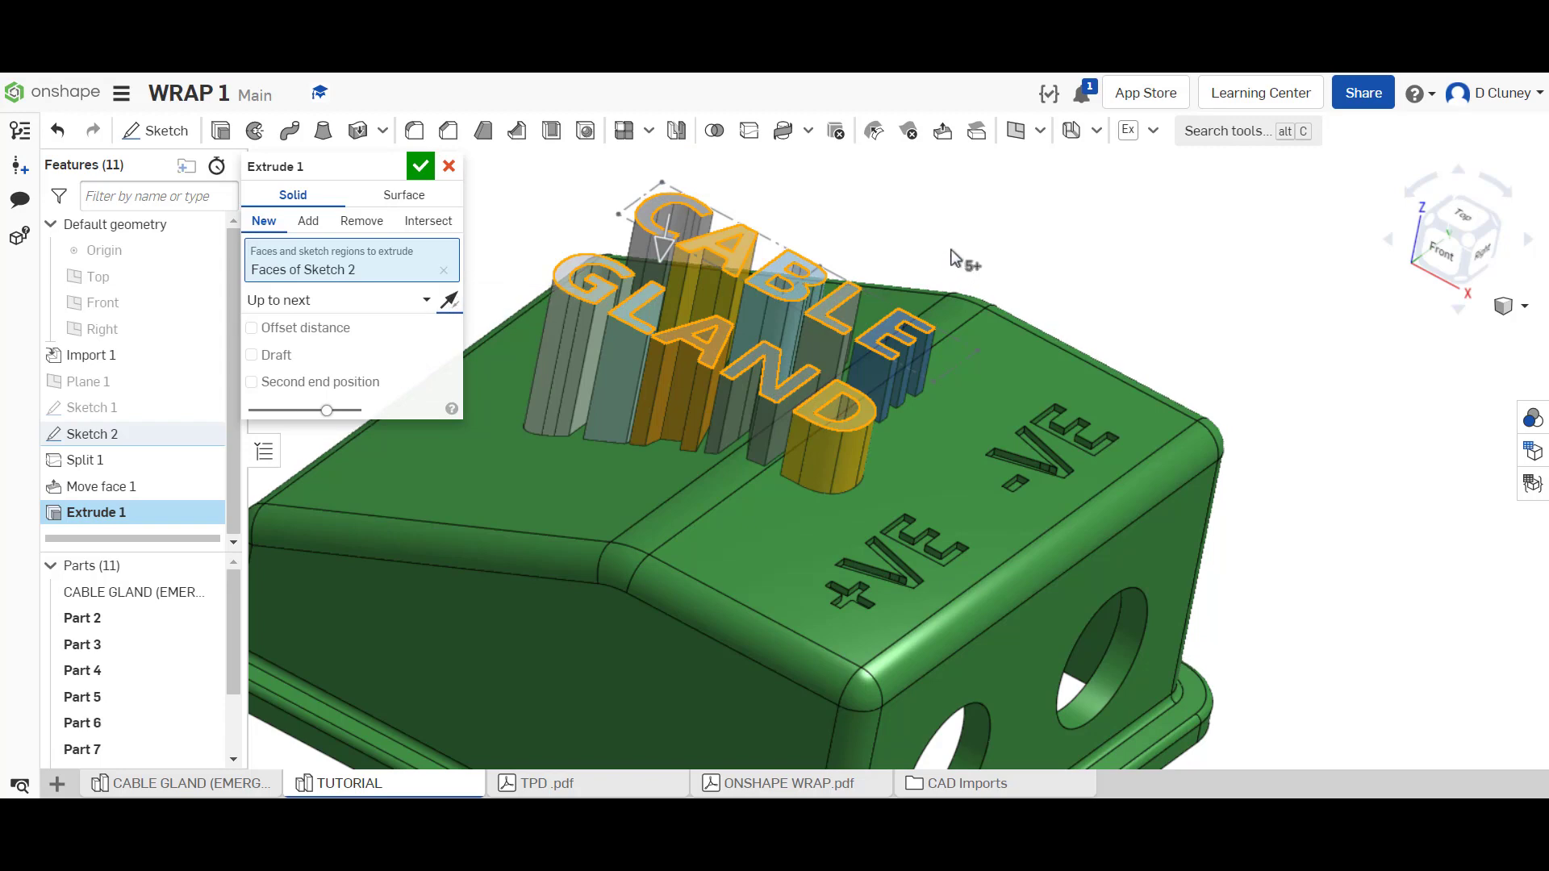
pyautogui.moveTo(1159, 336); pyautogui.dragTo(546, 301, button='right')
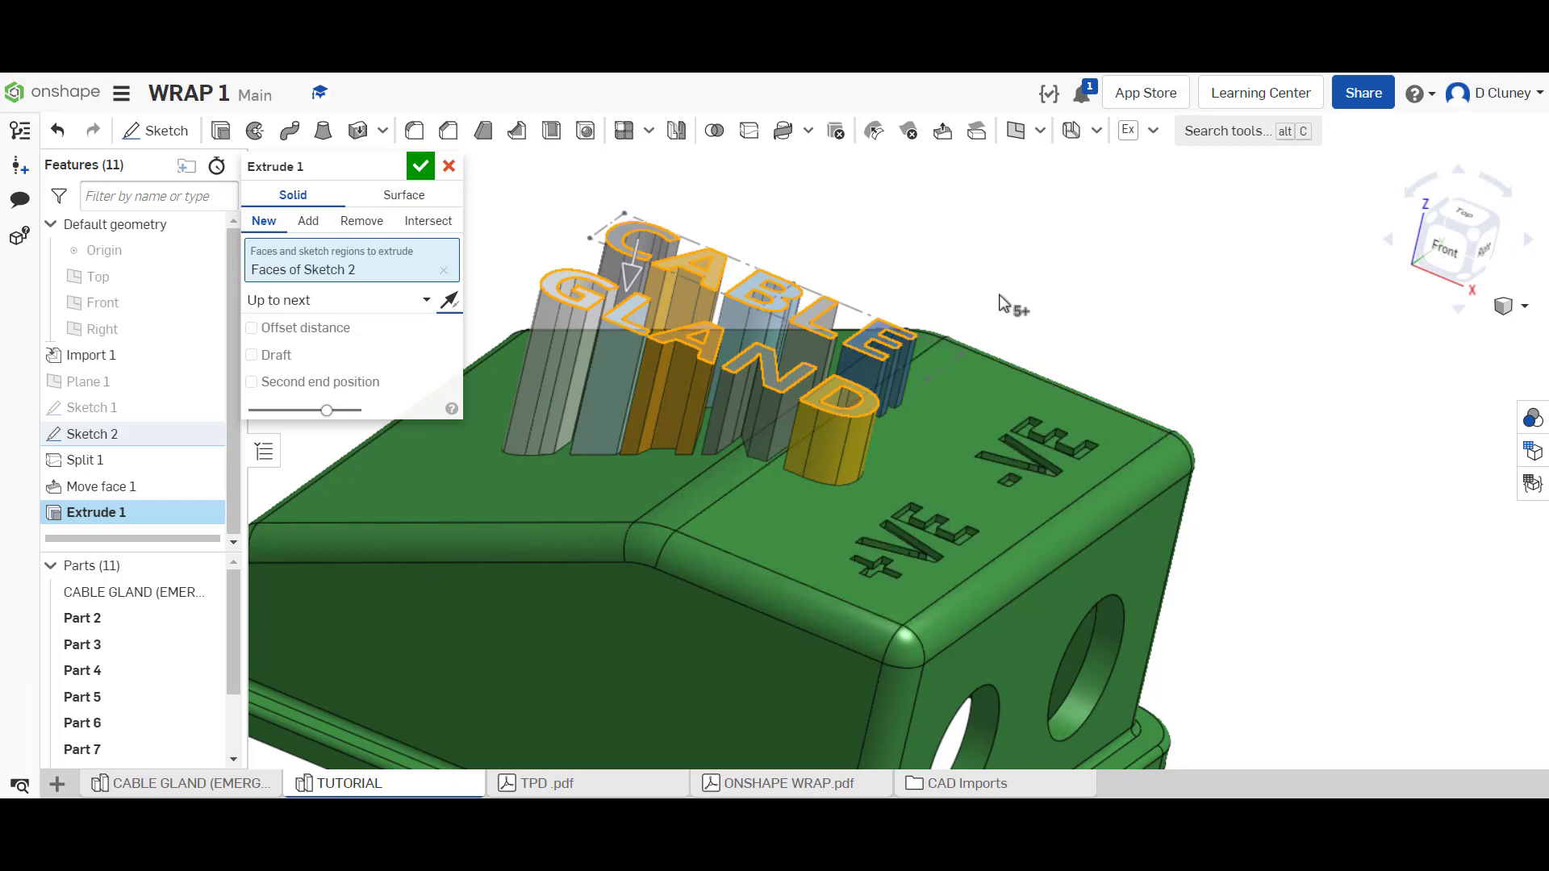
pyautogui.click(449, 168)
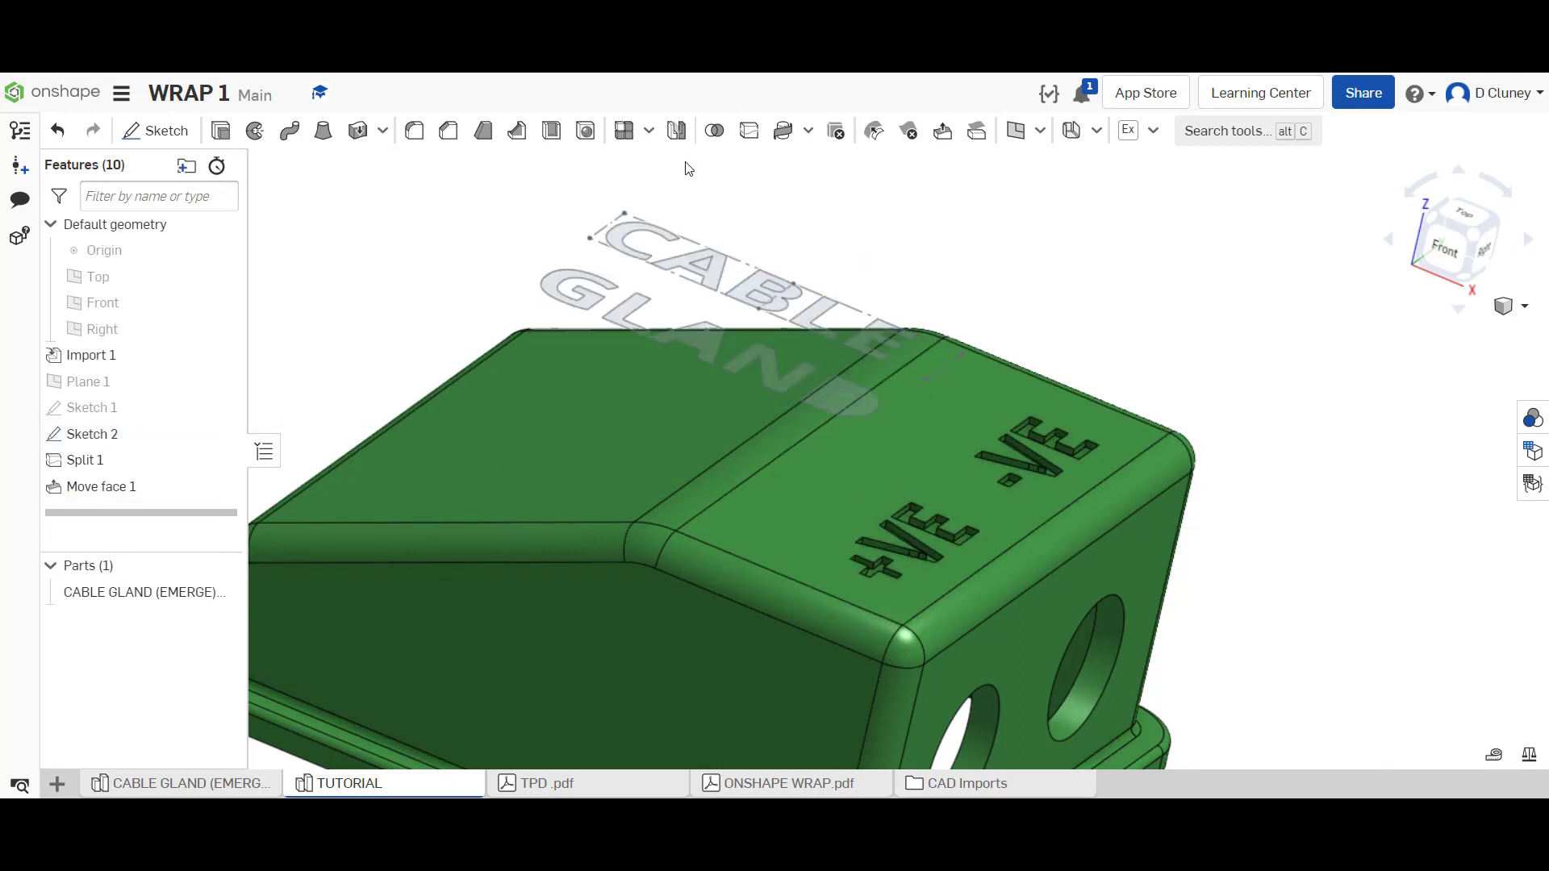
# - Create Split 2, splitting the three angled top faces with Sketch 2's CABLE GLAND outlines
pyautogui.click(749, 134)
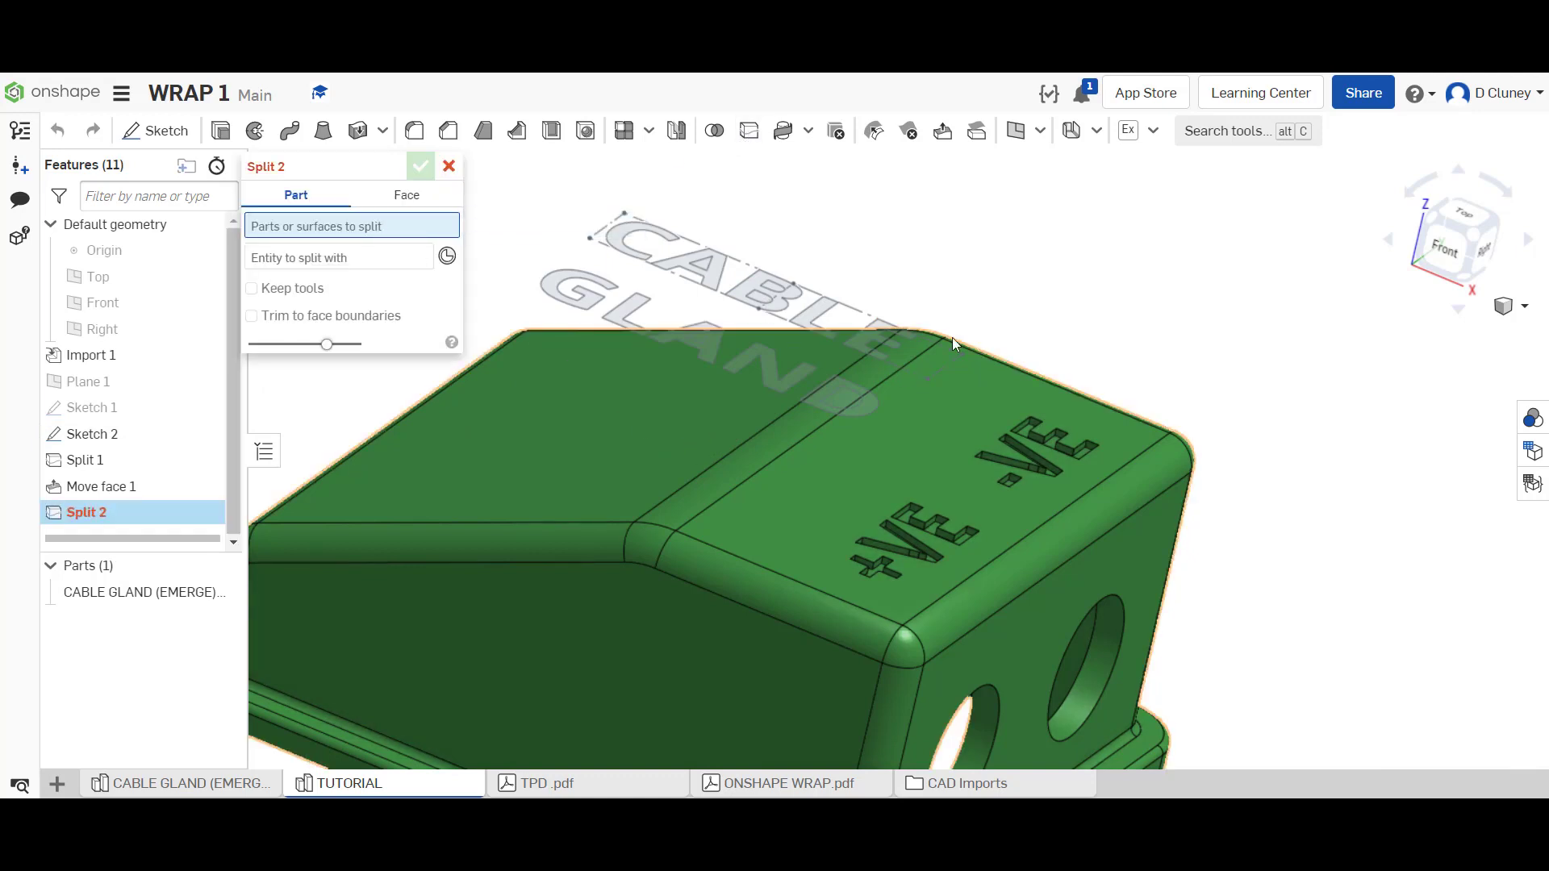
pyautogui.press('Down')
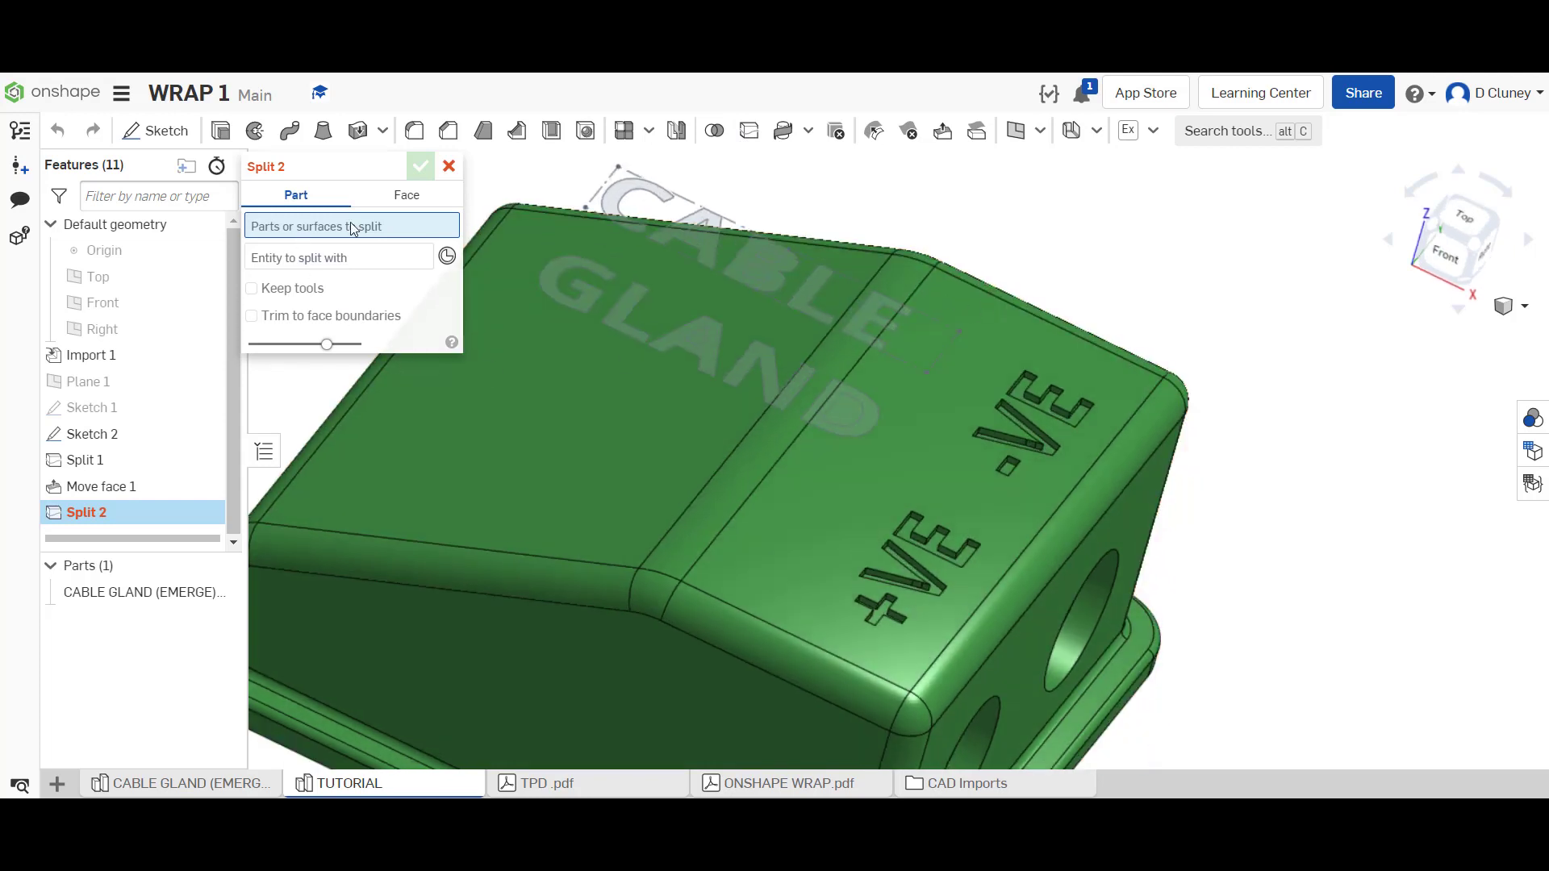
pyautogui.click(412, 197)
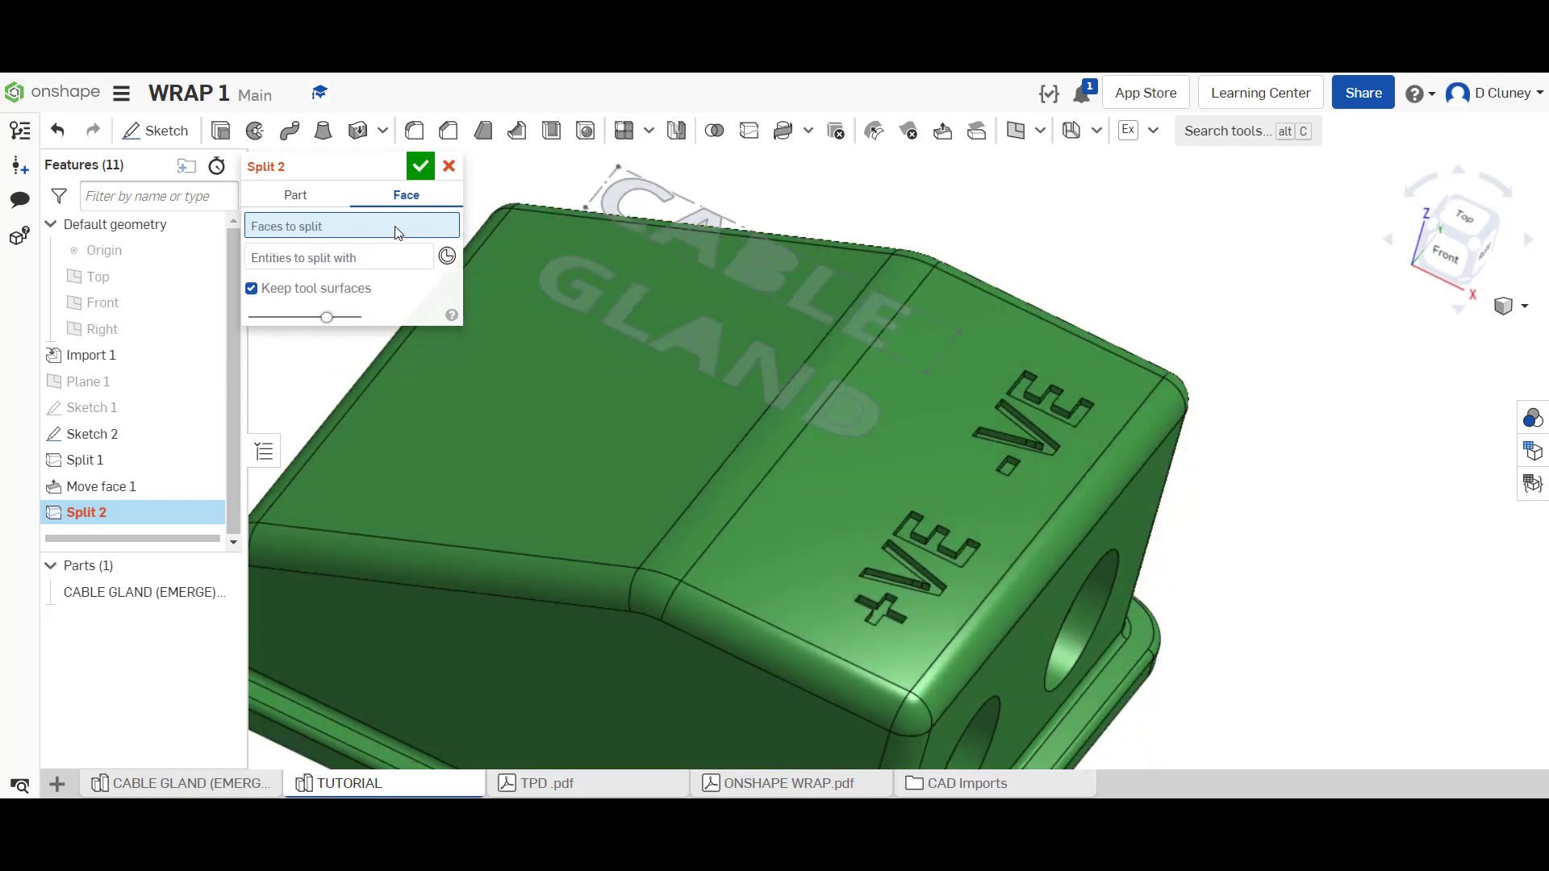
pyautogui.click(621, 440)
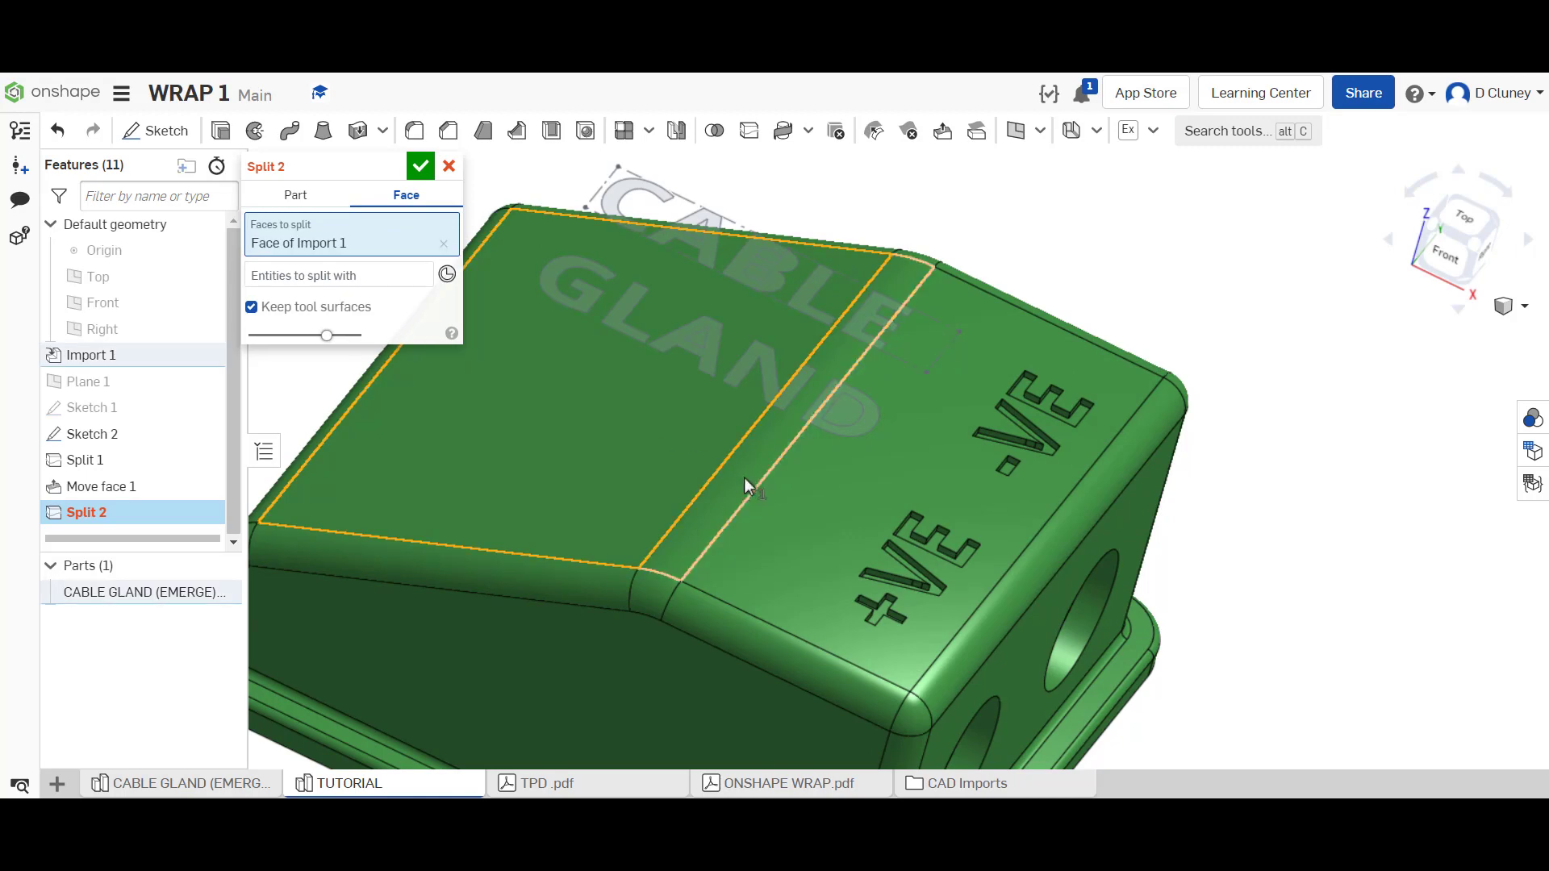
pyautogui.click(799, 491)
pyautogui.click(806, 502)
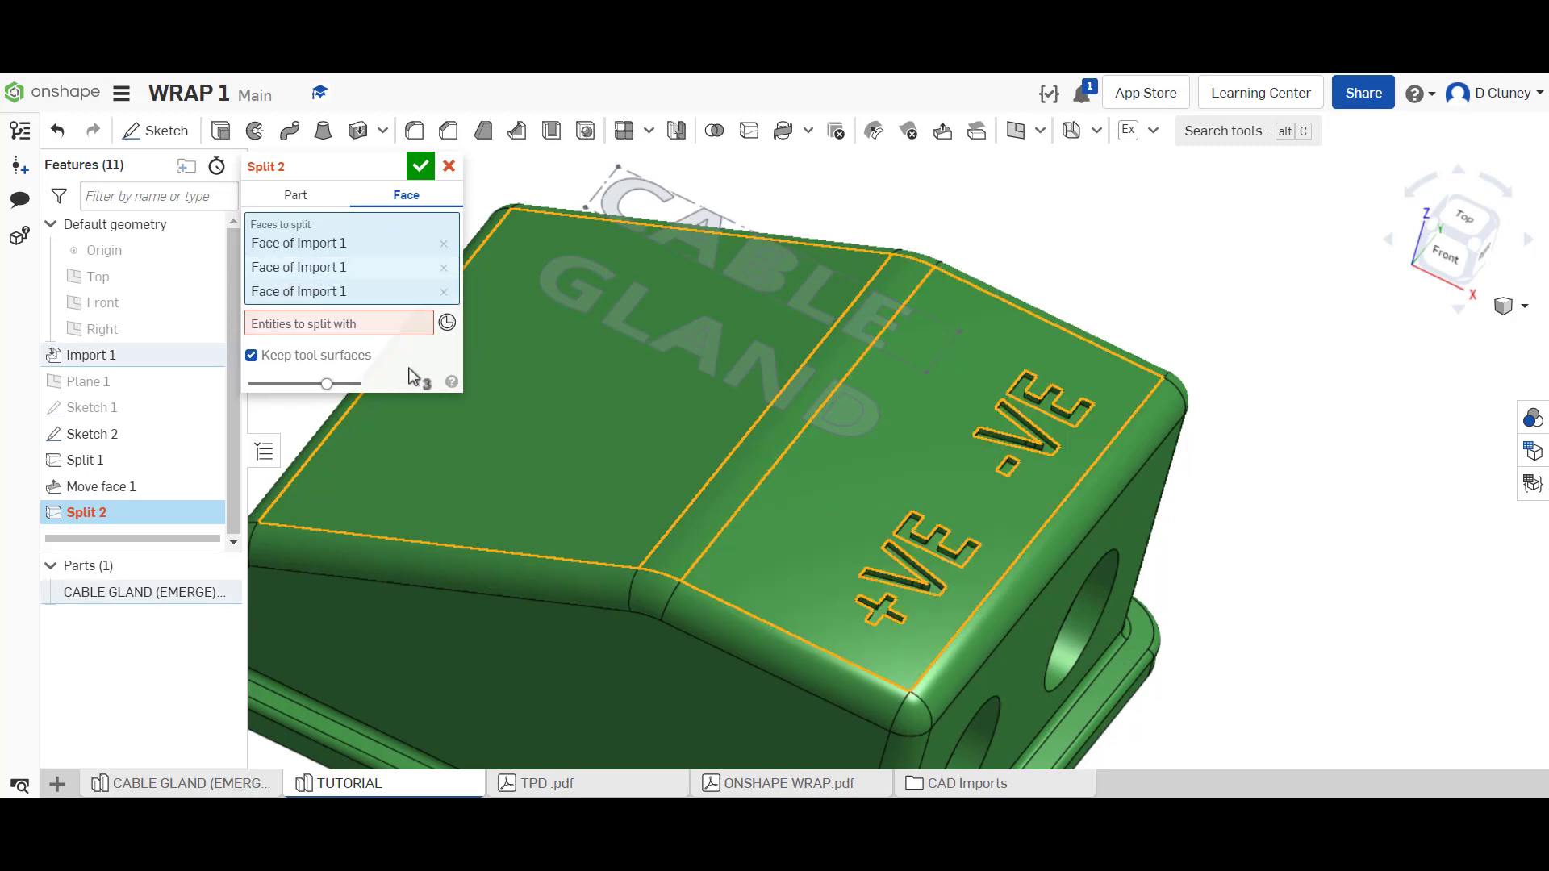
pyautogui.click(353, 329)
pyautogui.click(625, 208)
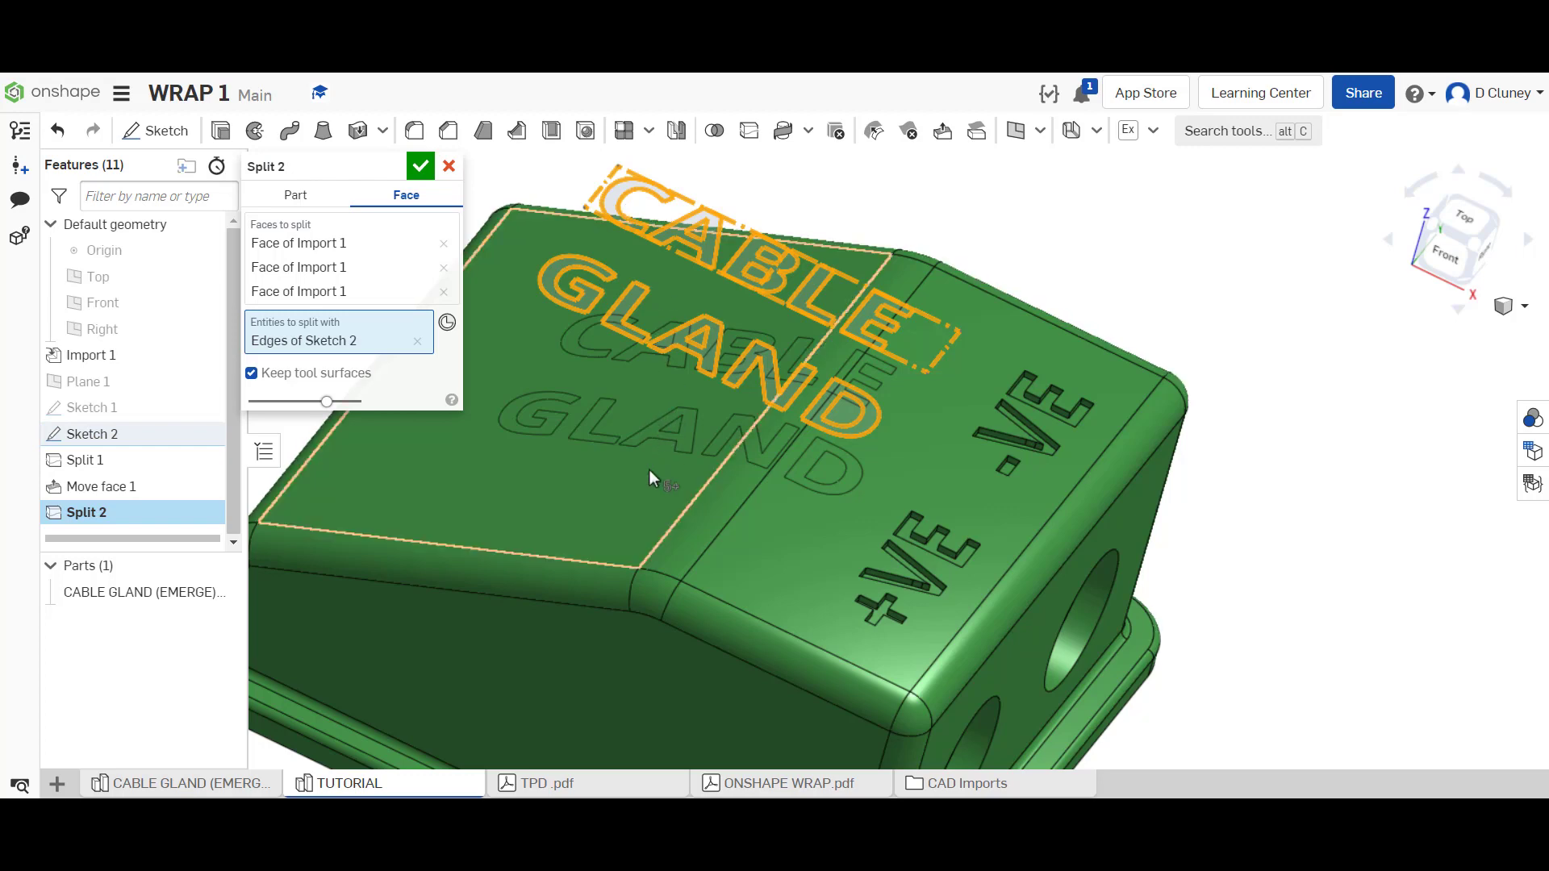
pyautogui.moveTo(652, 457); pyautogui.dragTo(773, 480, button='right')
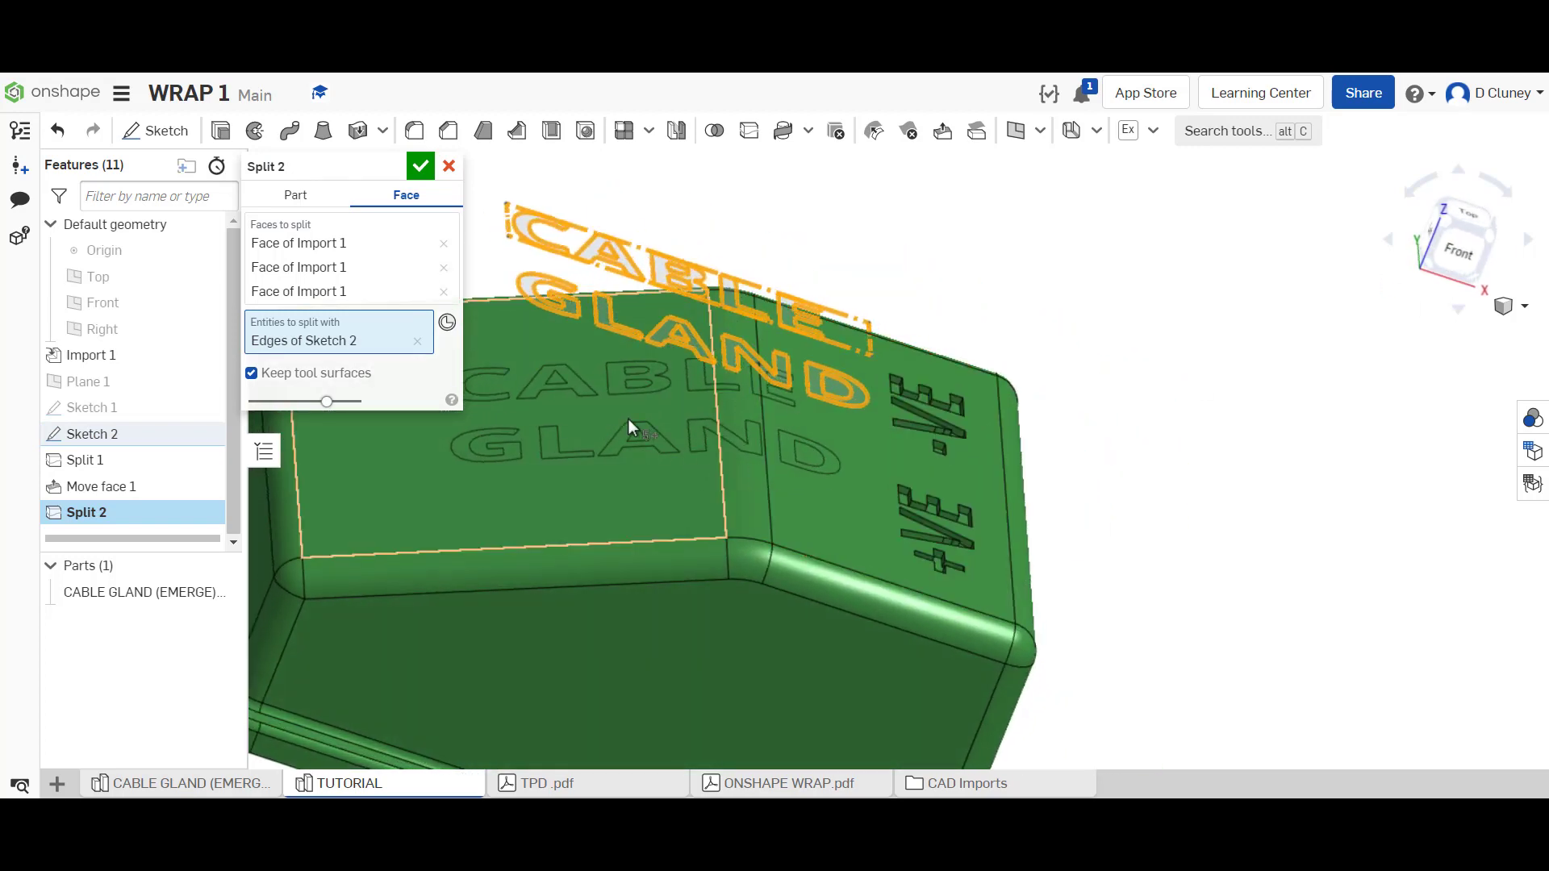
pyautogui.click(420, 166)
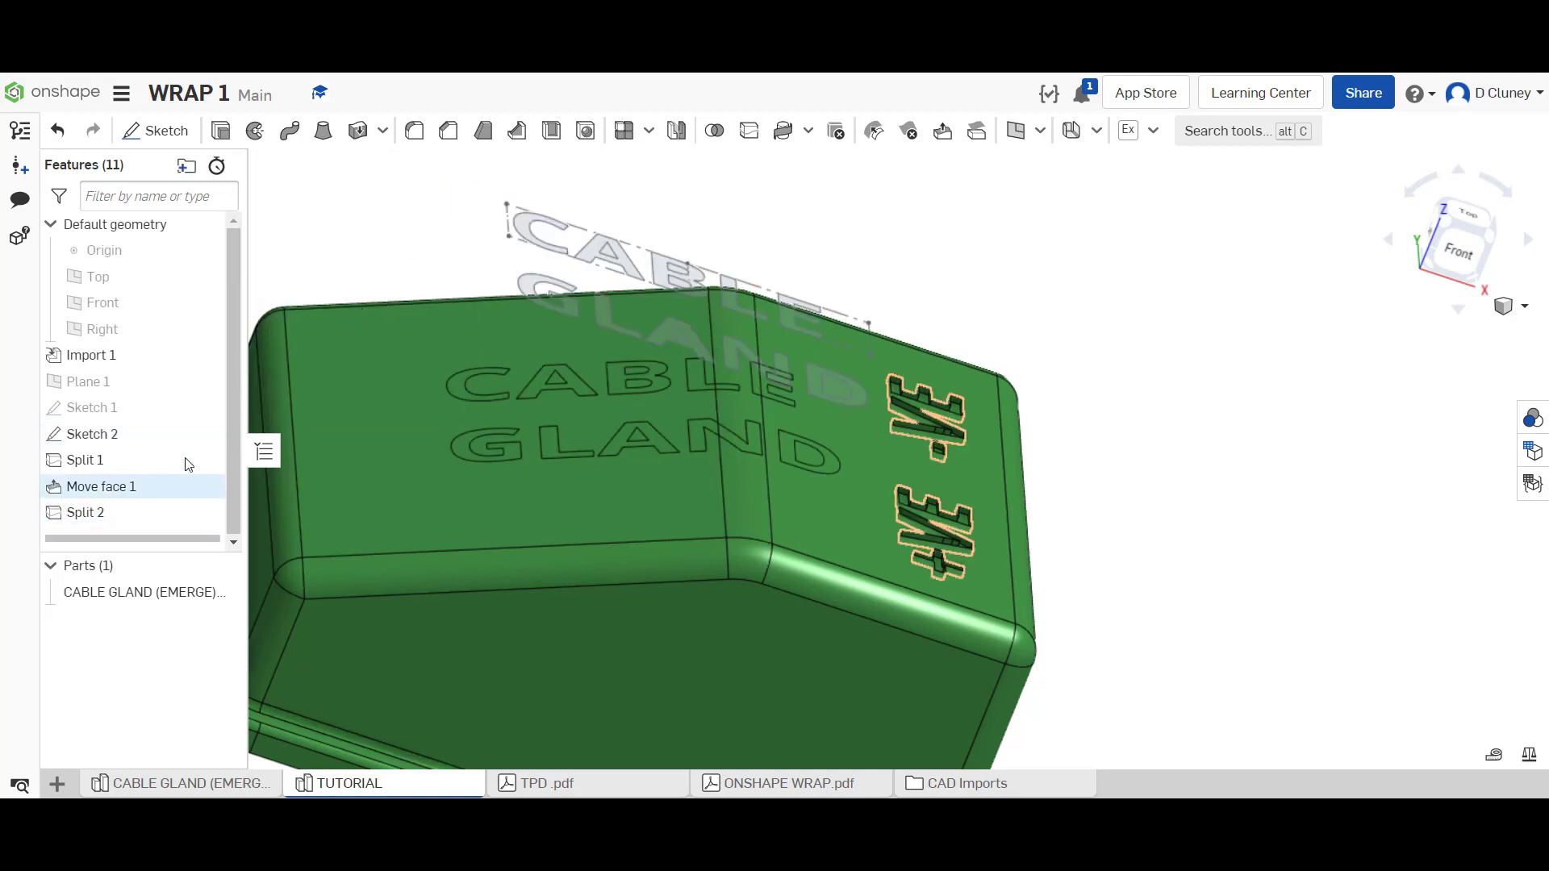
# - Hide the CABLE GLAND sketch and start a second Move face feature
pyautogui.click(204, 434)
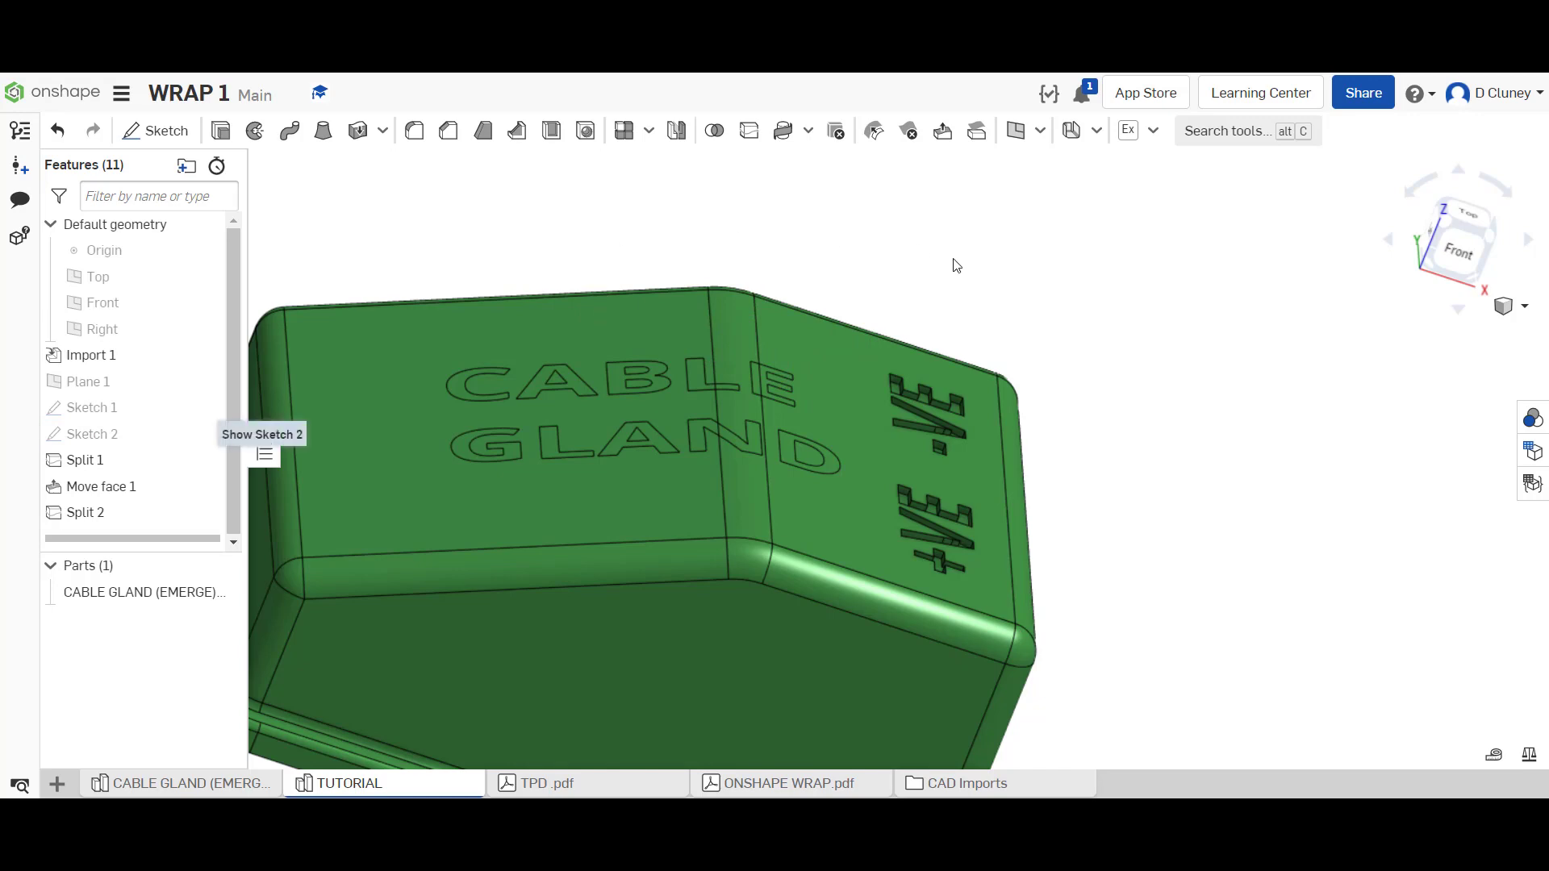
pyautogui.moveTo(950, 270)
pyautogui.mouseDown(button='right')
pyautogui.moveTo(928, 278)
pyautogui.moveTo(923, 338)
pyautogui.moveTo(928, 275)
pyautogui.mouseUp(button='right')
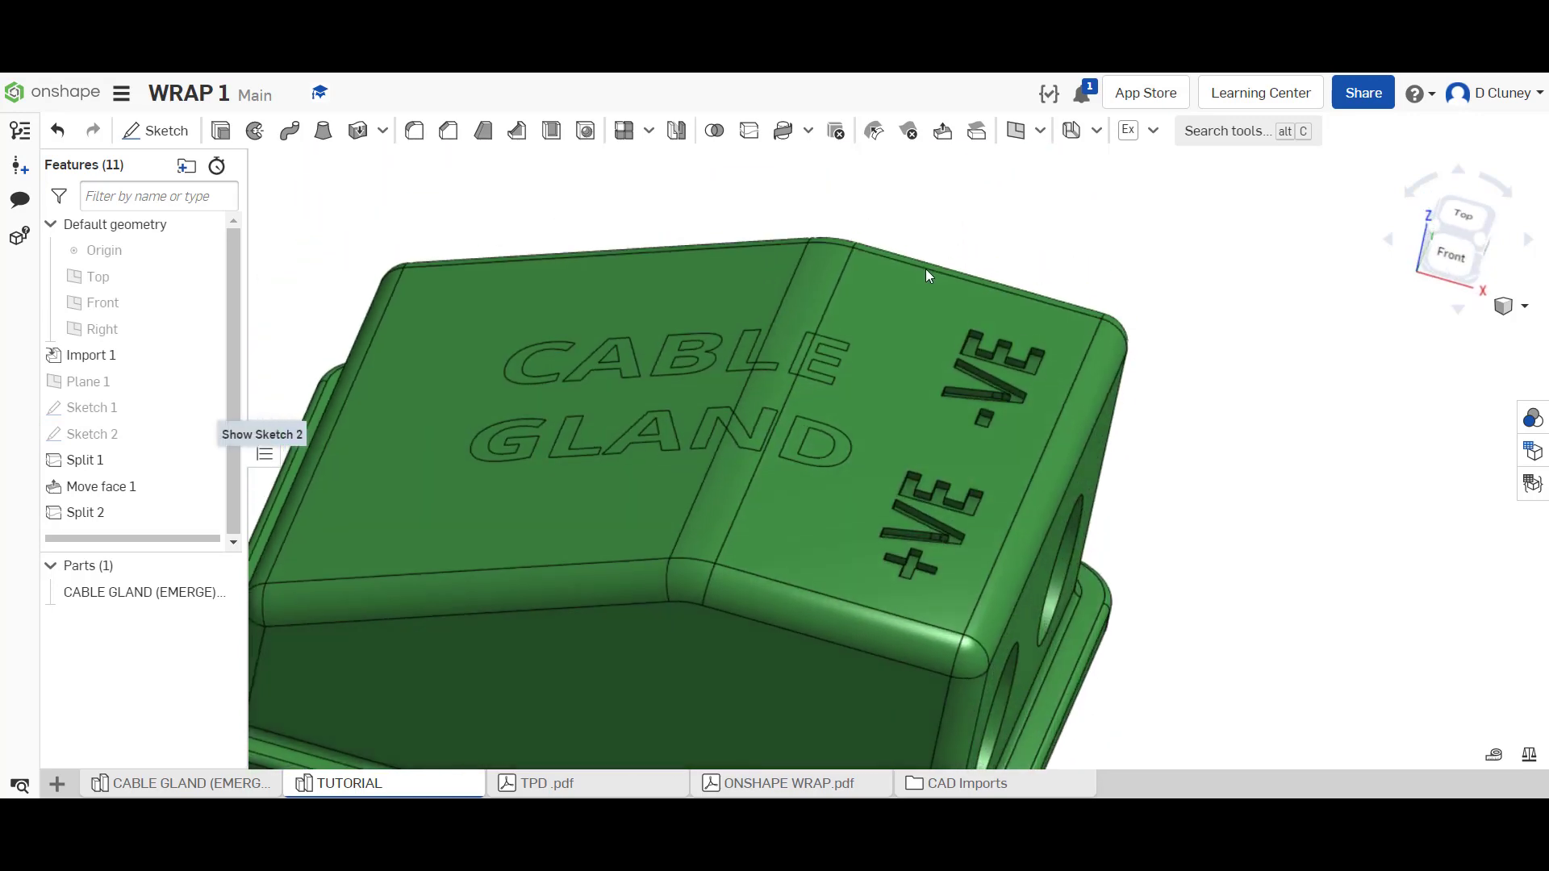
pyautogui.click(941, 134)
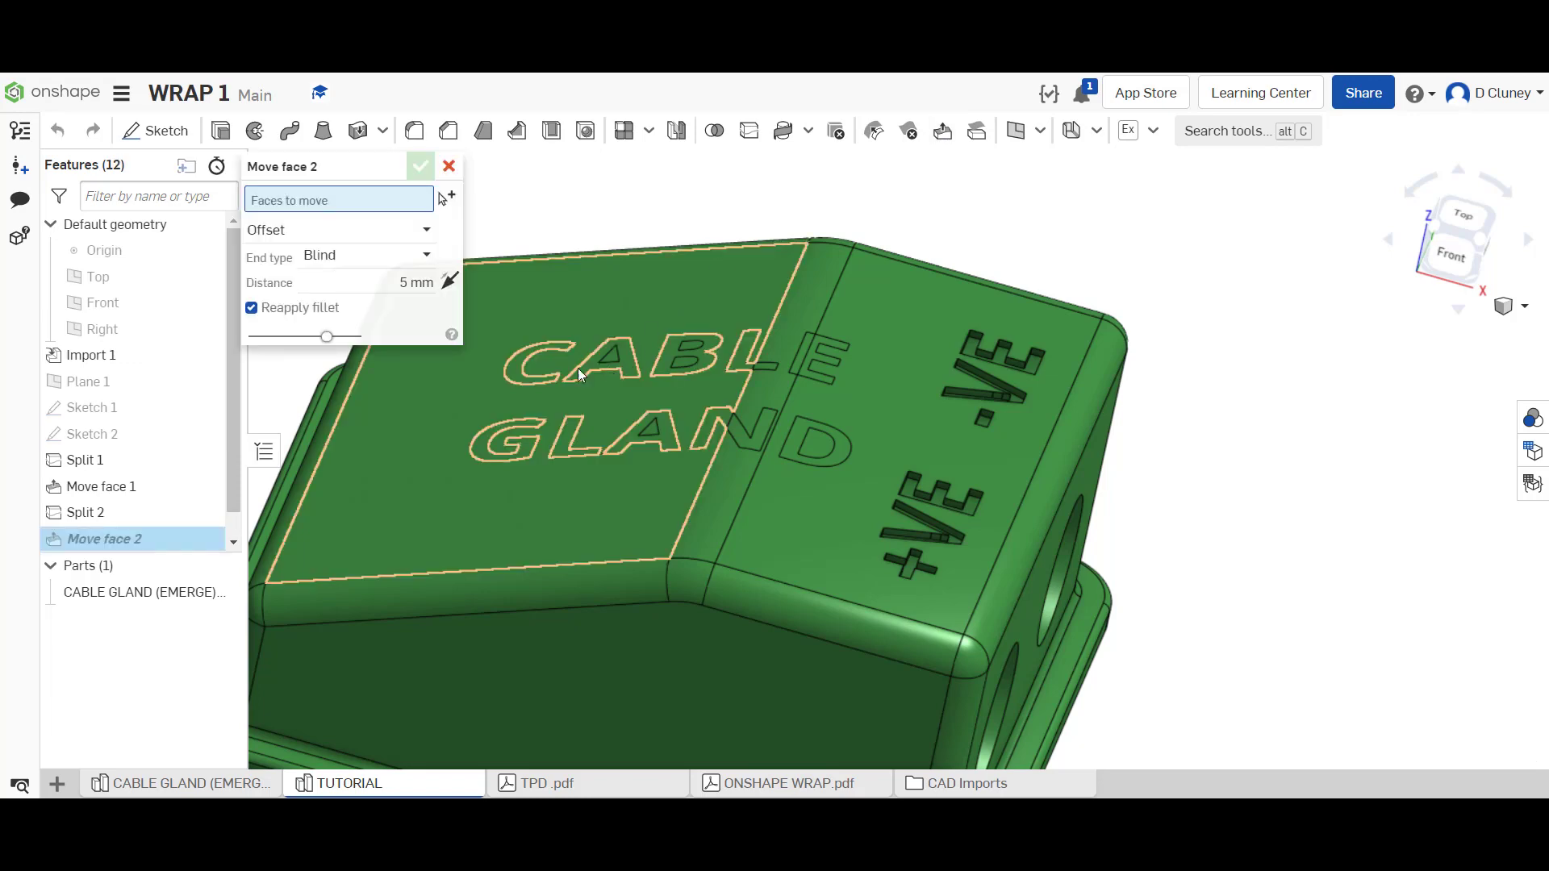
pyautogui.scroll(-3, 574, 368)
pyautogui.scroll(5, 573, 368)
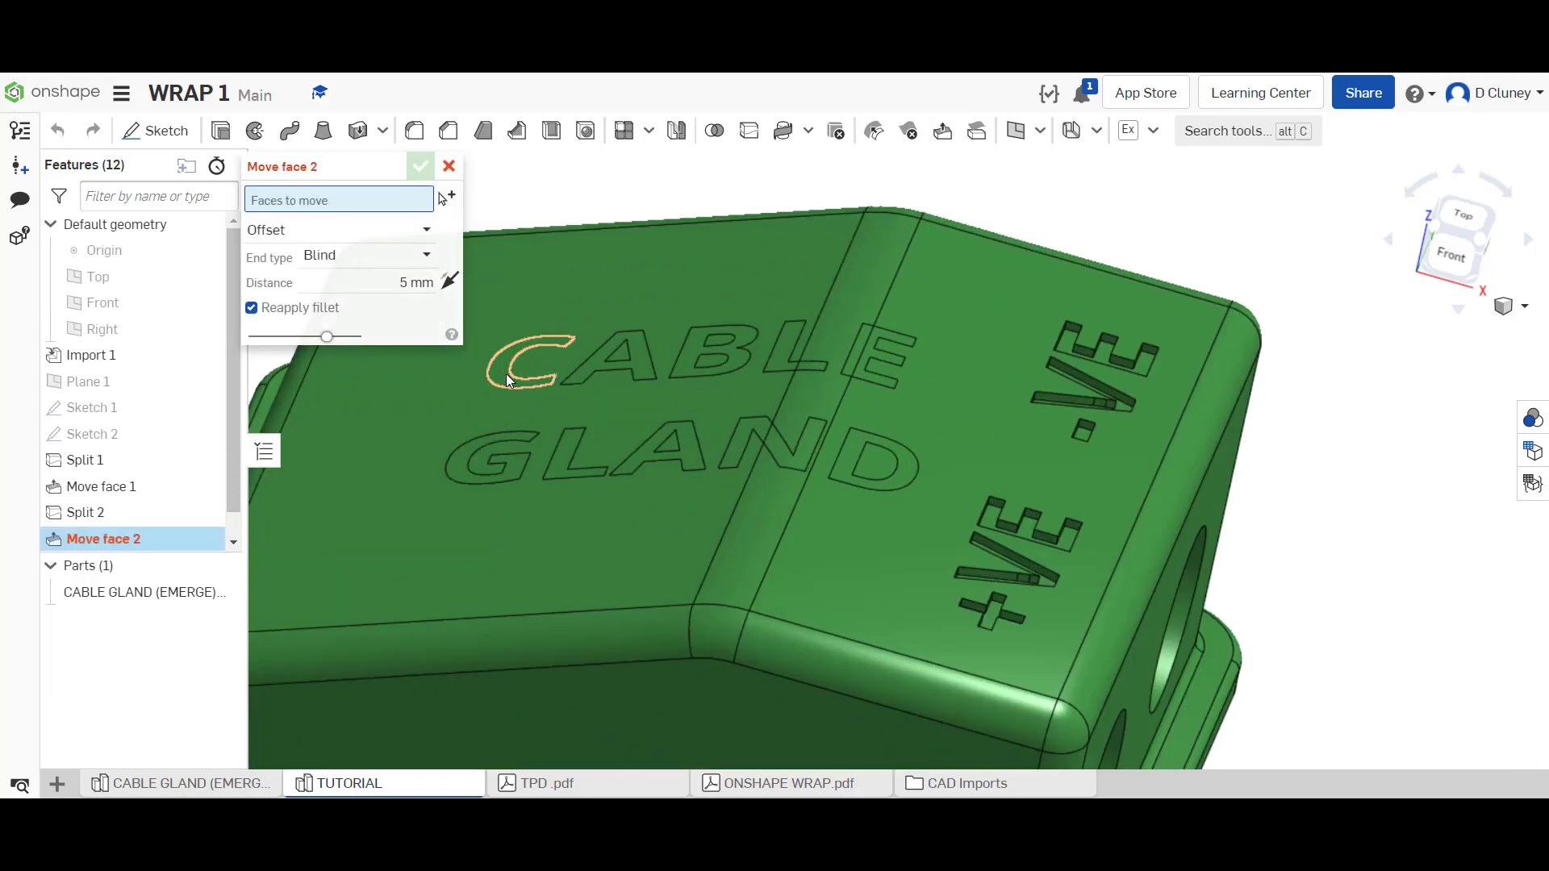
# - Select all ten CABLE GLAND letter faces, keeping the 5 mm offset preview
pyautogui.click(506, 374)
pyautogui.click(629, 364)
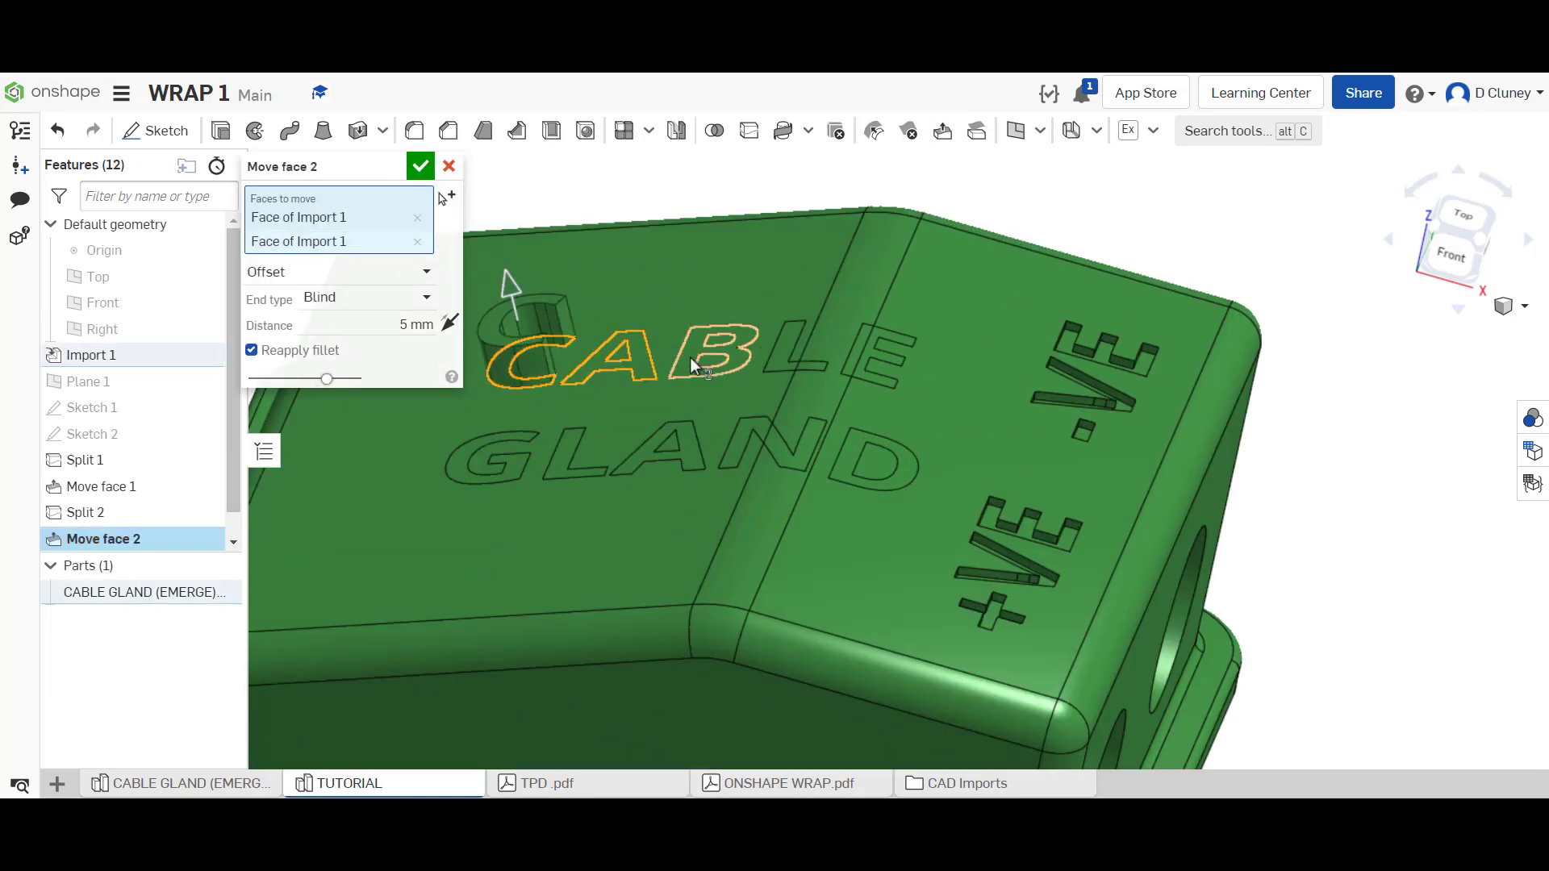
pyautogui.click(768, 364)
pyautogui.click(817, 367)
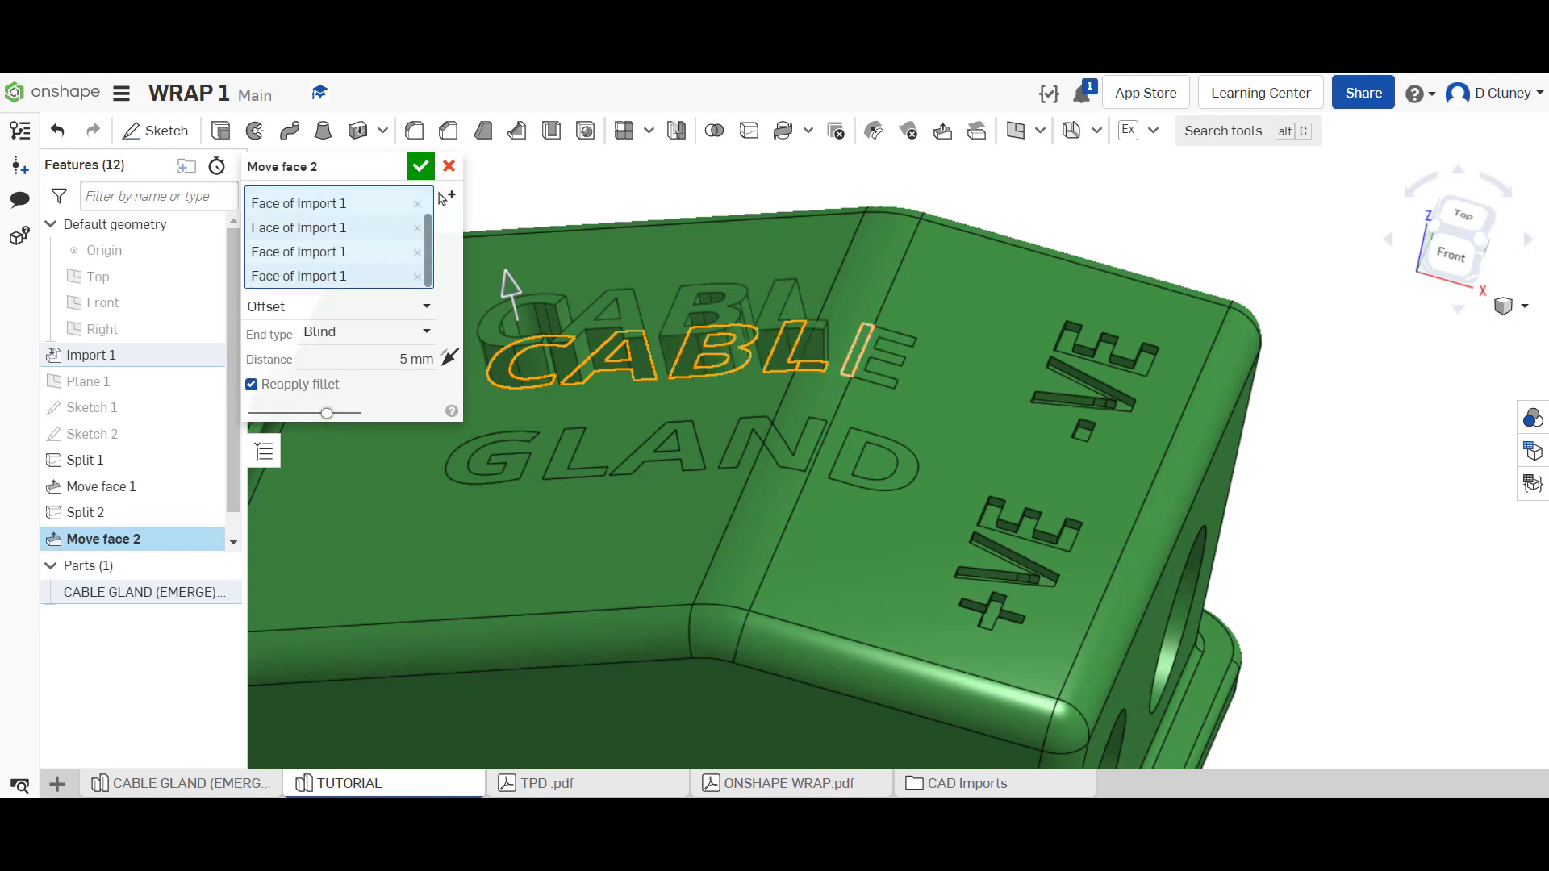
pyautogui.click(855, 372)
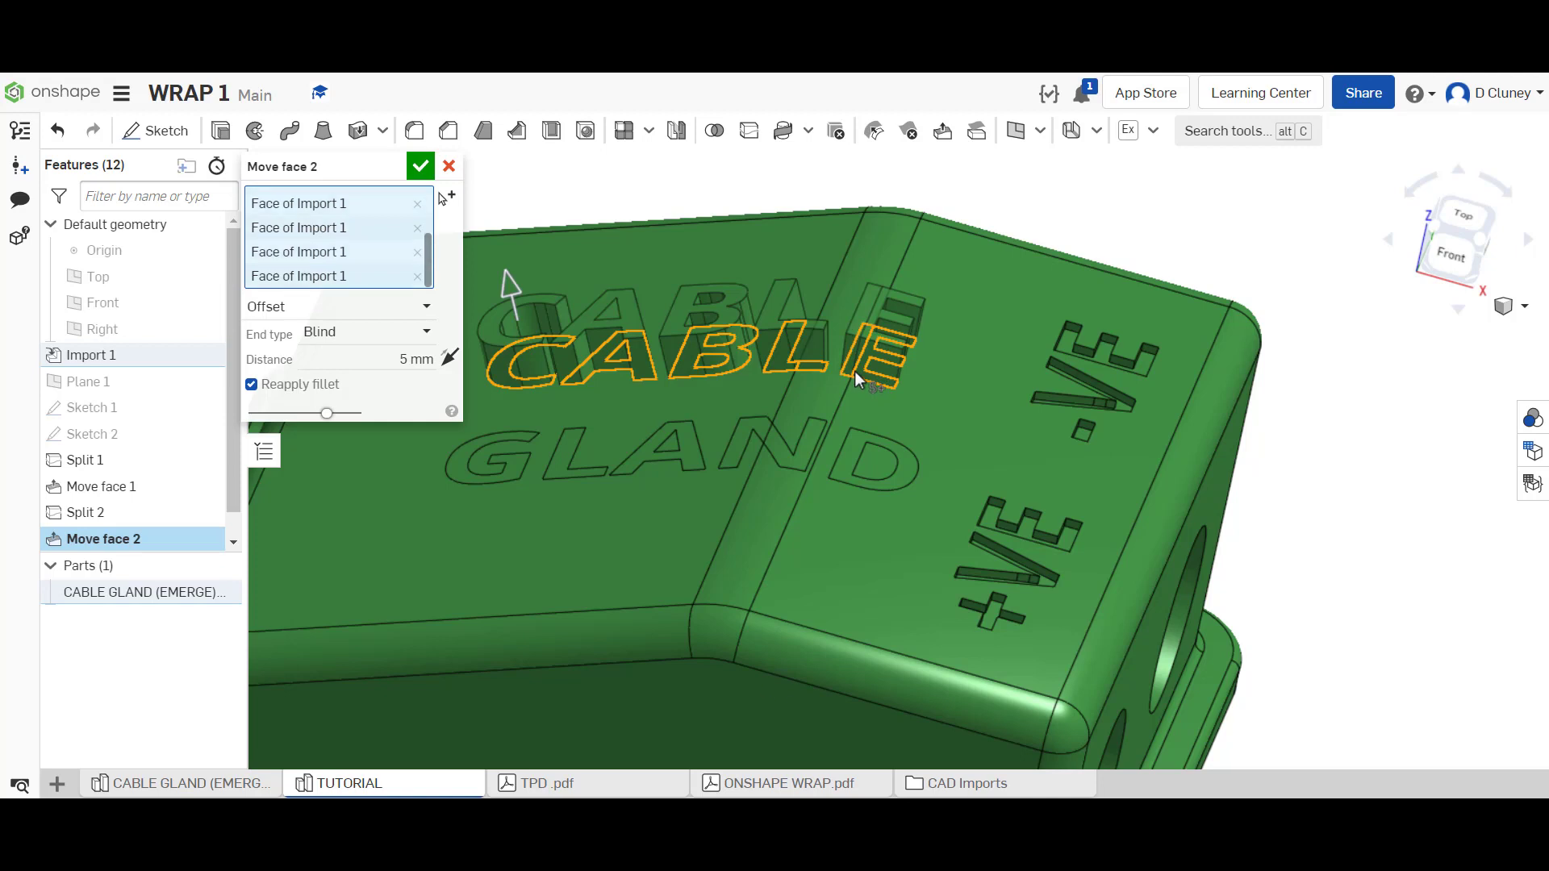
pyautogui.click(882, 440)
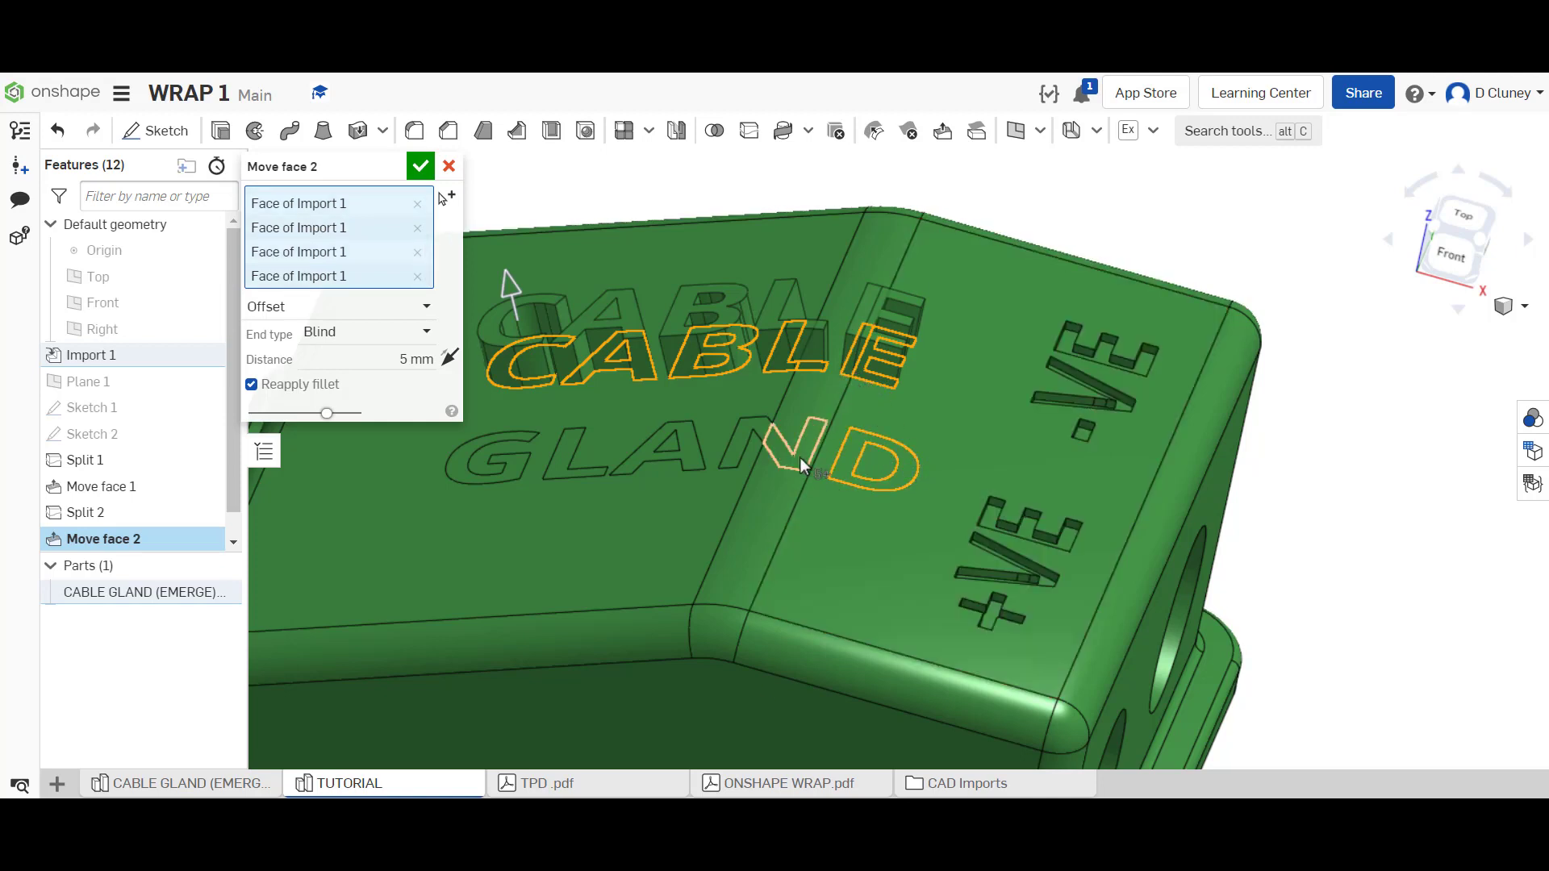
pyautogui.click(747, 429)
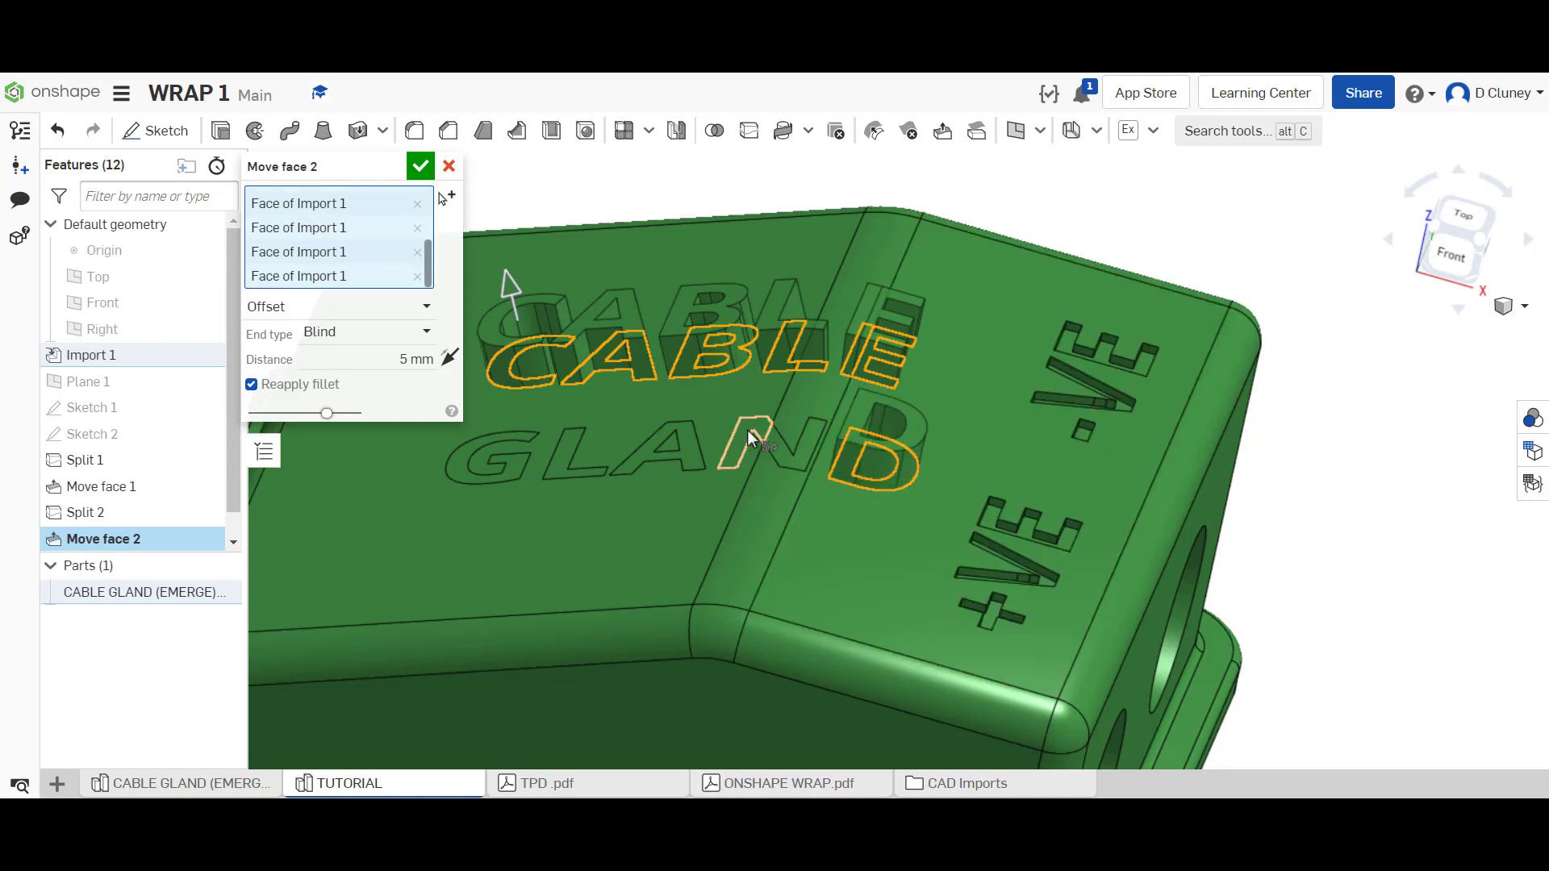
pyautogui.click(697, 460)
pyautogui.click(566, 458)
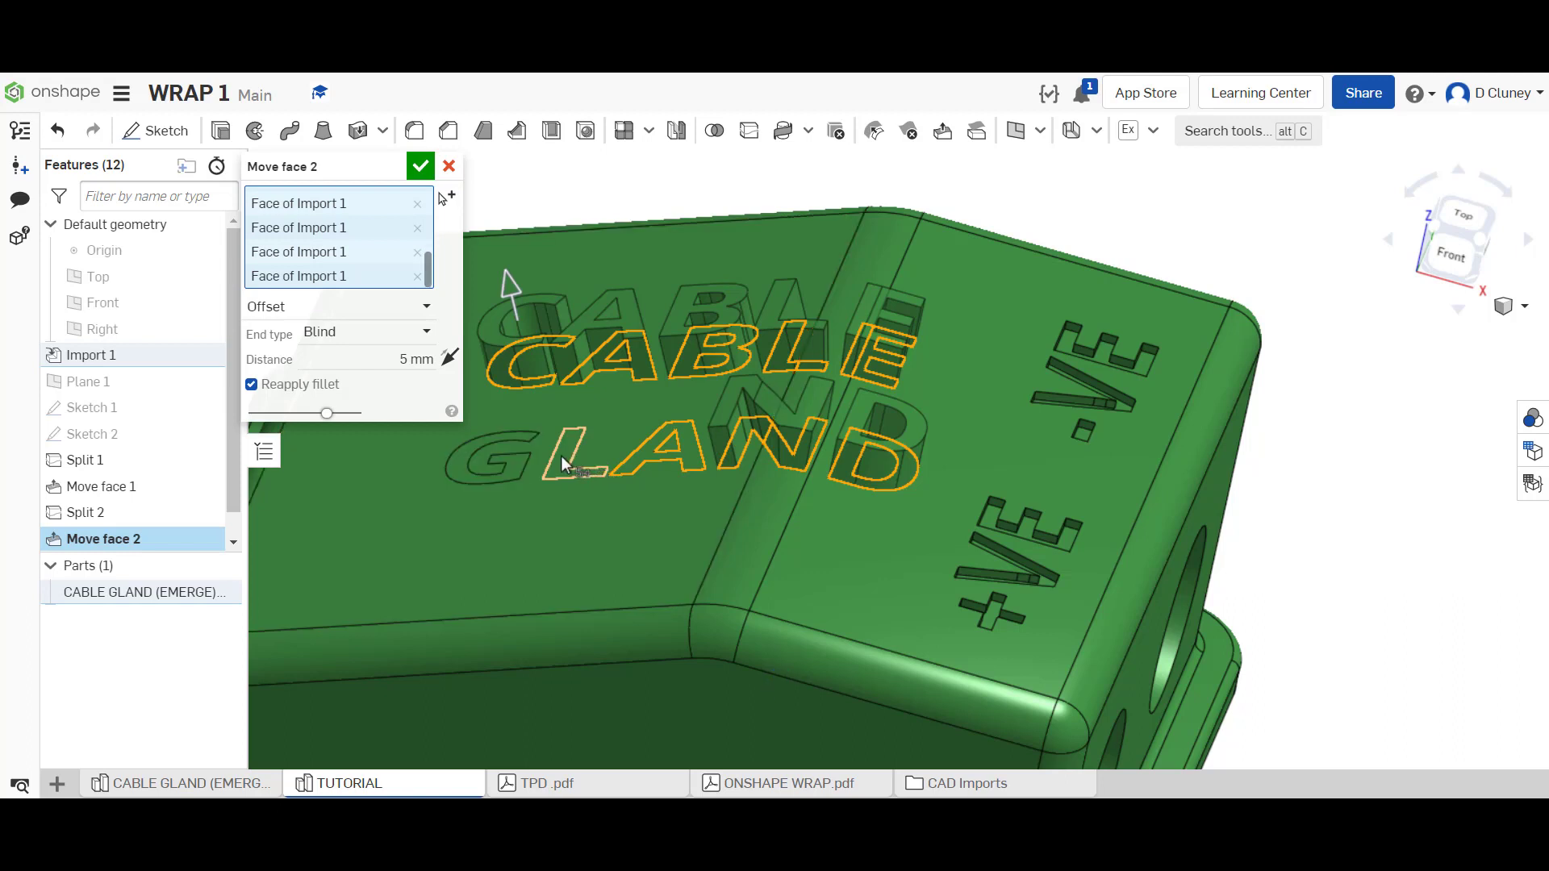
pyautogui.click(516, 468)
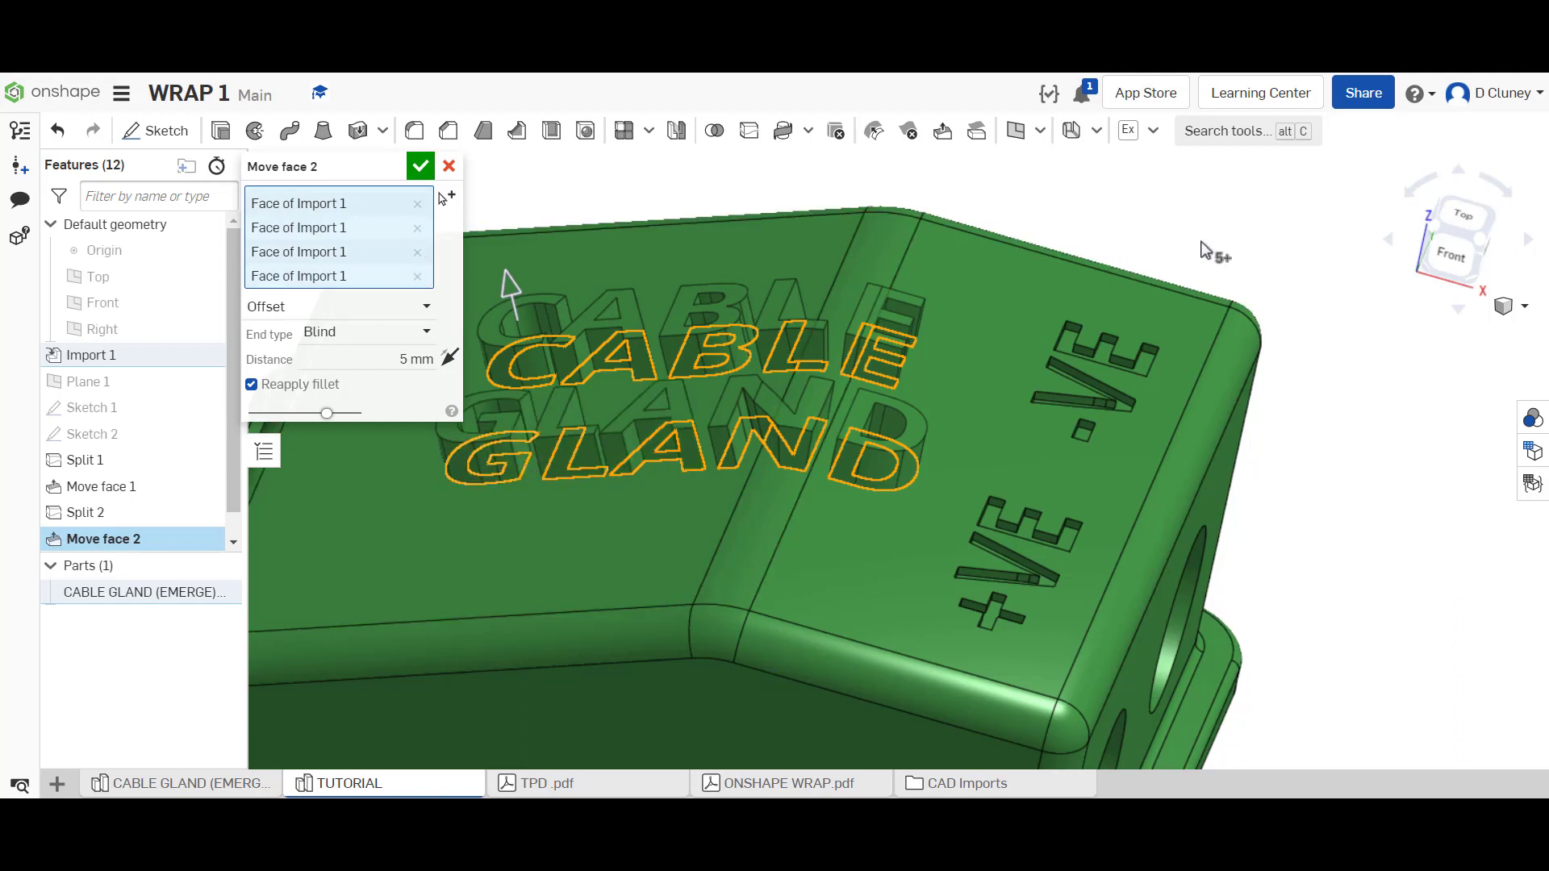
# - View the part from the Front and change the Move face 2 distance to 2 mm
pyautogui.click(1445, 255)
pyautogui.scroll(3, 1221, 240)
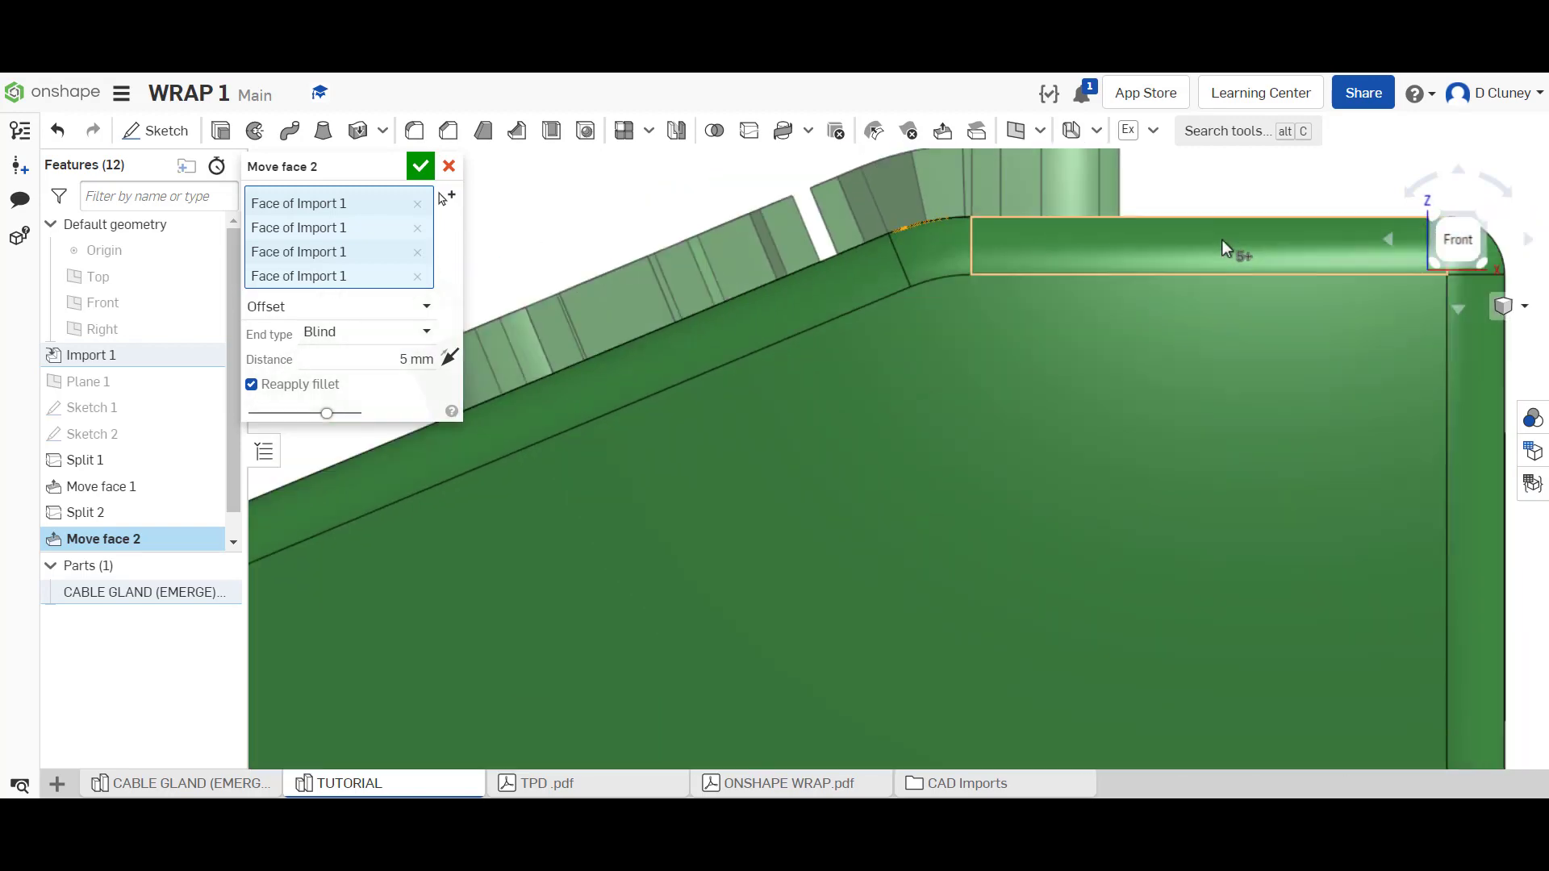
pyautogui.scroll(-5, 1222, 240)
pyautogui.scroll(4, 1237, 173)
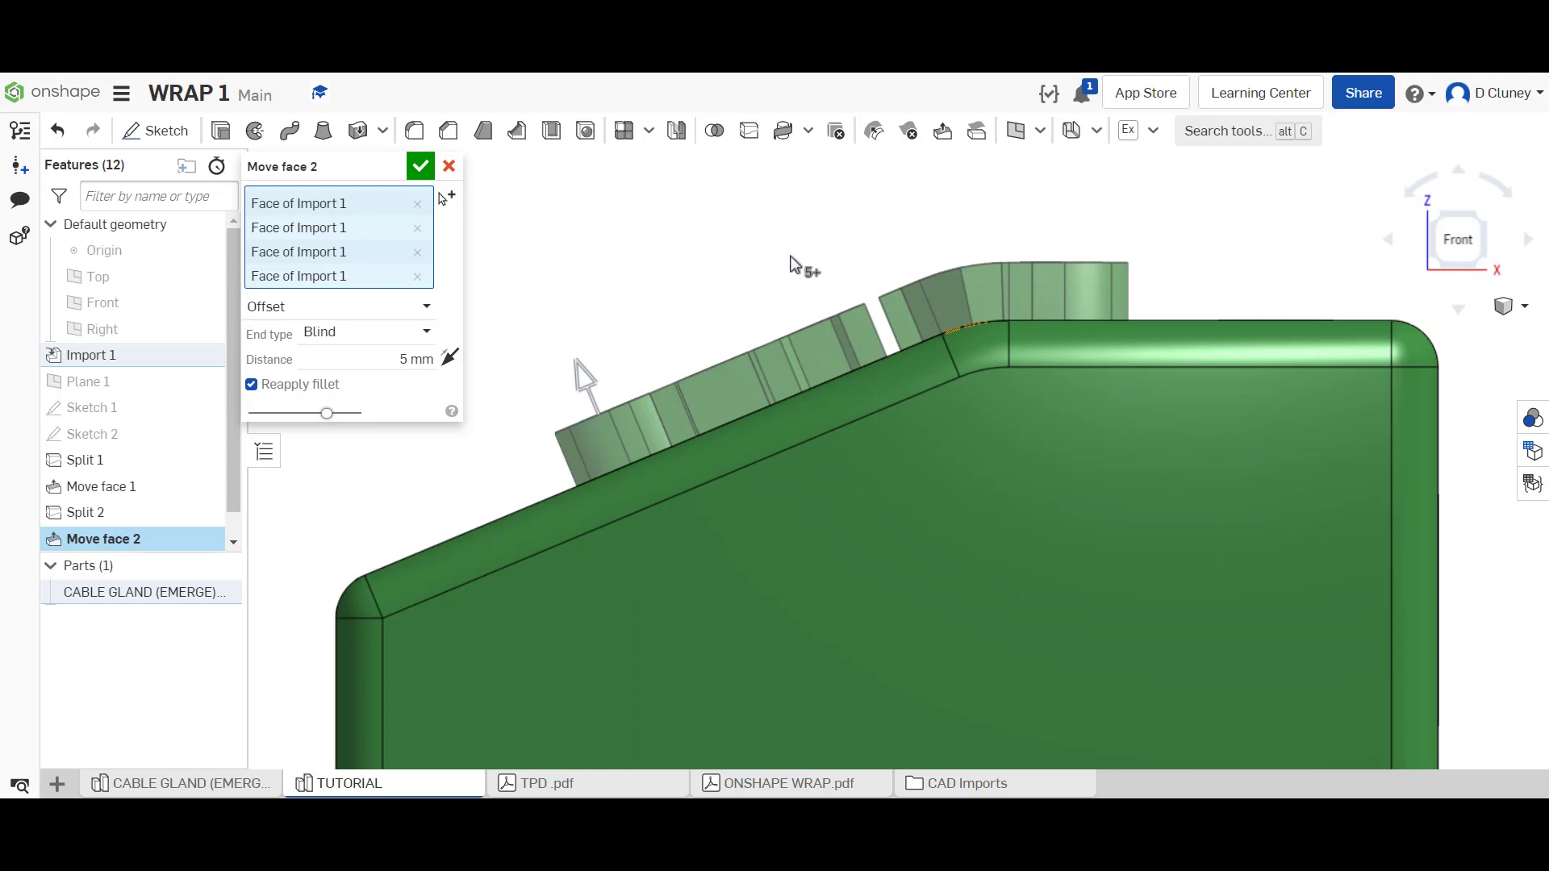
pyautogui.scroll(2, 827, 251)
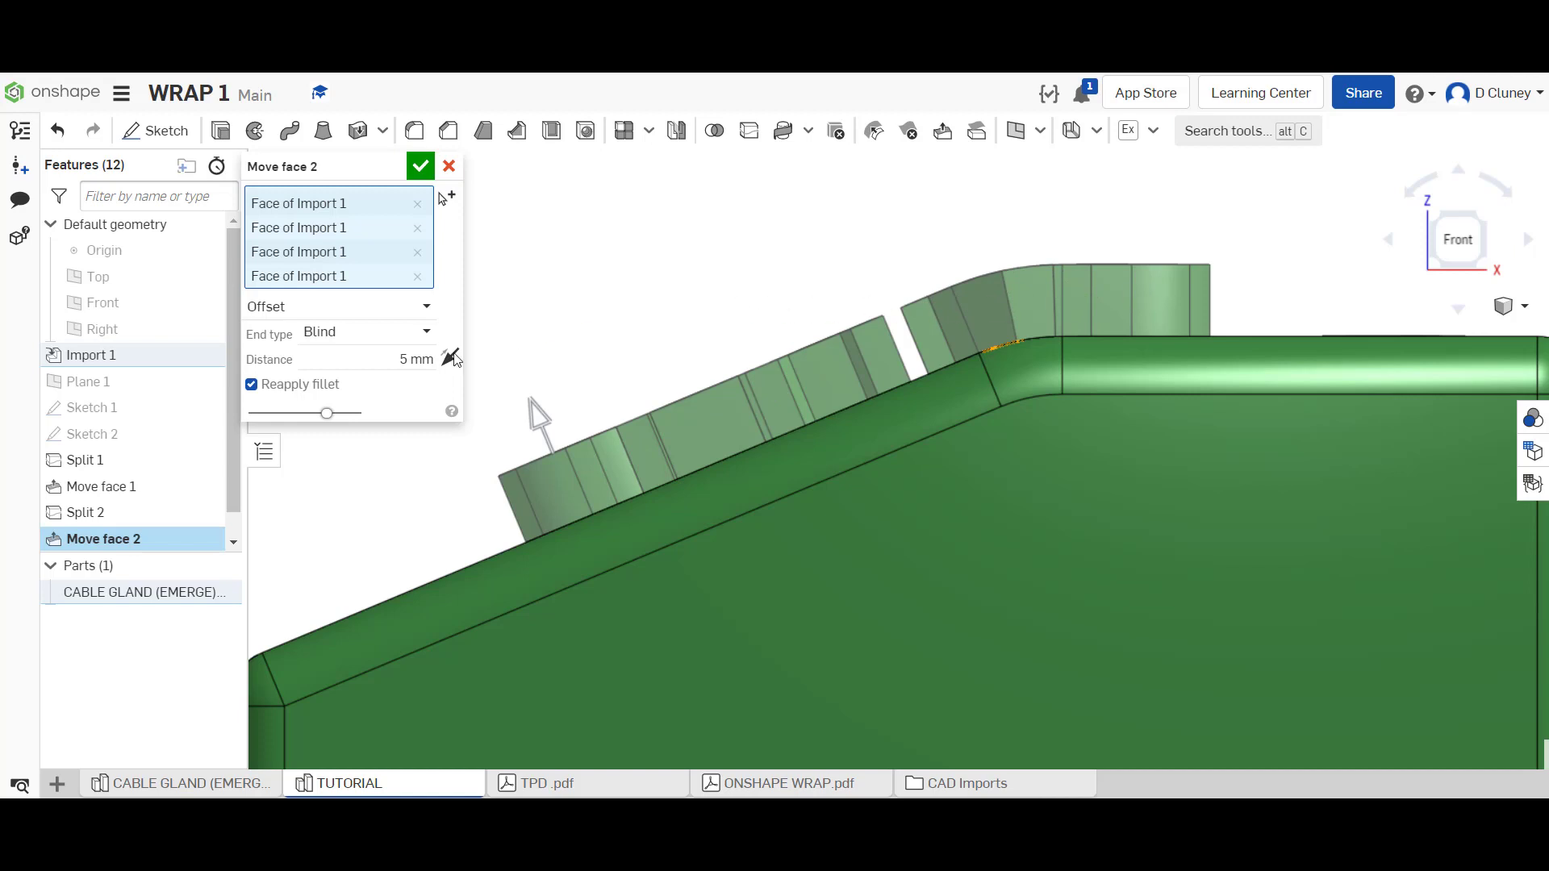
pyautogui.click(417, 361)
pyautogui.write('2')
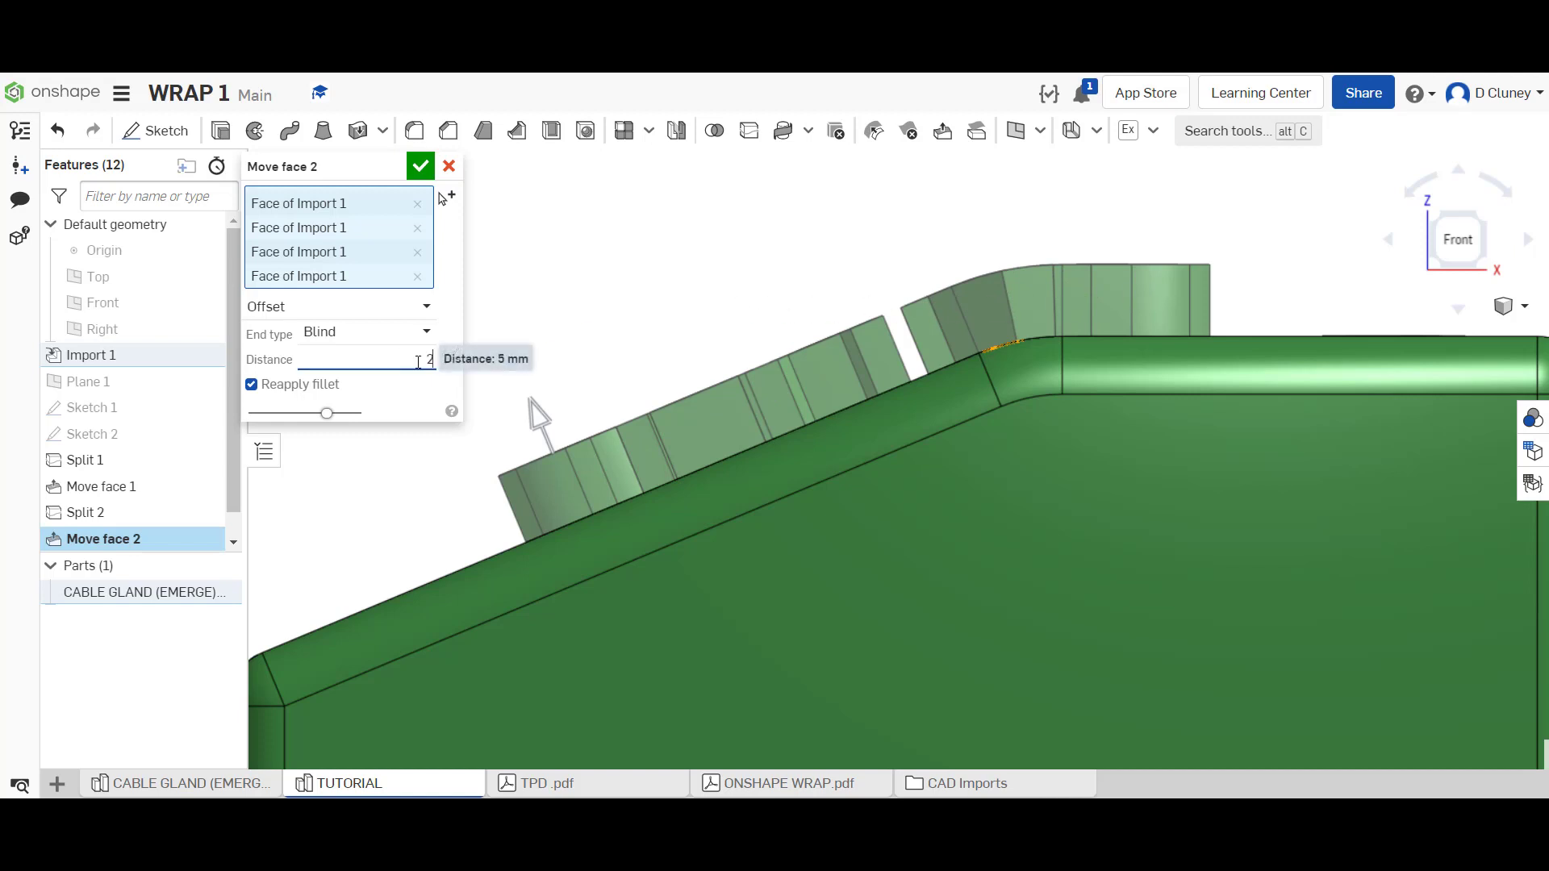
pyautogui.press('Return')
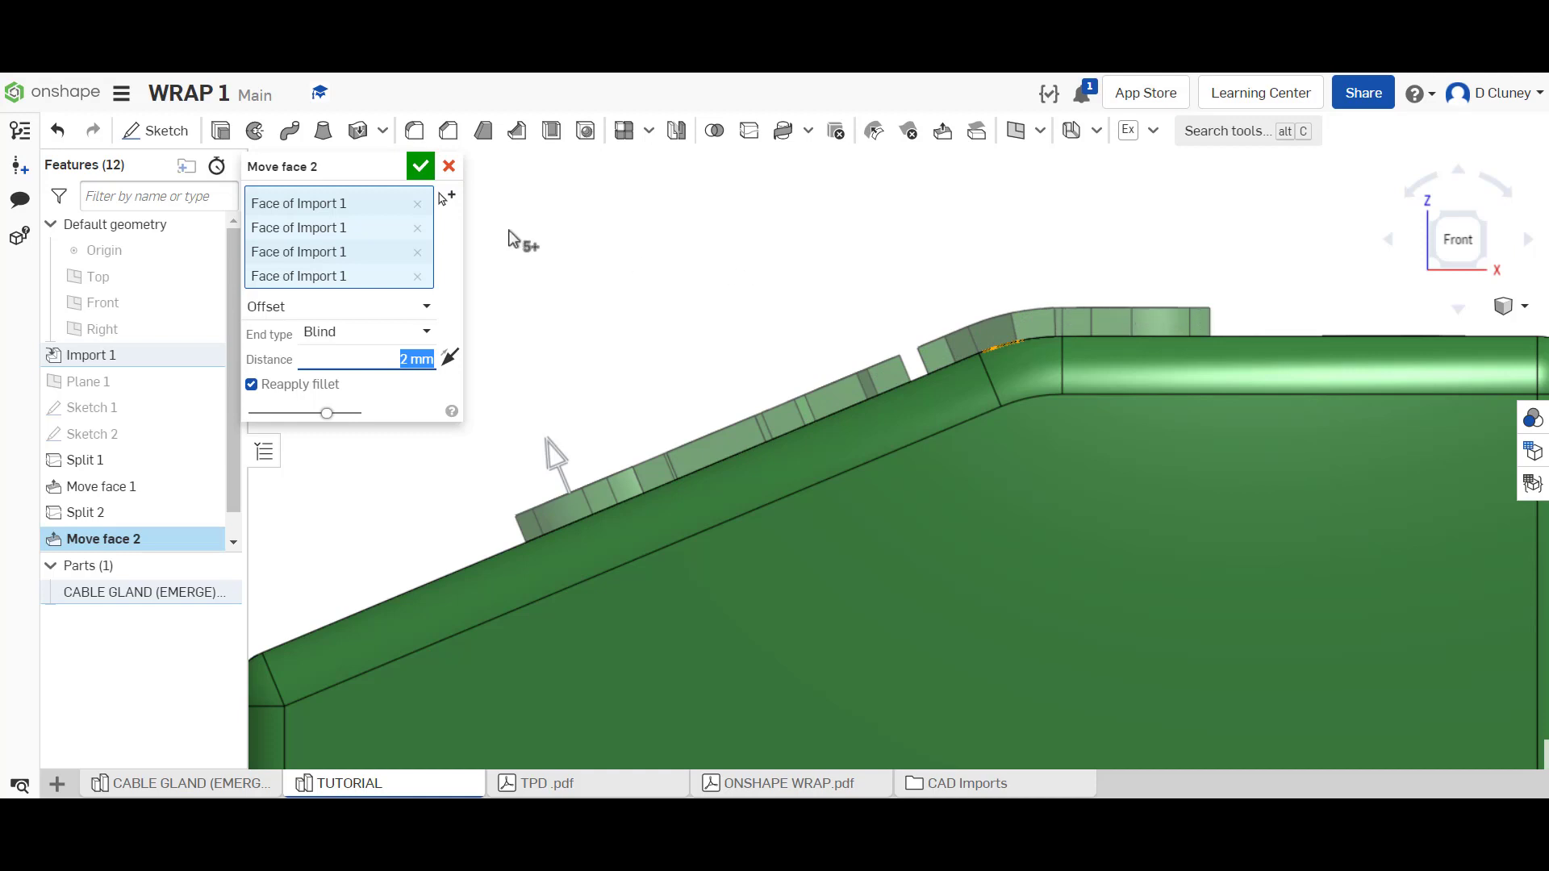
# - Confirm Move face 2 with letters raised 2 mm and view the part isometrically
pyautogui.click(450, 167)
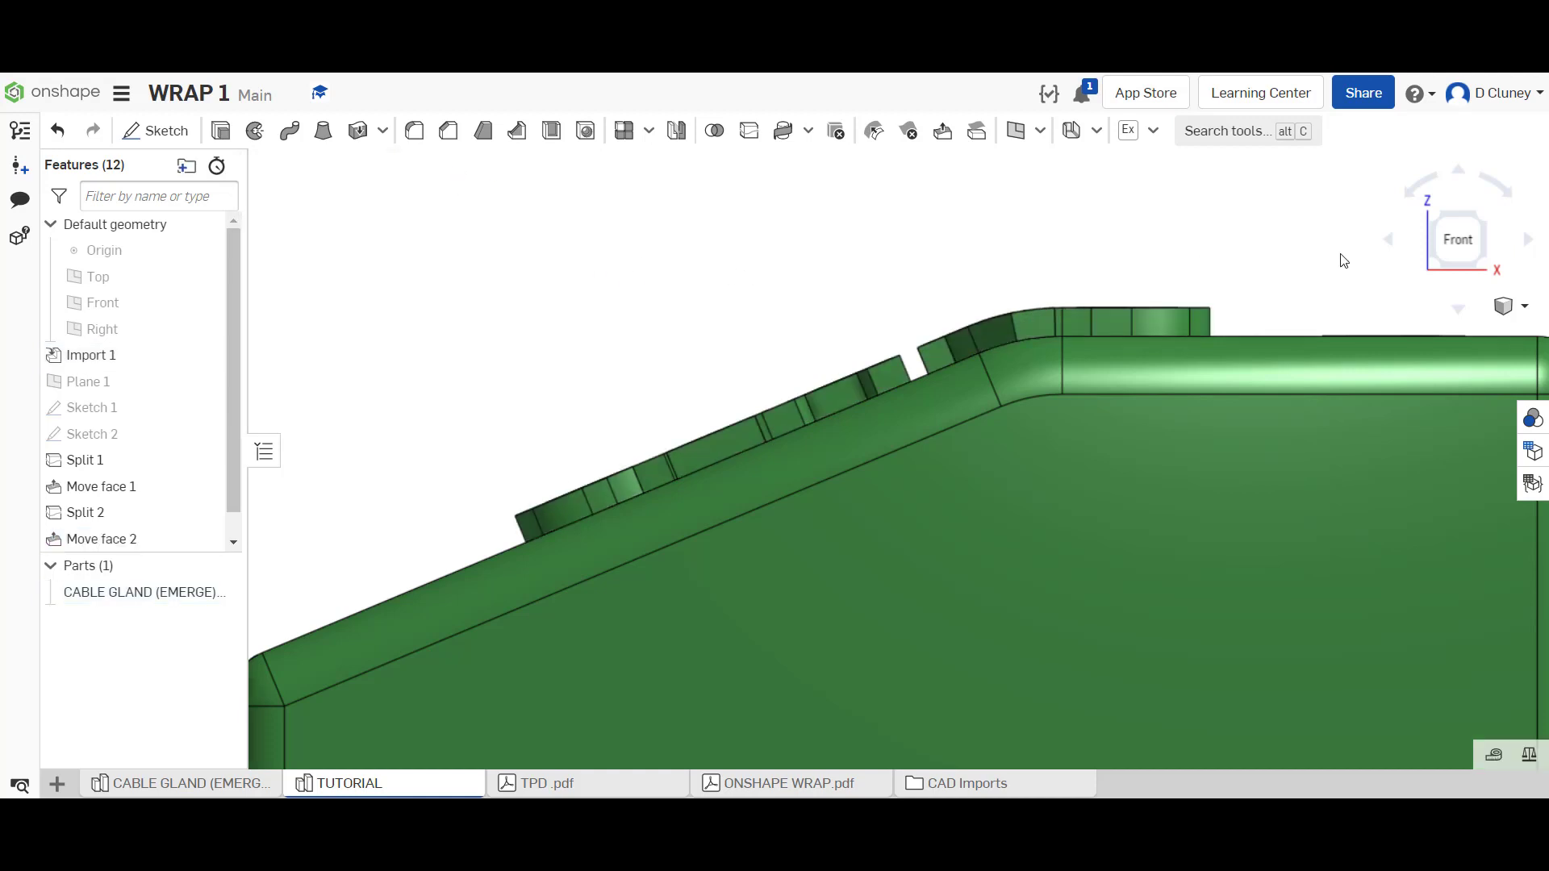
pyautogui.click(1492, 221)
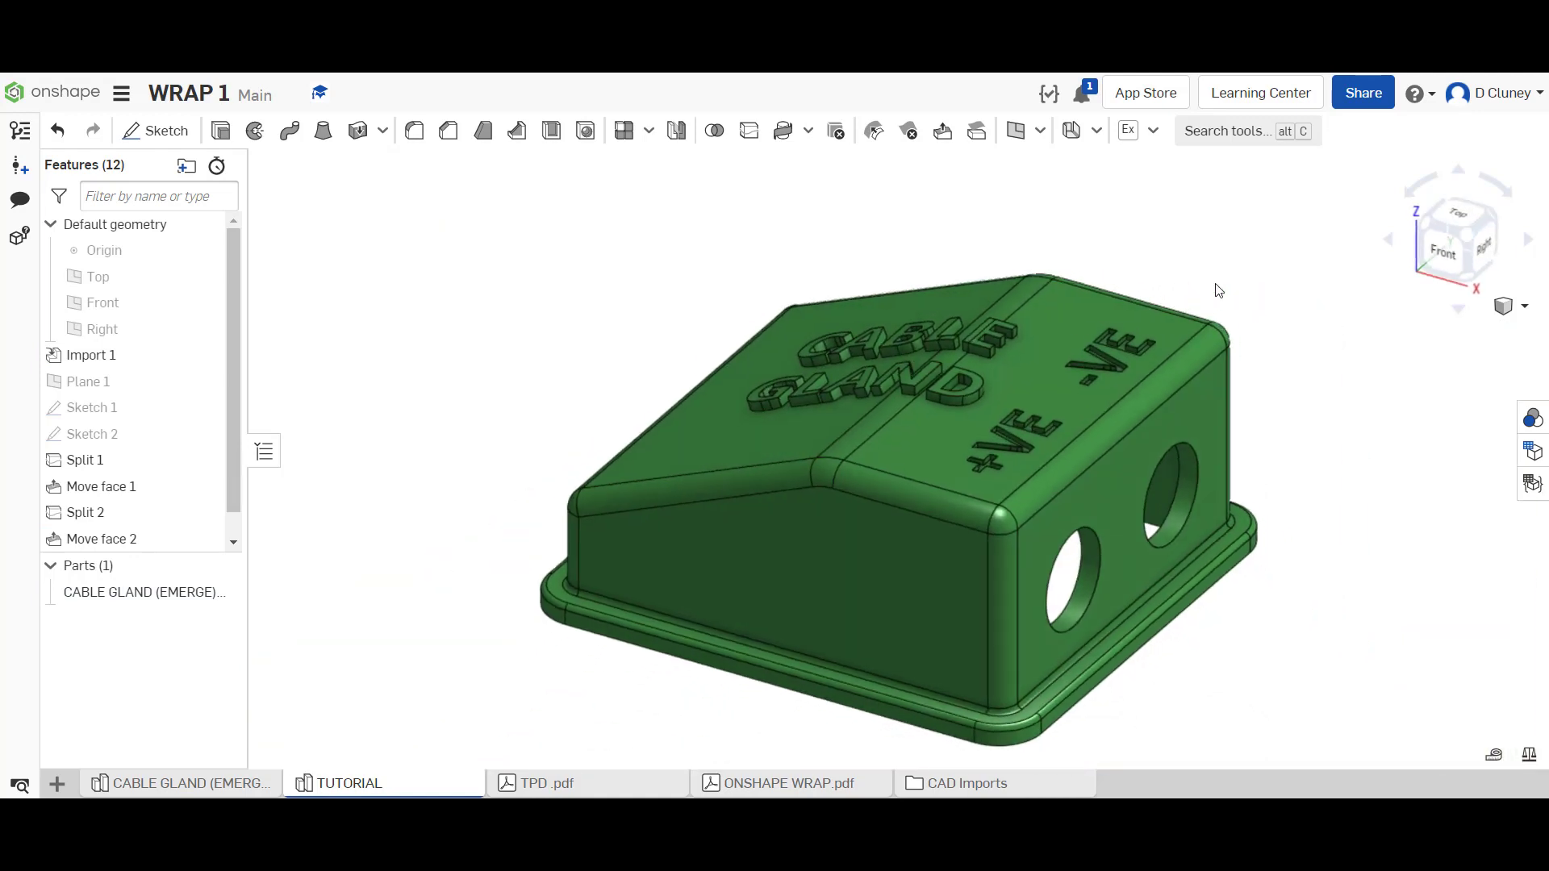